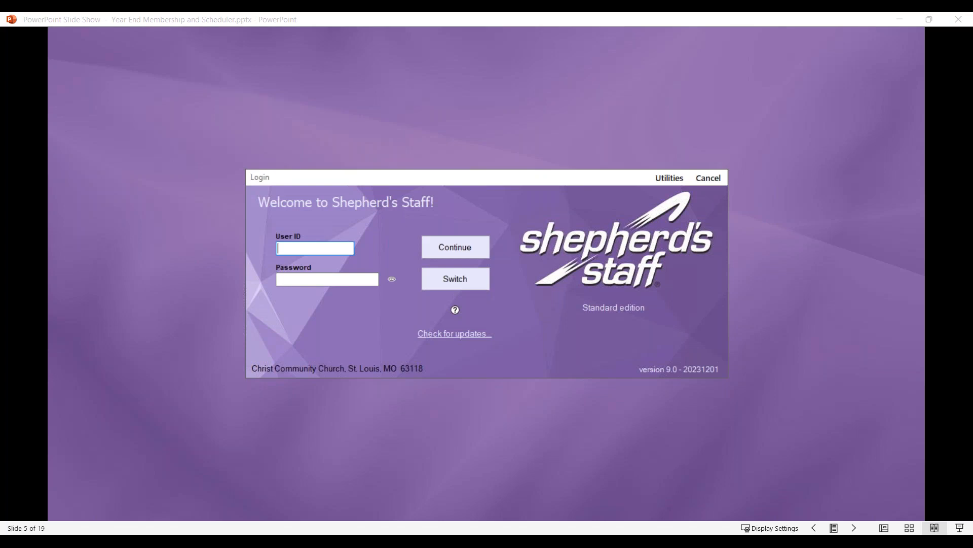
# - Check for updates, decline the Shepherd's Staff service pack, and advance to the Let's Get Started slide
pyautogui.click(454, 335)
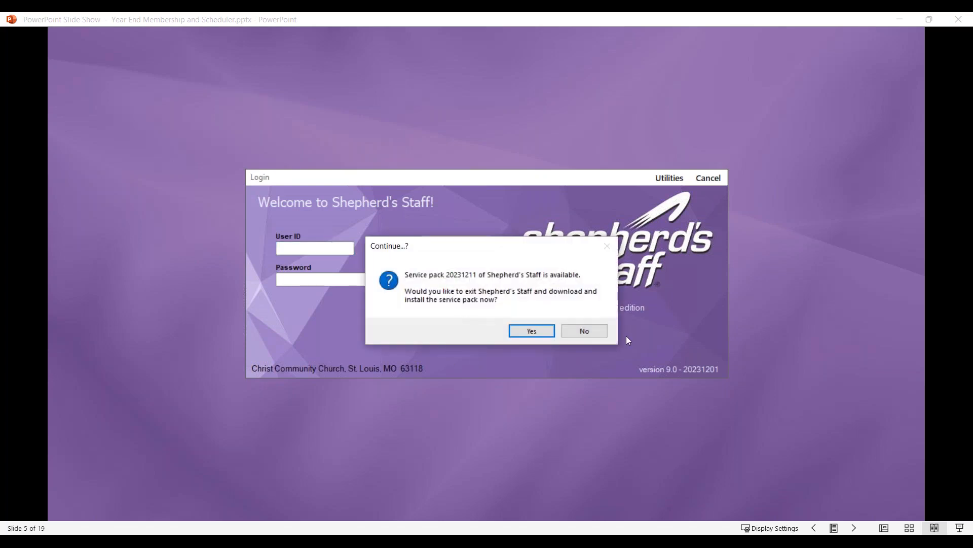
pyautogui.click(587, 335)
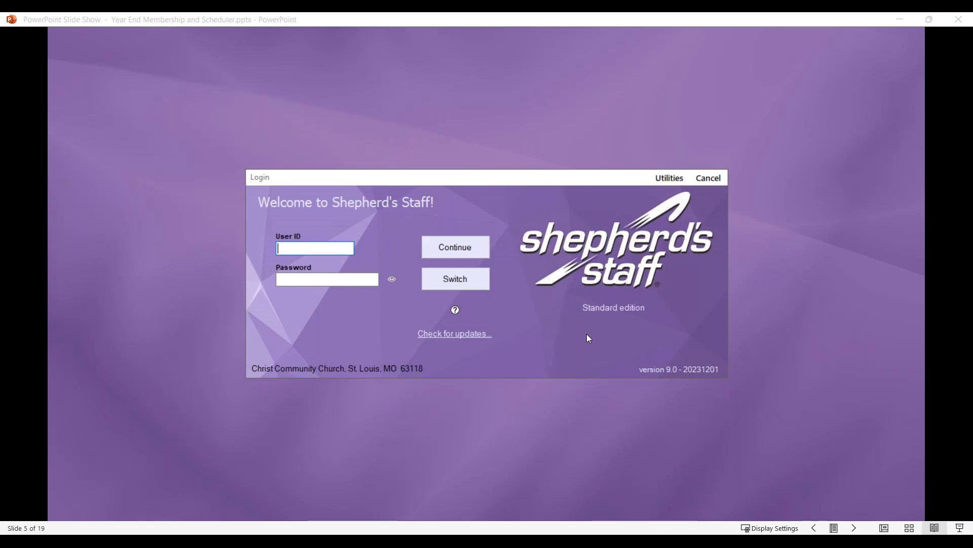
pyautogui.press('Right')
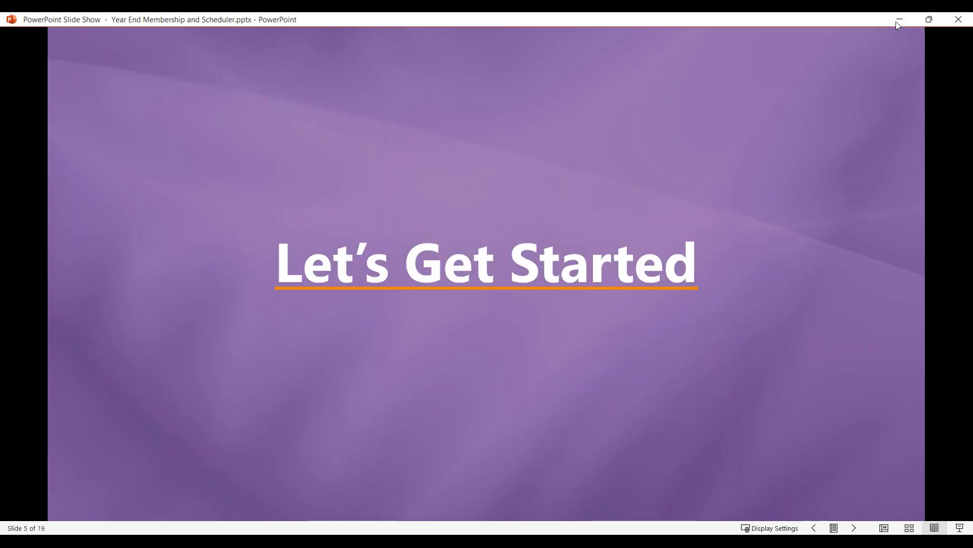
# - From the Shepherd's Staff login screen, run Optimize this database and confirm it completed
pyautogui.click(896, 22)
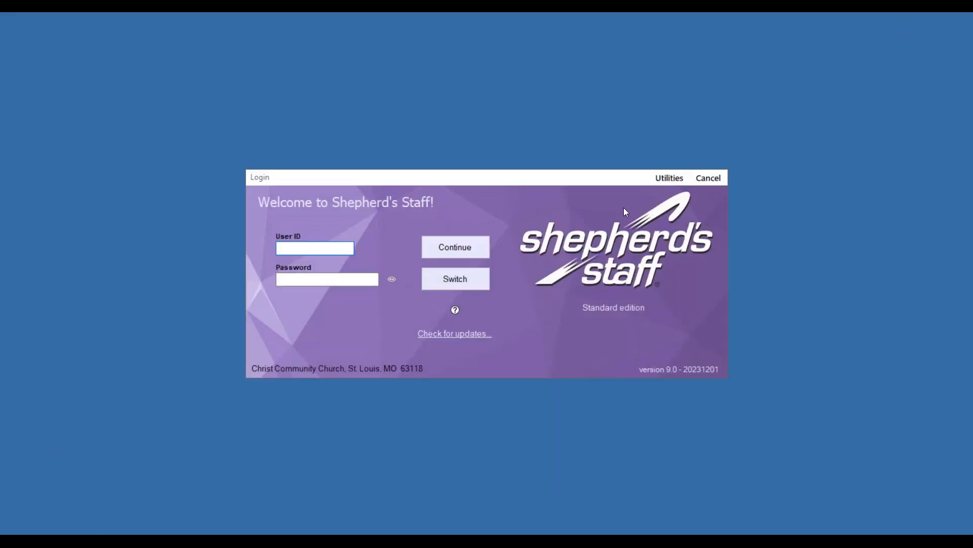
pyautogui.click(669, 178)
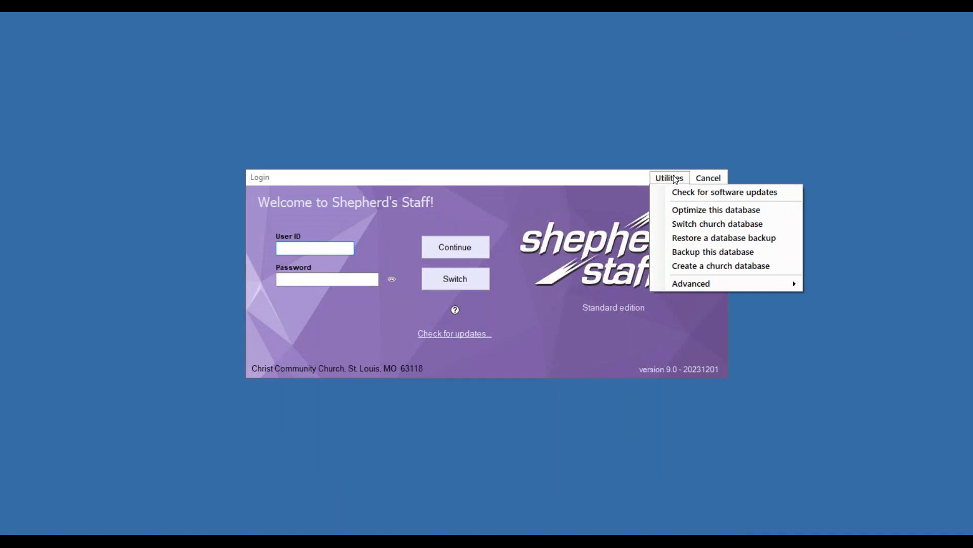
pyautogui.click(689, 211)
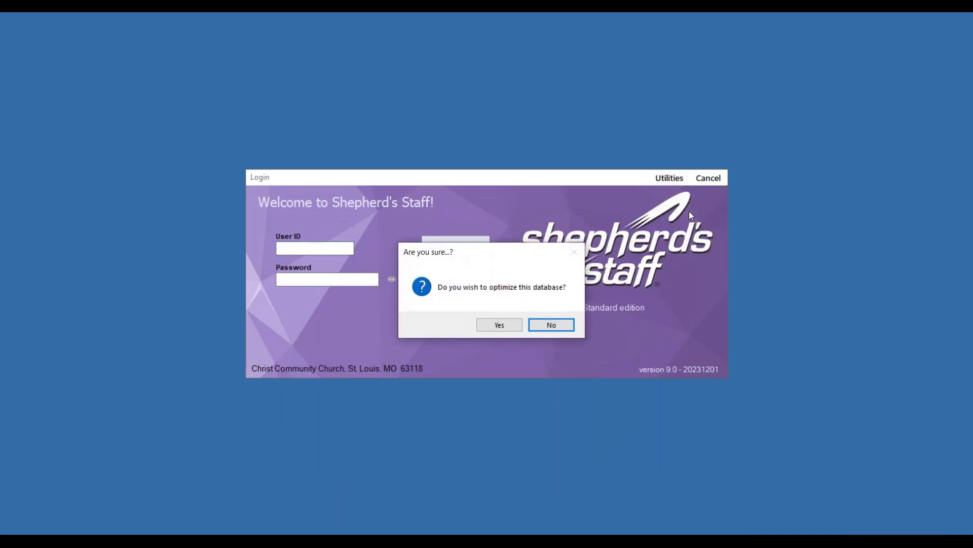
pyautogui.click(498, 328)
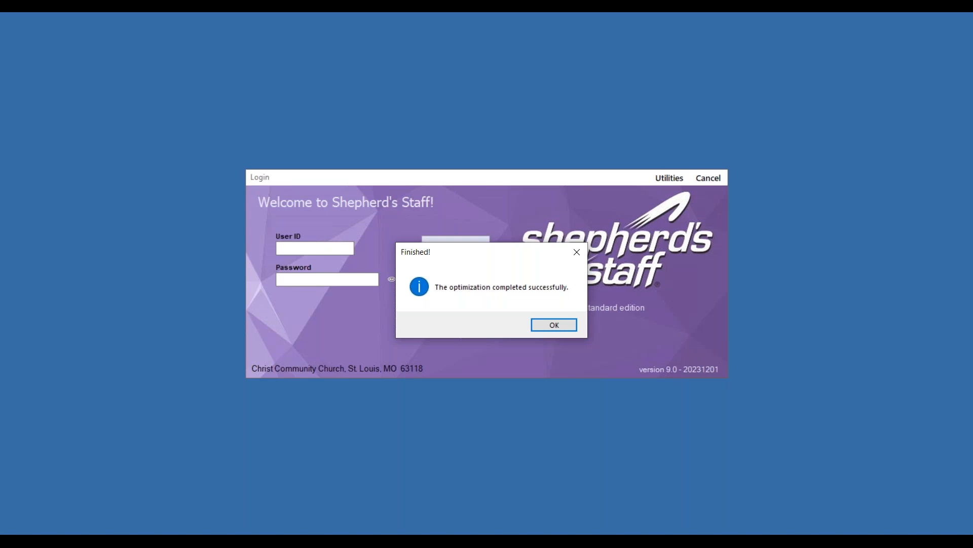
pyautogui.click(559, 322)
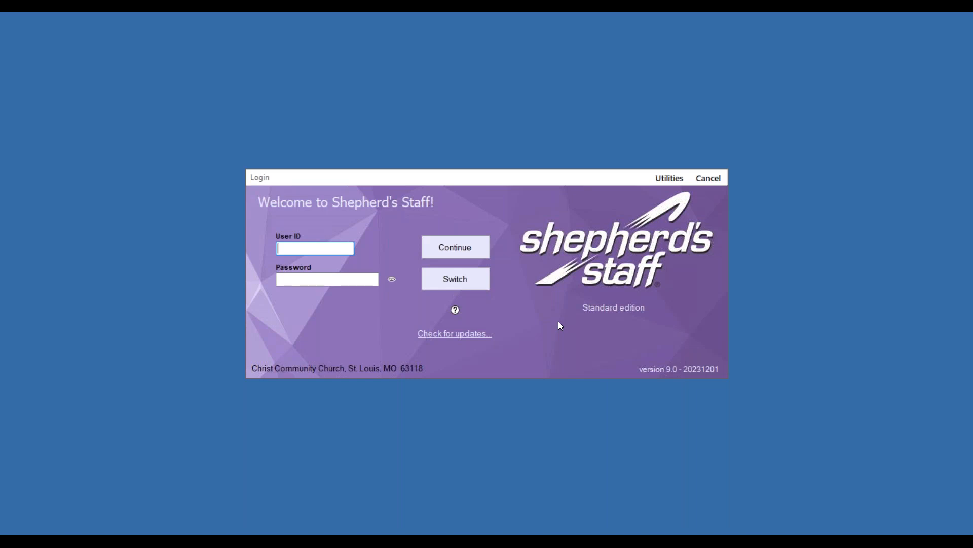
# - Back up the database to the last location used, P:\Shepherds Staff Database\Year-End Database
pyautogui.click(668, 178)
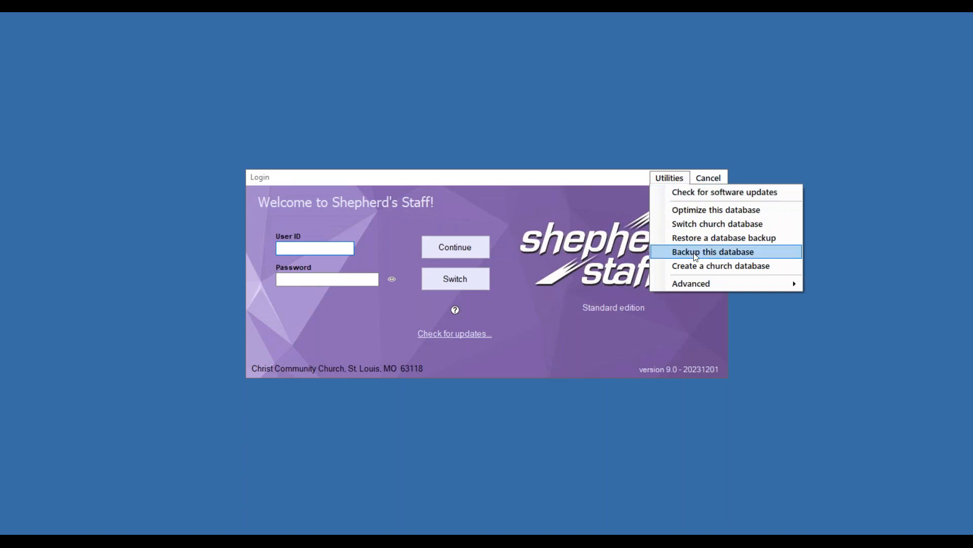
pyautogui.click(696, 253)
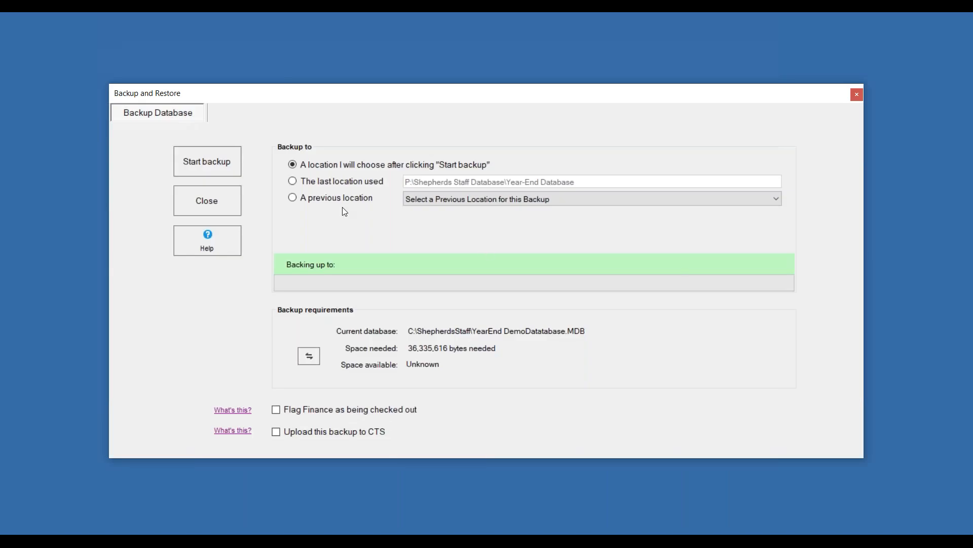
pyautogui.click(293, 182)
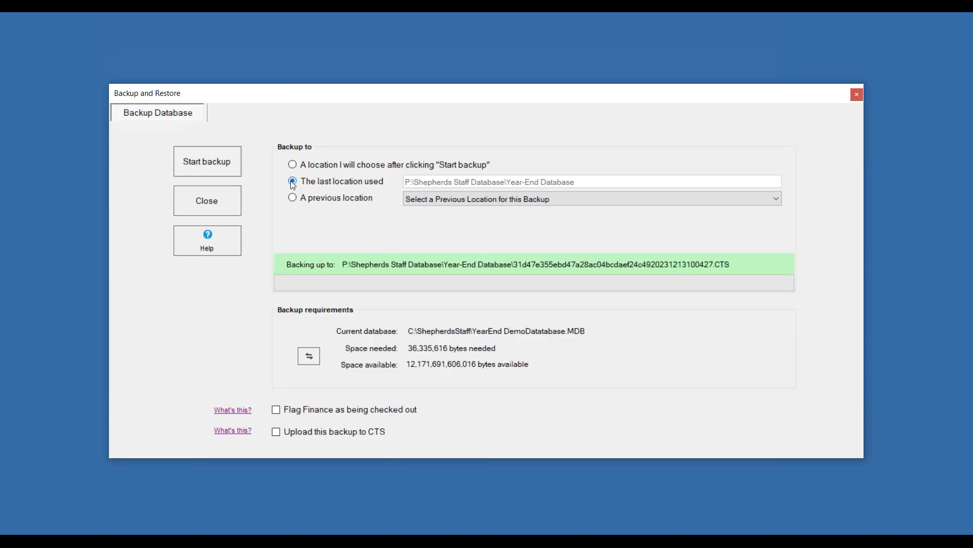
pyautogui.click(216, 165)
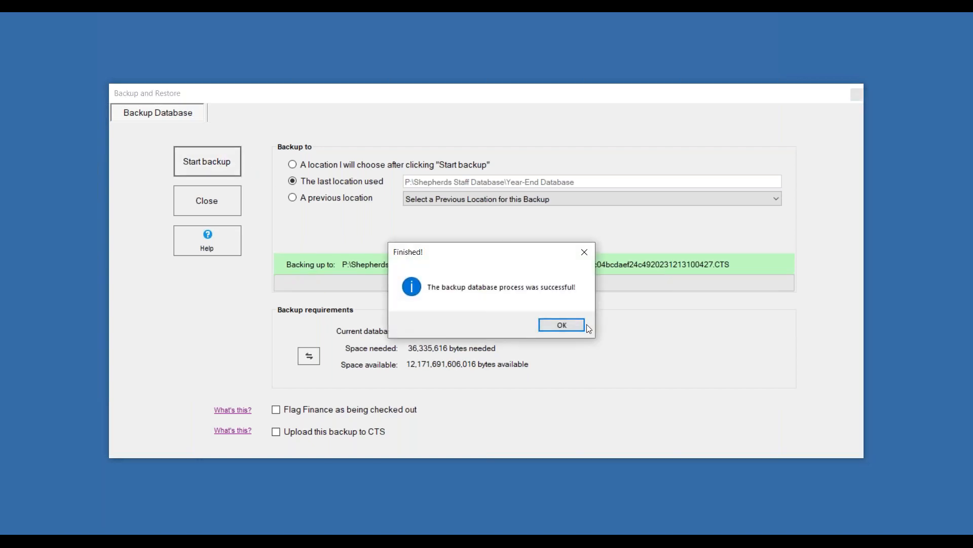
pyautogui.click(569, 326)
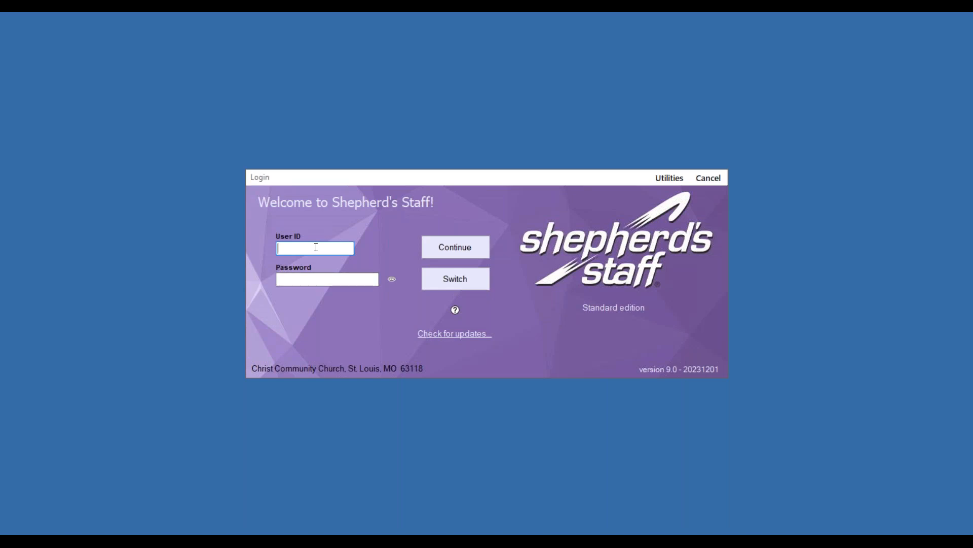
# - Log in with the administrator user ID and password
pyautogui.write('SYSADMIN')
pyautogui.press('Tab')
pyautogui.write('********')
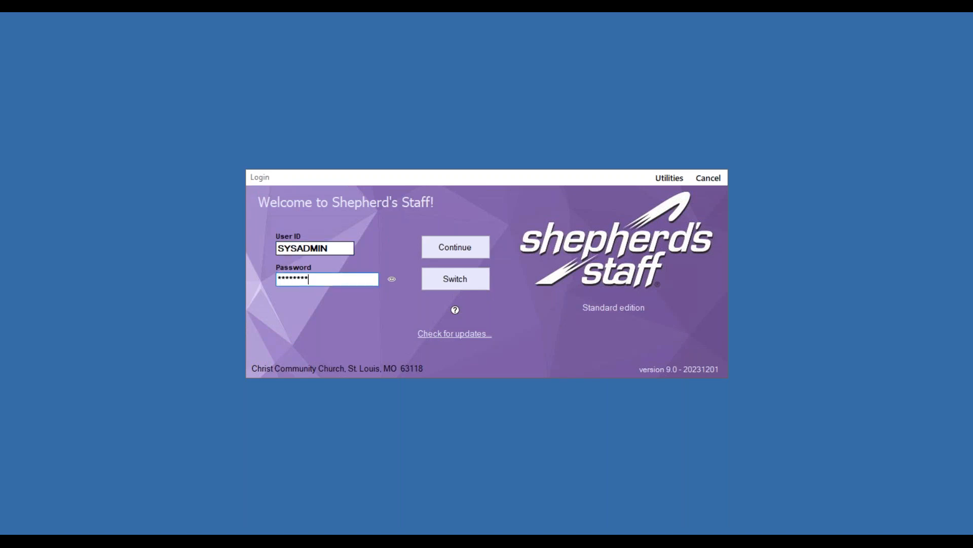
pyautogui.press('Return')
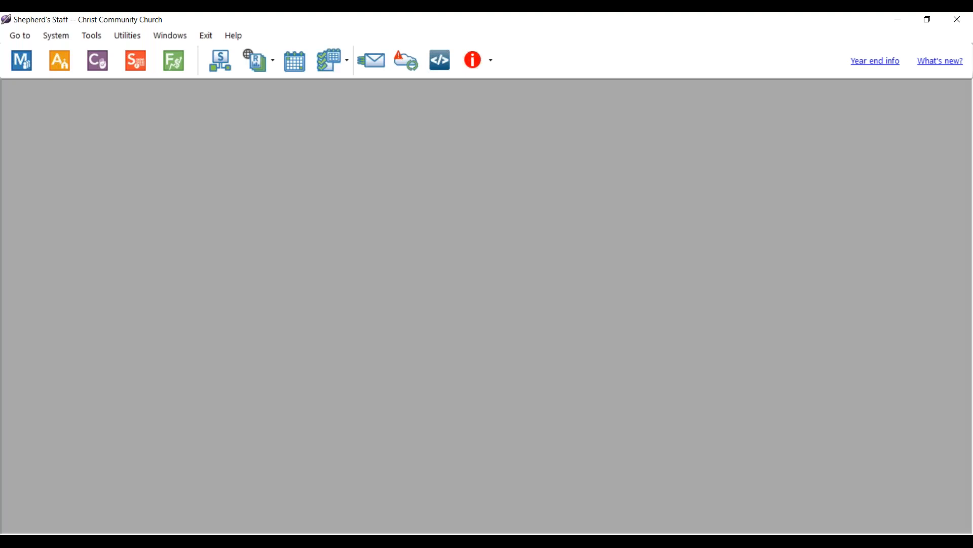
# - Reset all window sizes and settings, then reopen the Membership module
pyautogui.click(22, 60)
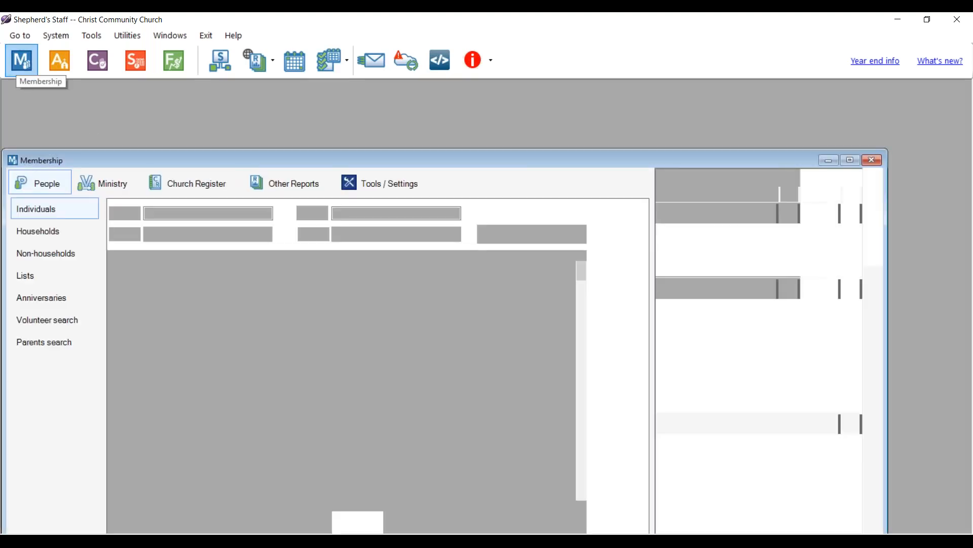
pyautogui.click(873, 162)
pyautogui.click(161, 38)
pyautogui.click(138, 48)
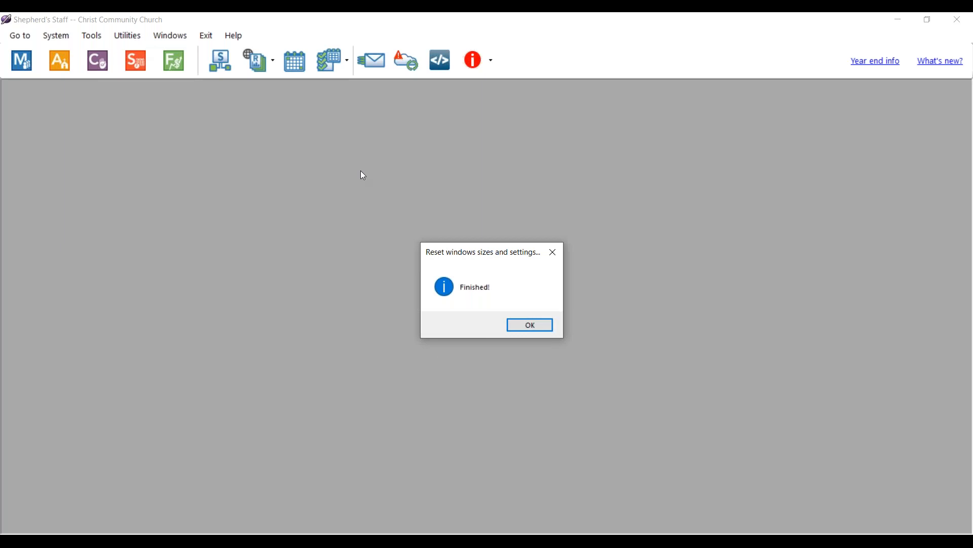
pyautogui.click(543, 332)
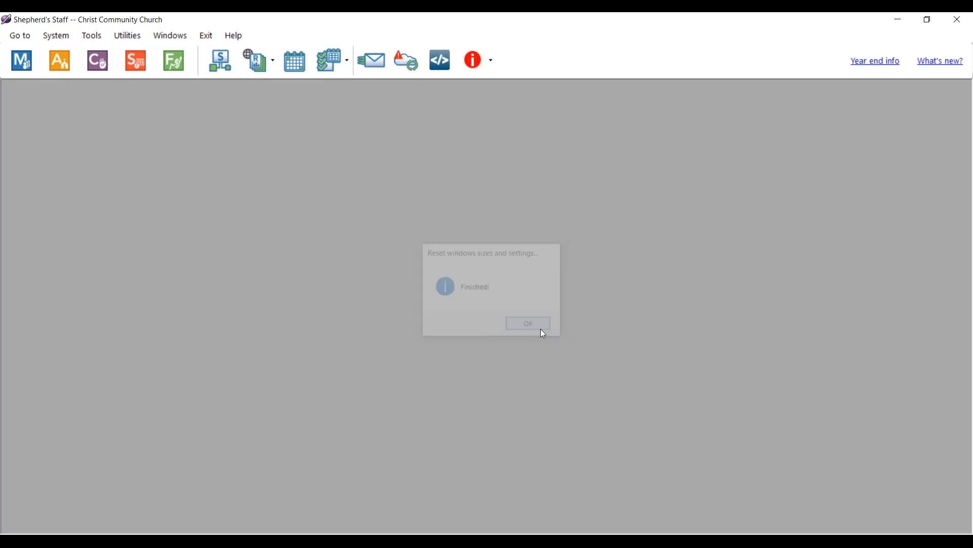
pyautogui.click(22, 70)
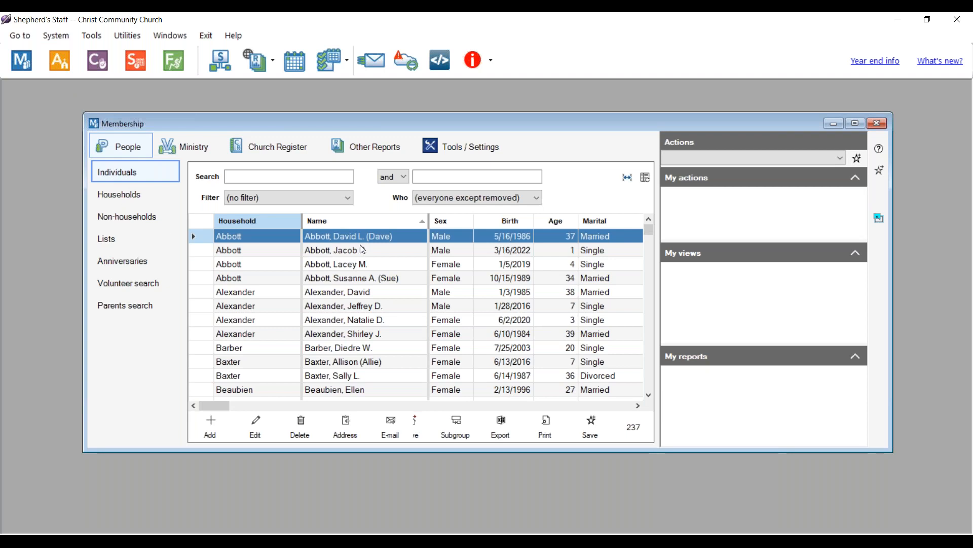
# - Preview a blank Person records form (Personal Survey), then close it without printing
pyautogui.click(334, 236)
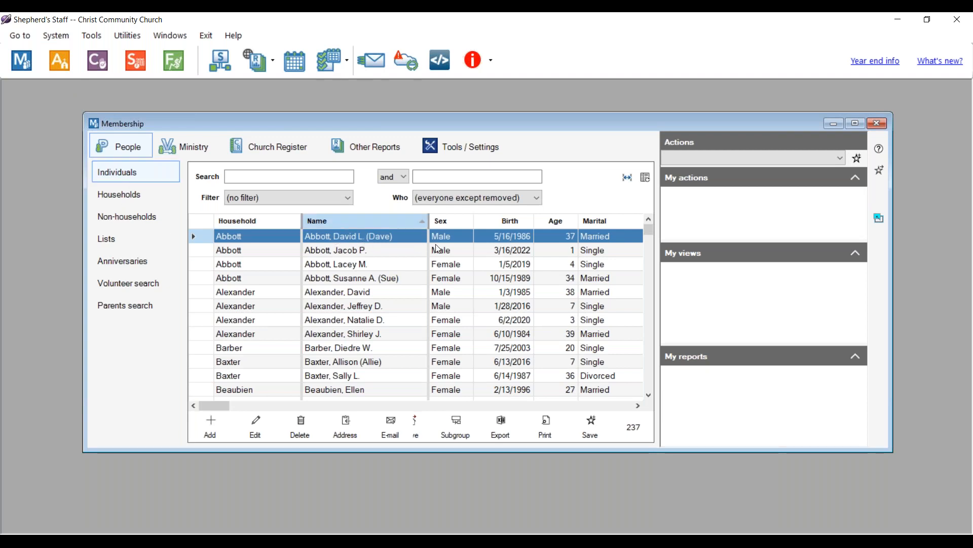
pyautogui.click(545, 426)
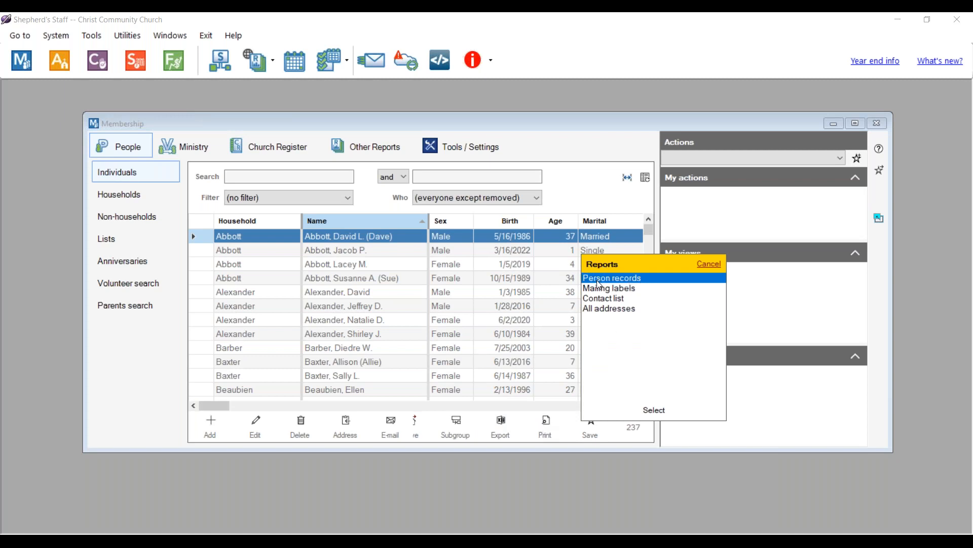
pyautogui.click(657, 415)
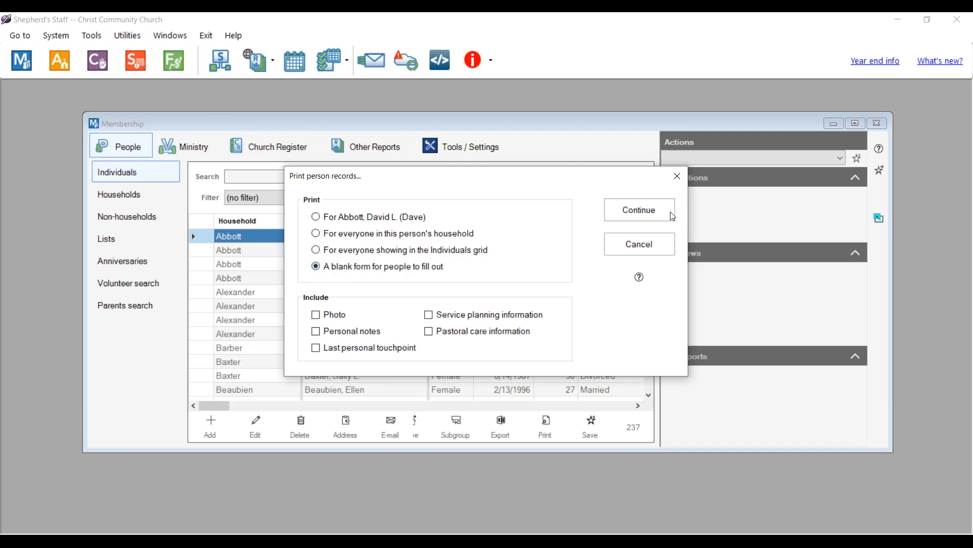
pyautogui.click(637, 208)
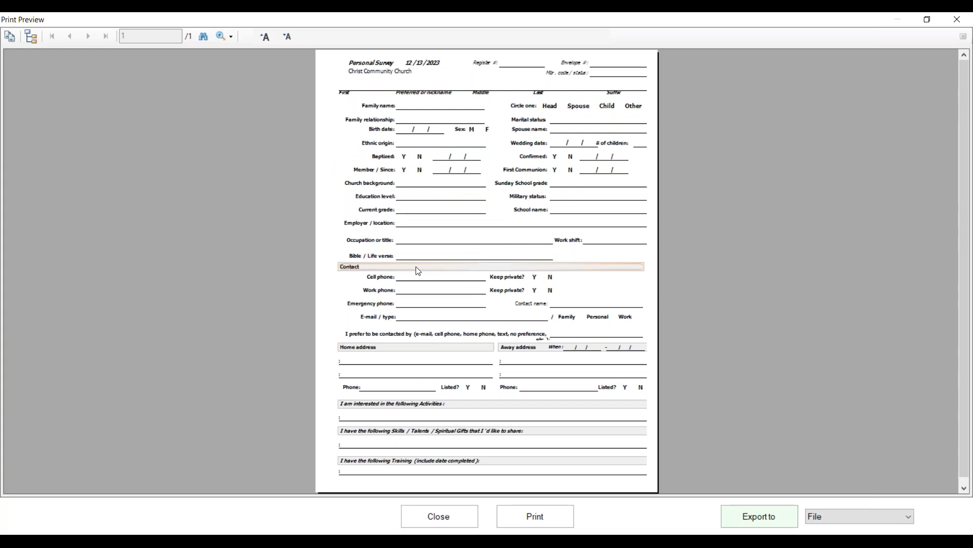
pyautogui.click(431, 517)
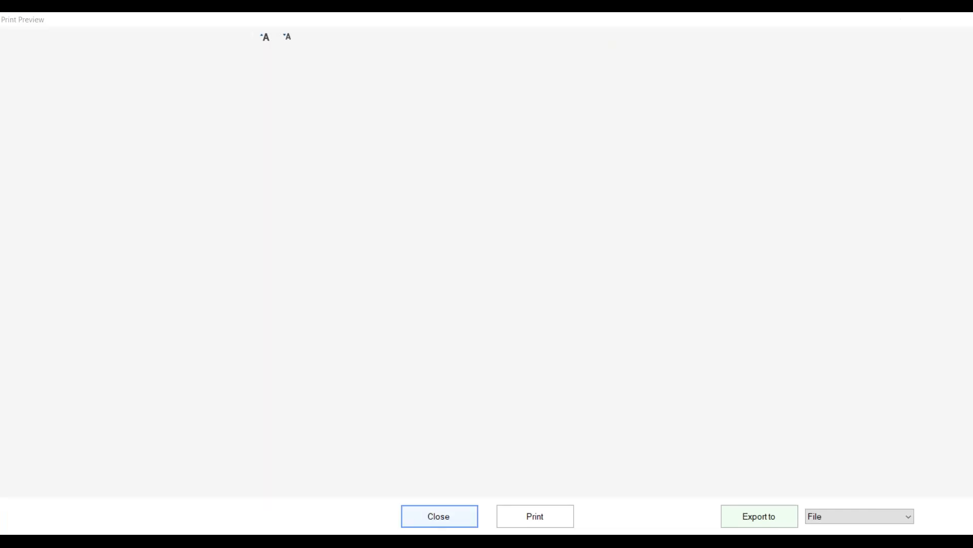
pyautogui.click(640, 244)
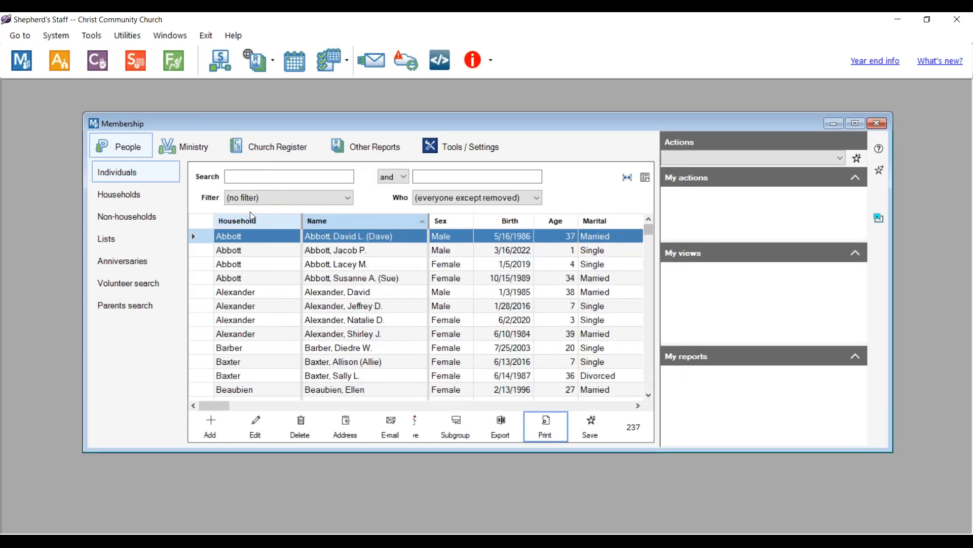
# - Preview a blank Family record form (Household Survey) from the households list, then close it without printing
pyautogui.click(102, 199)
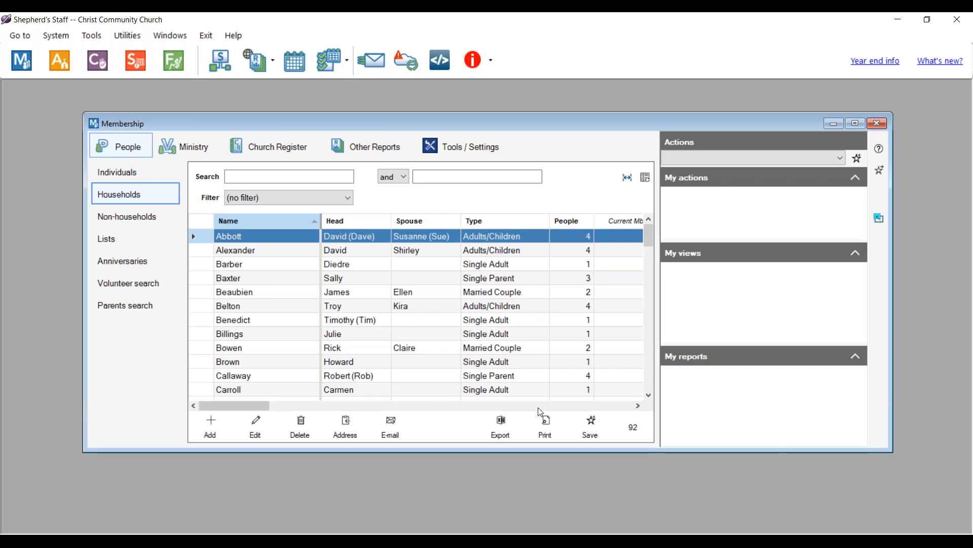
pyautogui.click(546, 425)
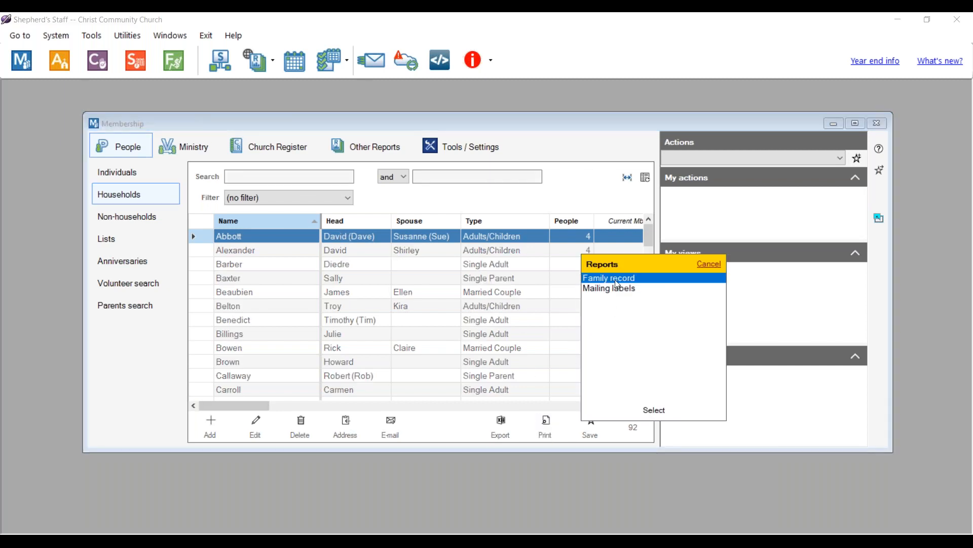
pyautogui.click(649, 410)
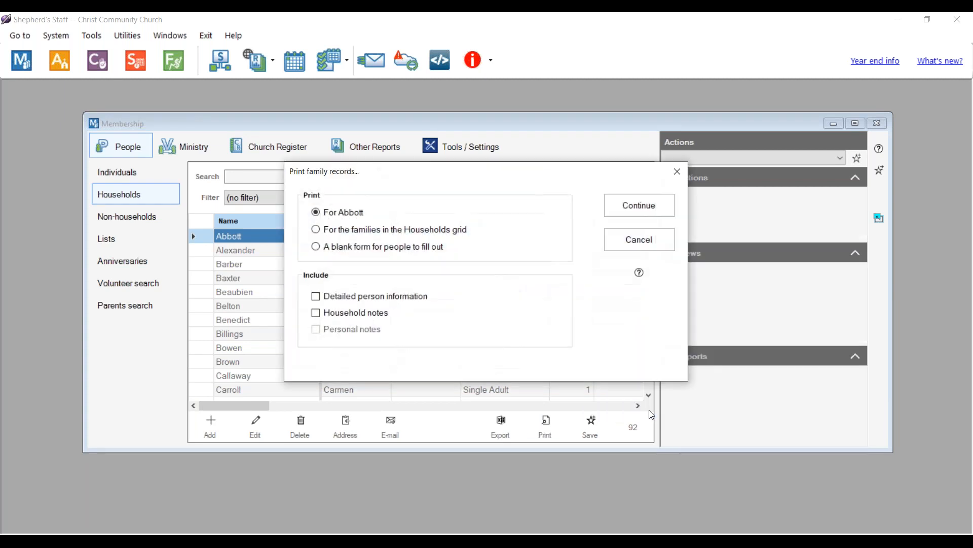
pyautogui.click(315, 247)
pyautogui.click(640, 206)
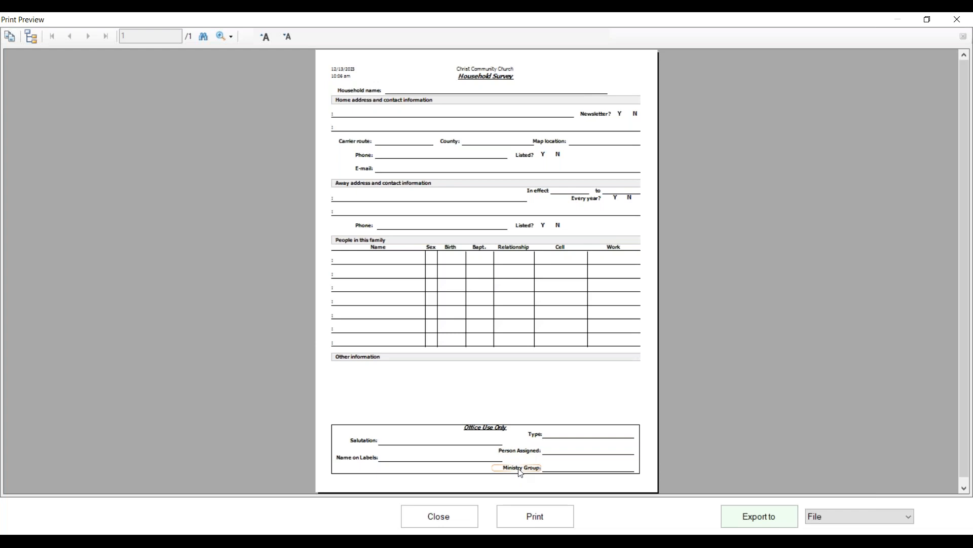
pyautogui.click(439, 518)
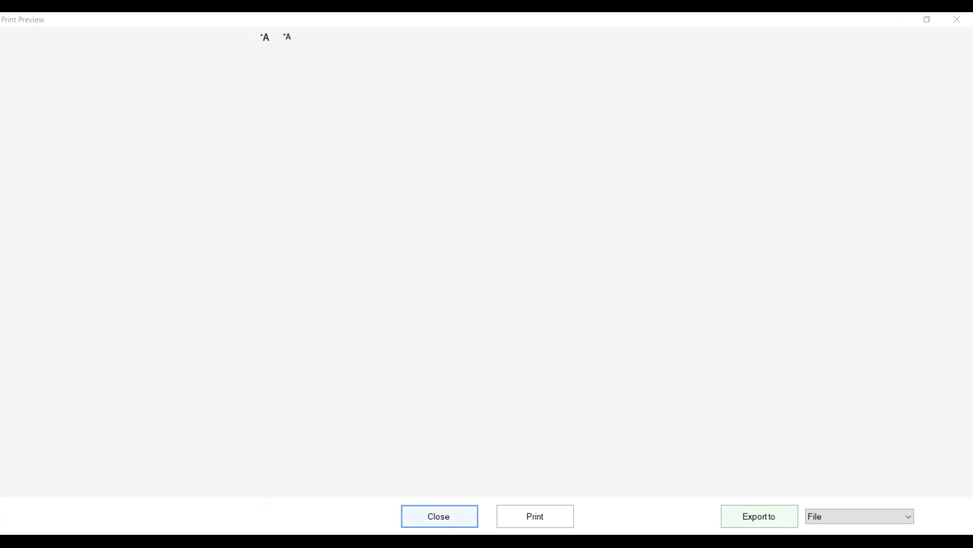
pyautogui.click(640, 239)
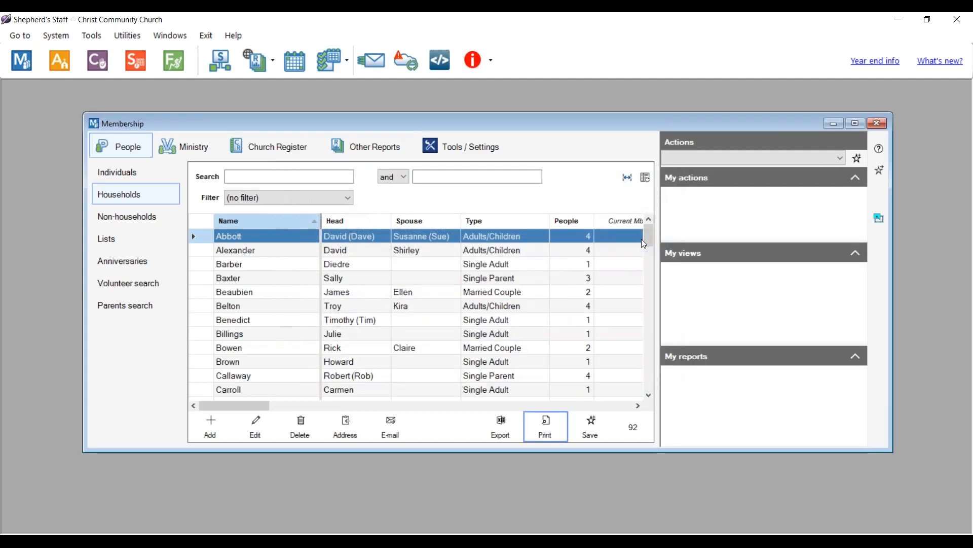
# - Add a new individual to an existing household and enter the boy's first name
pyautogui.click(101, 170)
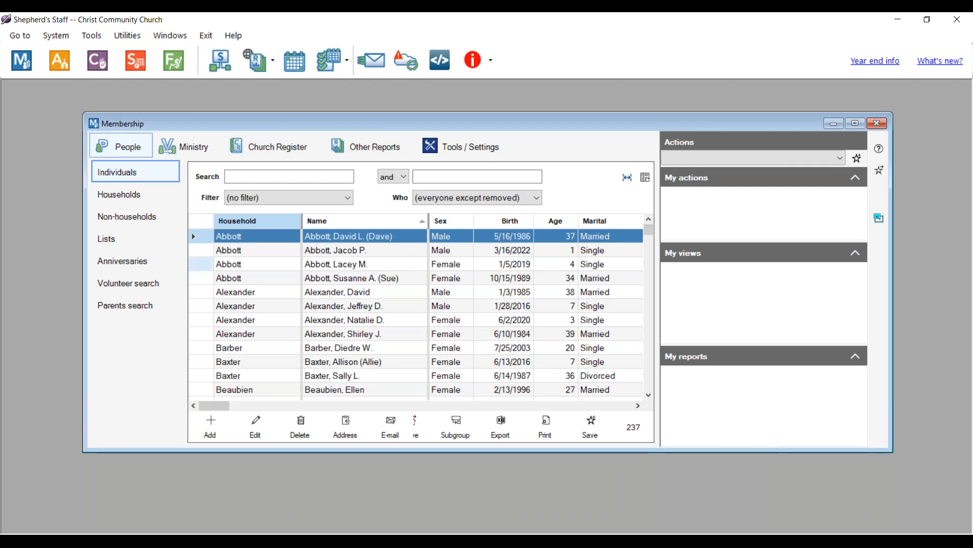
pyautogui.click(208, 435)
pyautogui.click(228, 180)
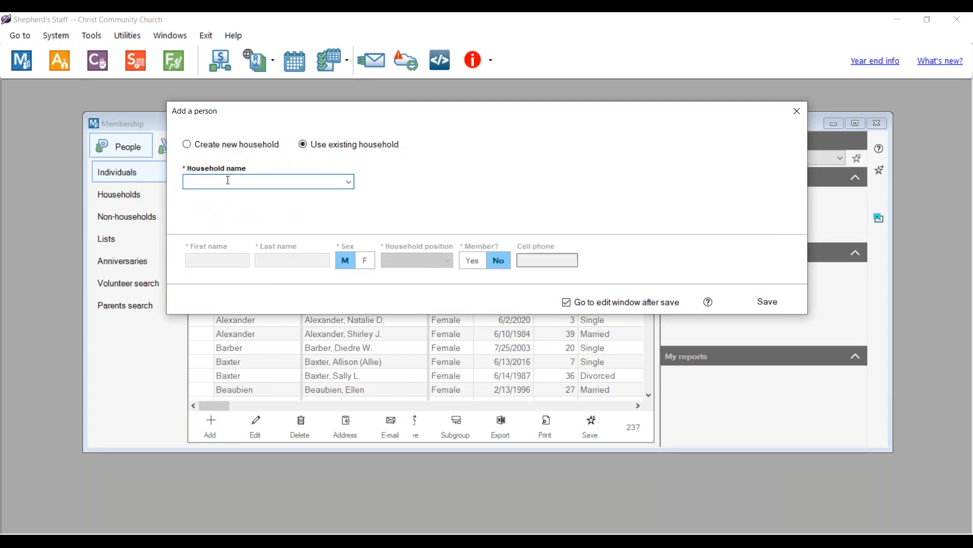
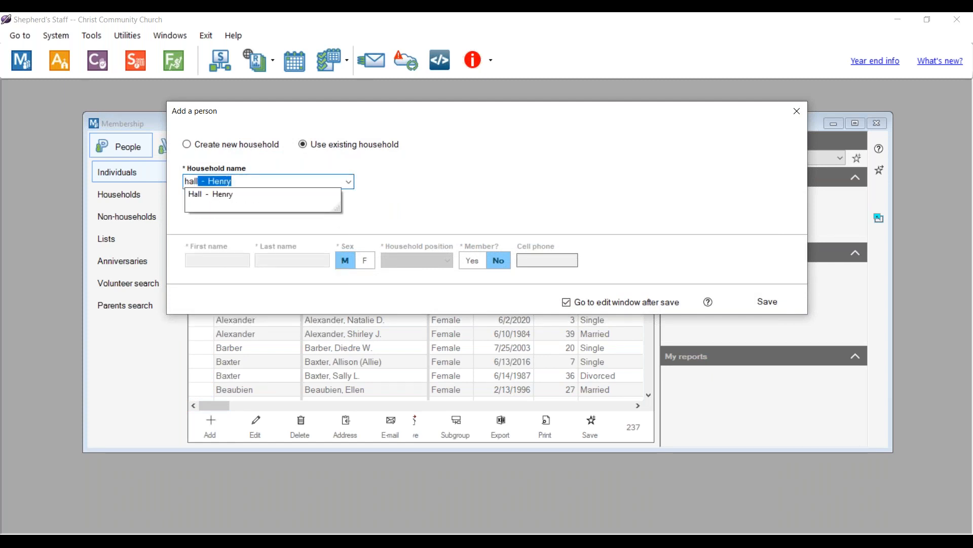
pyautogui.click(218, 201)
pyautogui.click(207, 260)
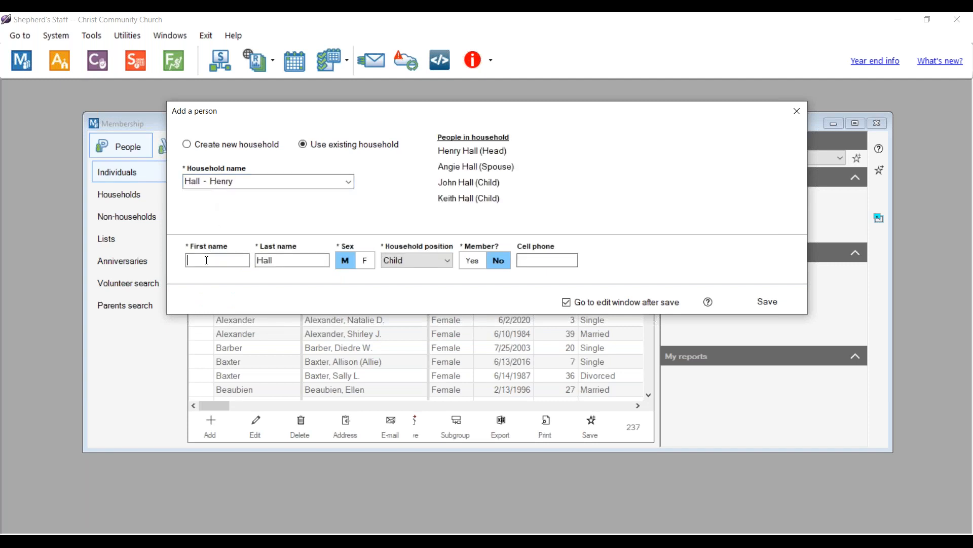
pyautogui.write('Samuel')
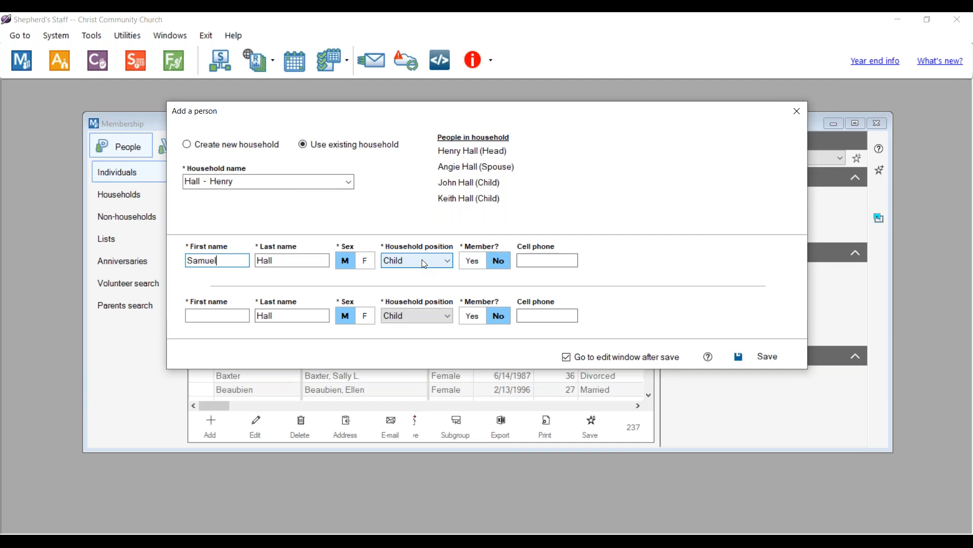
# - Make him a Full Member received by Baptism on 11/14/2023, and save
pyautogui.click(476, 261)
pyautogui.click(281, 296)
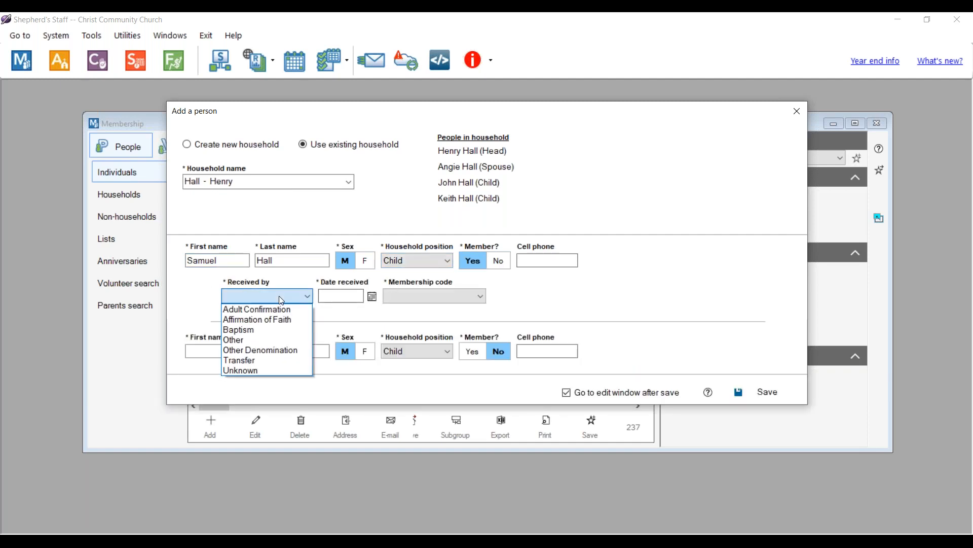
pyautogui.click(241, 330)
pyautogui.click(345, 296)
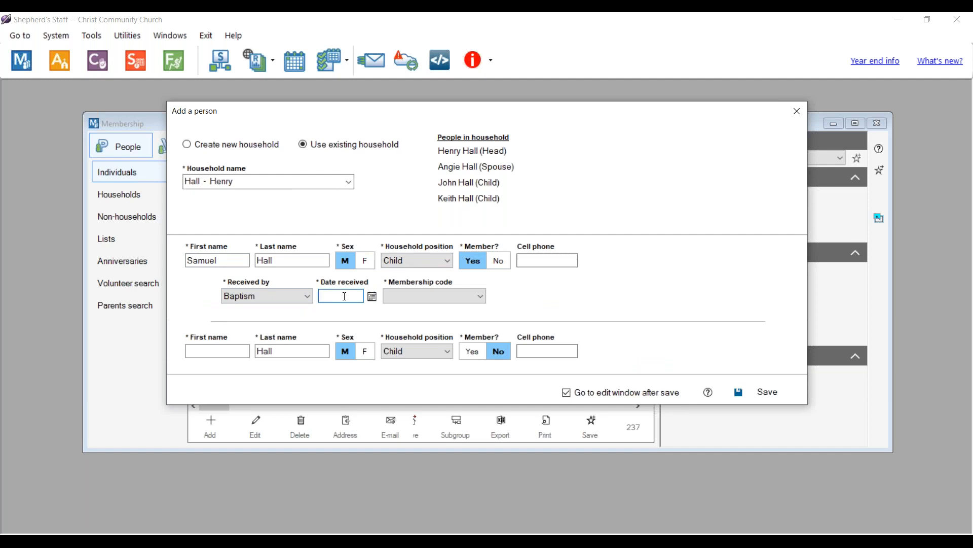
pyautogui.write('11/14/2023')
pyautogui.click(479, 296)
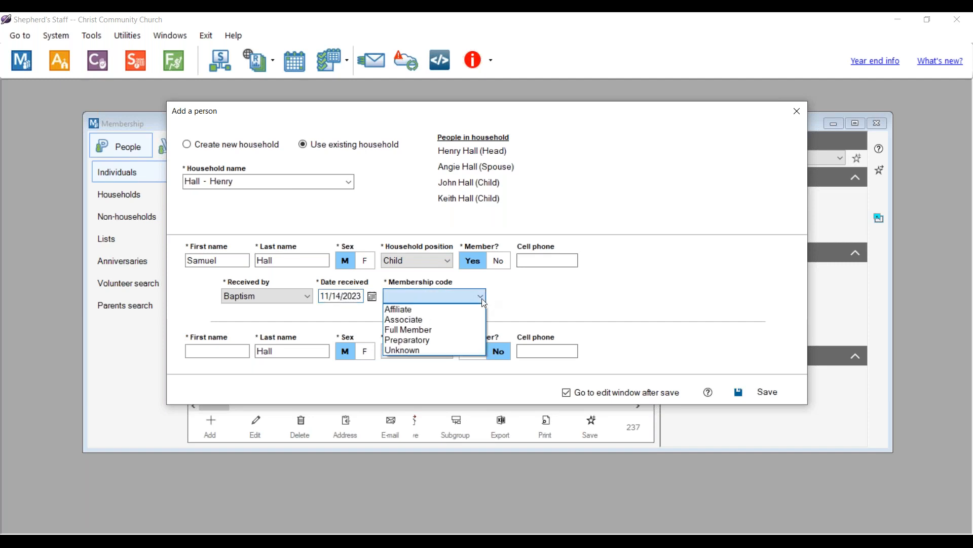
pyautogui.click(423, 330)
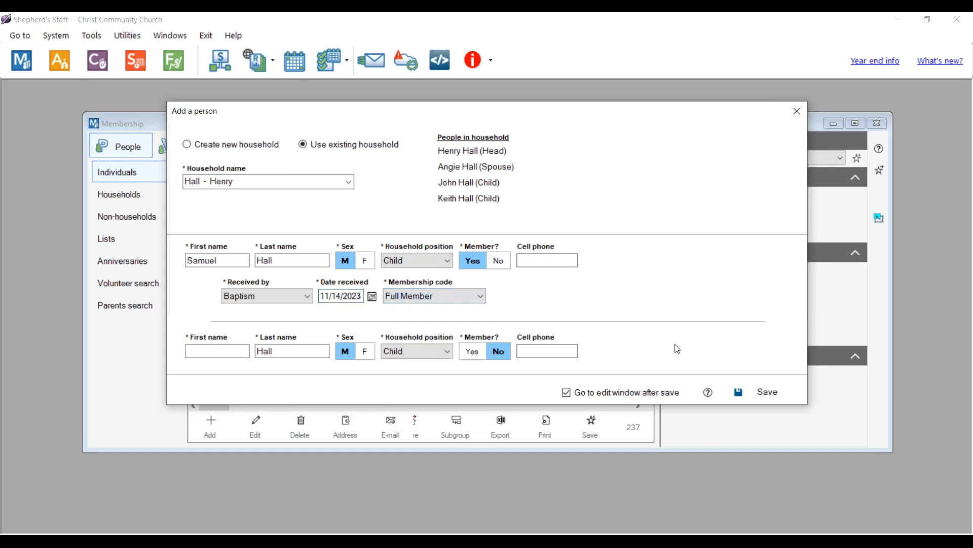
pyautogui.click(740, 393)
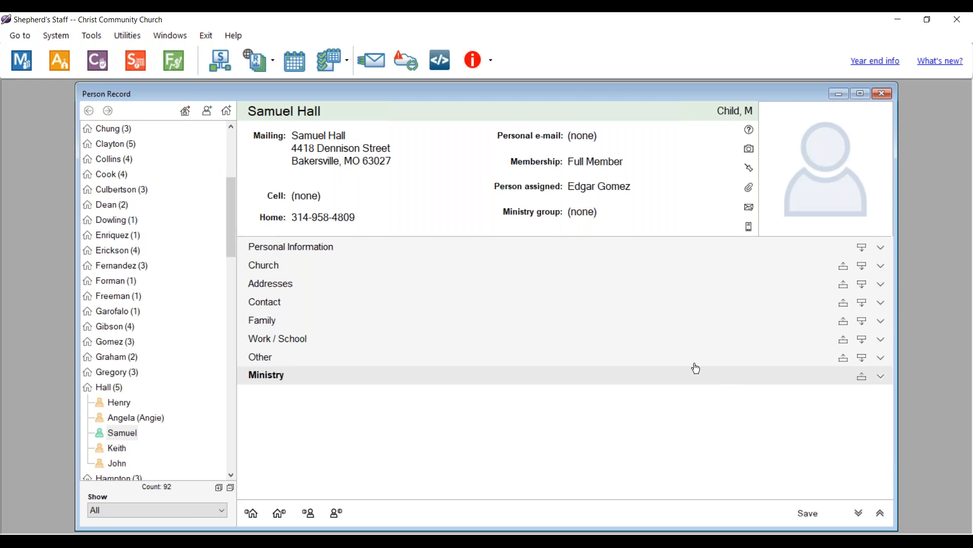
# - Mark the child as Baptized on 11/14/2023 in the Church section and save
pyautogui.click(306, 274)
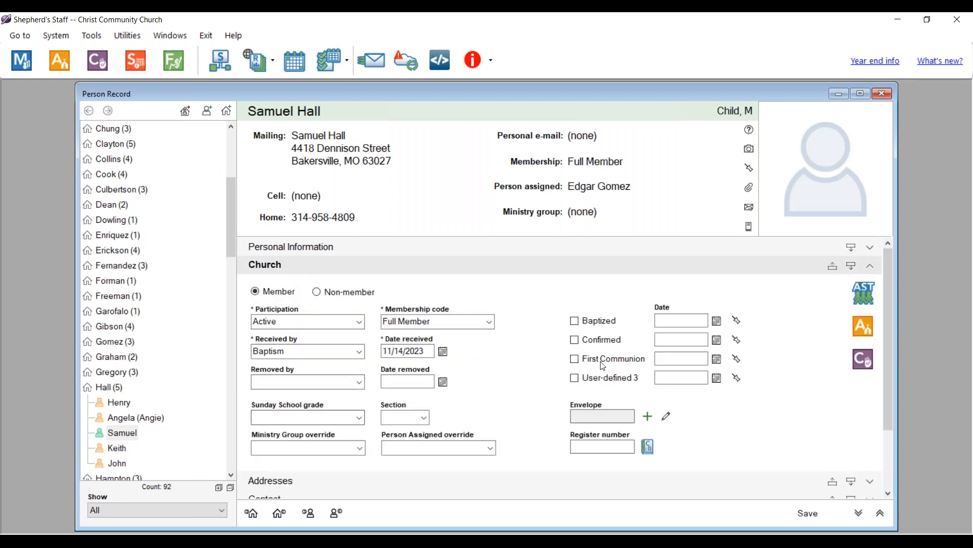
pyautogui.click(576, 322)
pyautogui.click(672, 318)
pyautogui.write('11/14/2023')
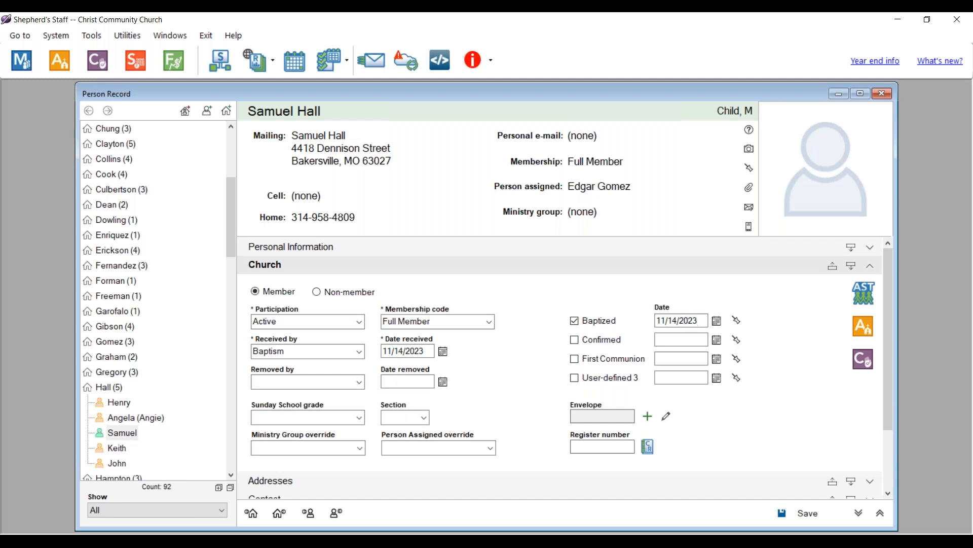
pyautogui.click(801, 513)
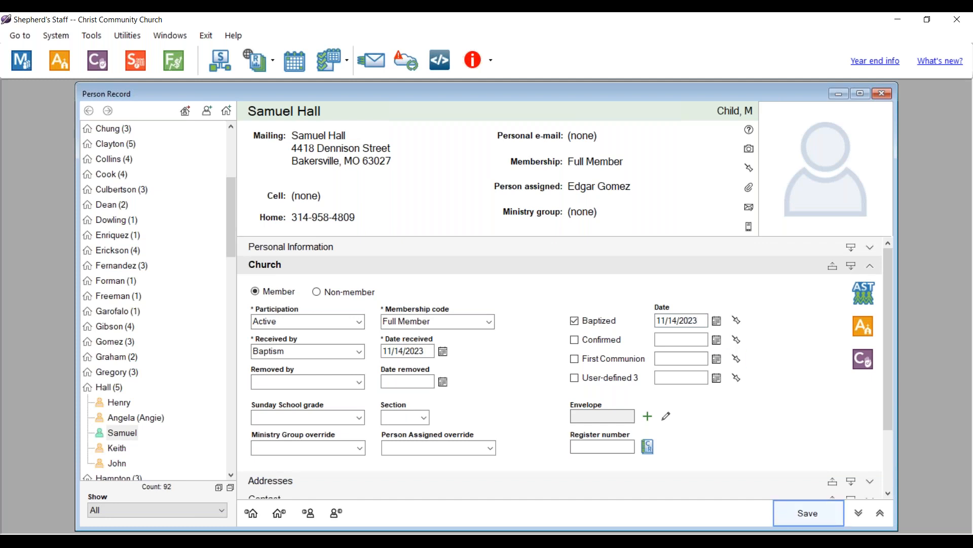
# - Enter birth date 9/30/2023 under Personal Information, save, and close the record
pyautogui.click(318, 249)
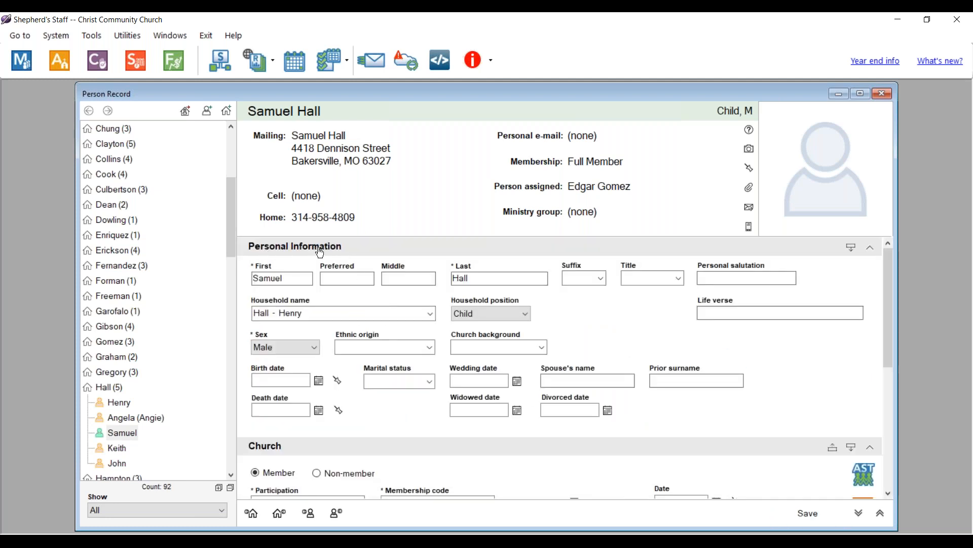
pyautogui.click(268, 382)
pyautogui.write('9/30/2023')
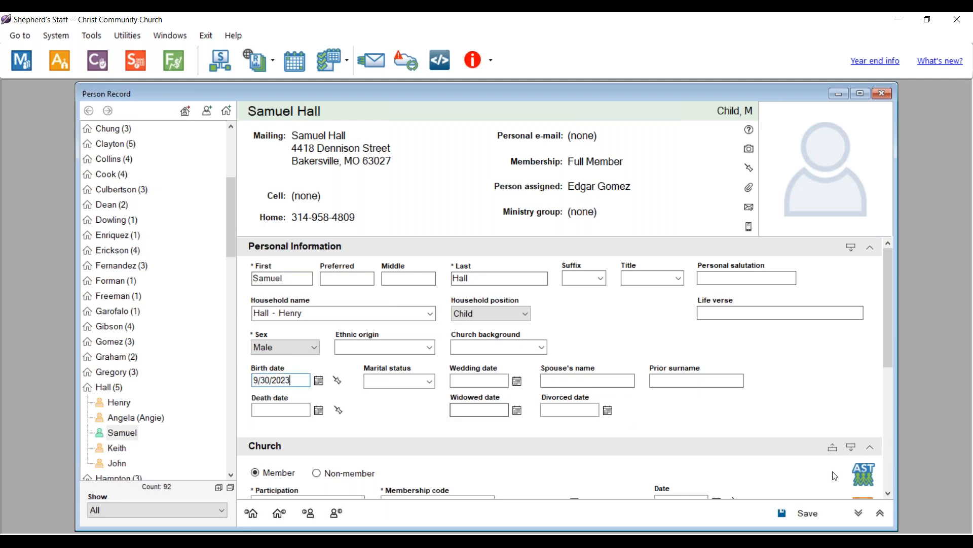
pyautogui.click(803, 517)
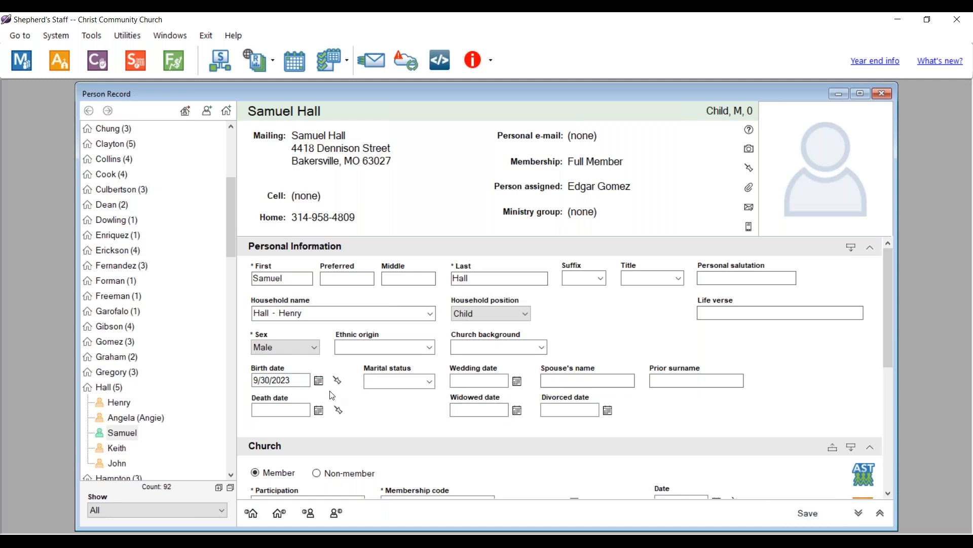
pyautogui.click(883, 96)
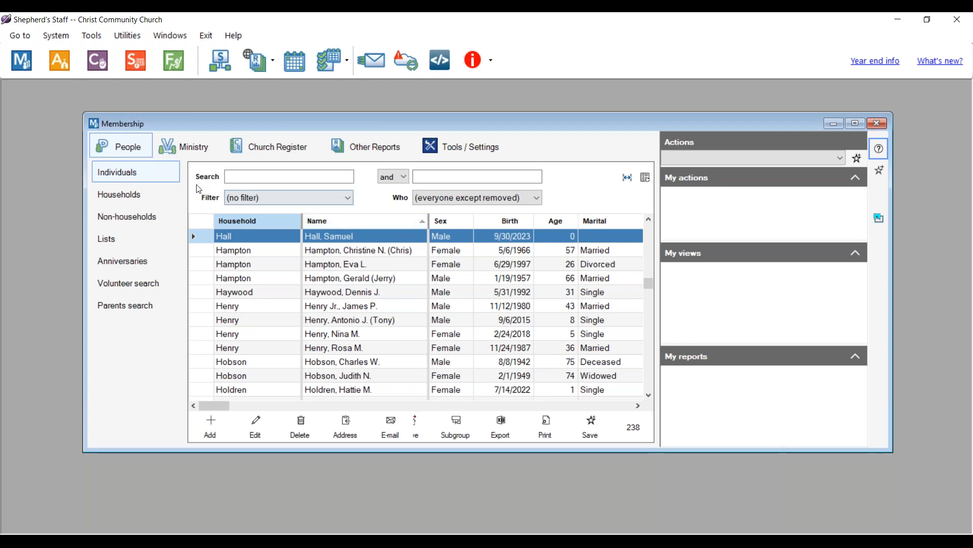
# - Search the people list for the member's surname and open her record for editing
pyautogui.click(237, 180)
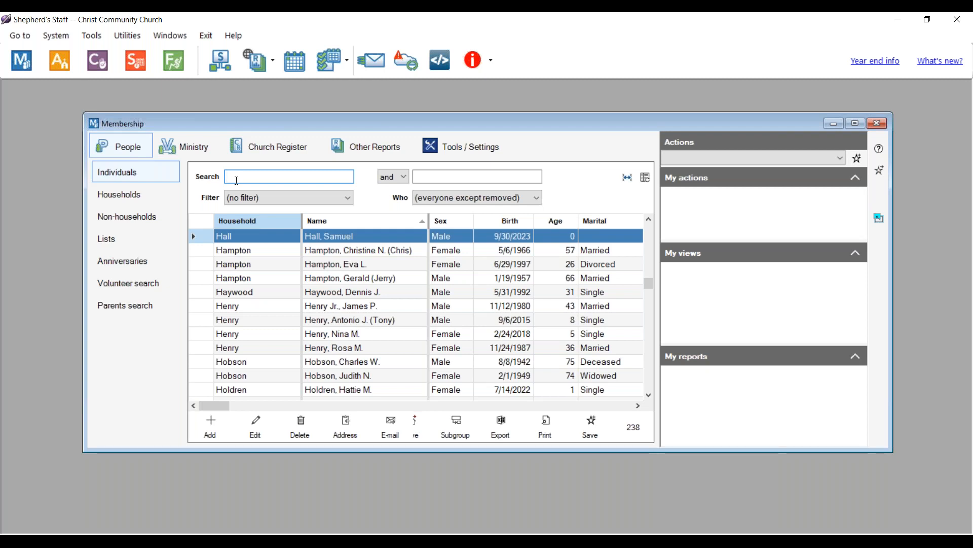
pyautogui.write('Sanders')
pyautogui.press('Return')
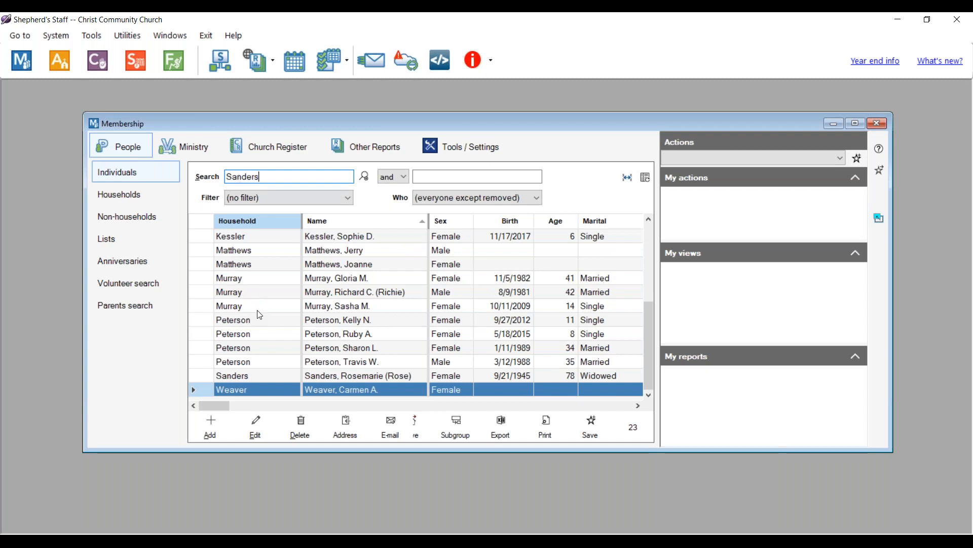
pyautogui.click(240, 379)
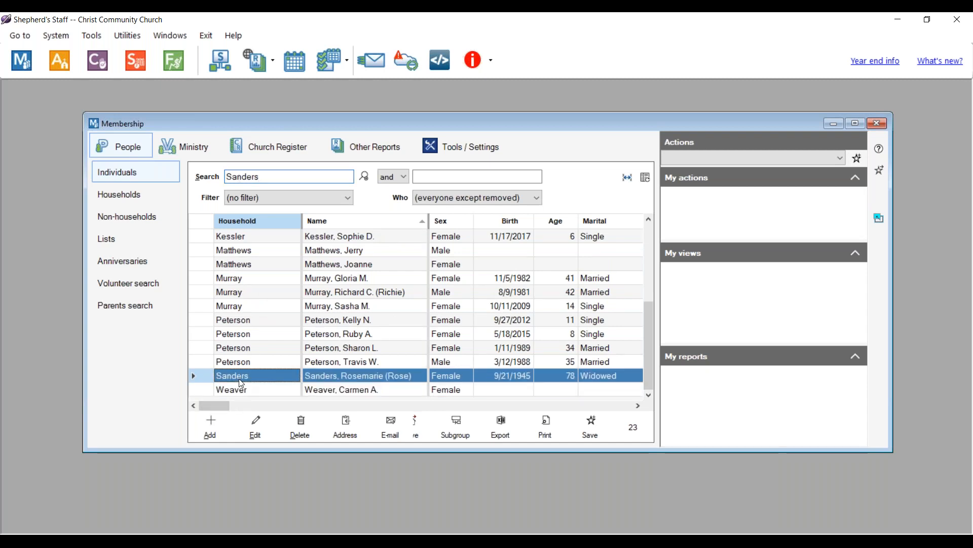
pyautogui.click(259, 430)
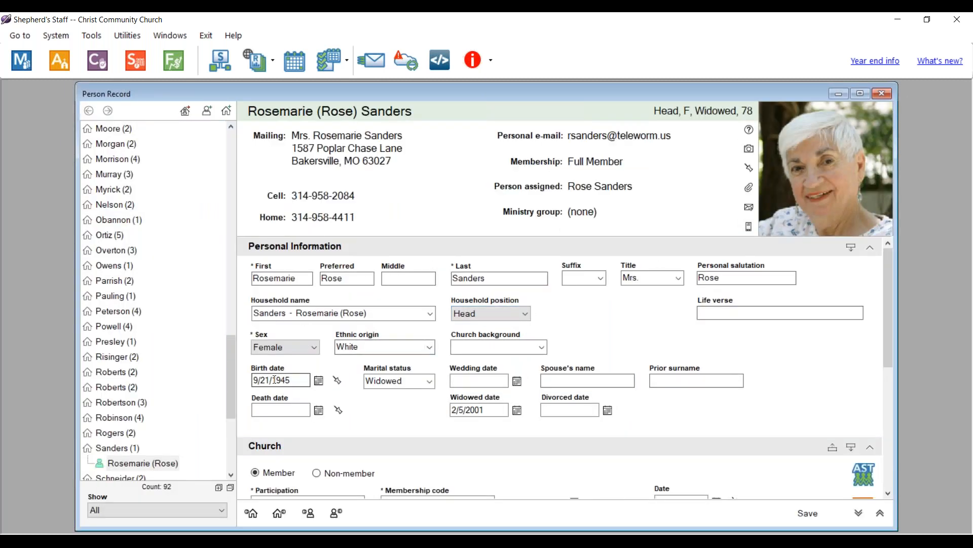
# - Set her household position to Deceased with death date 3/24/2023
pyautogui.click(479, 314)
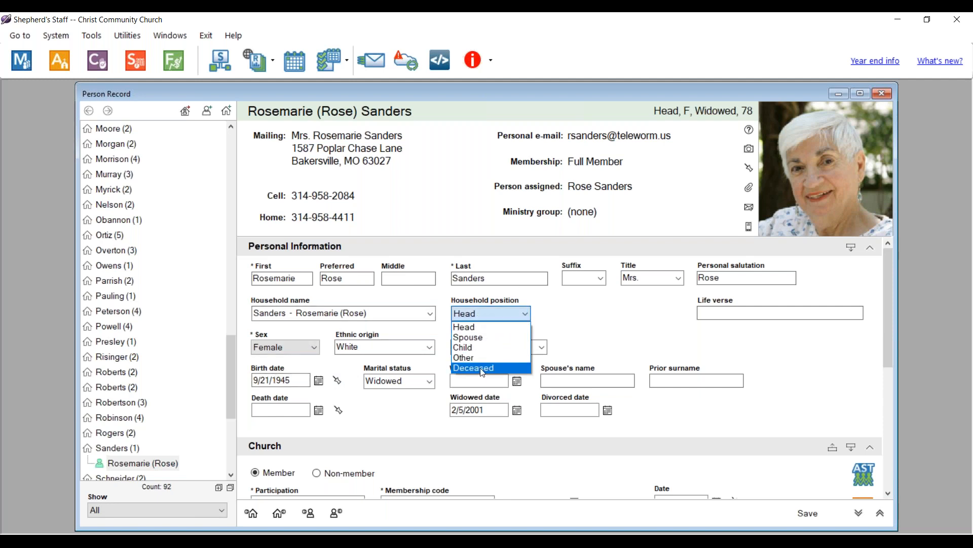
pyautogui.click(482, 368)
pyautogui.click(287, 412)
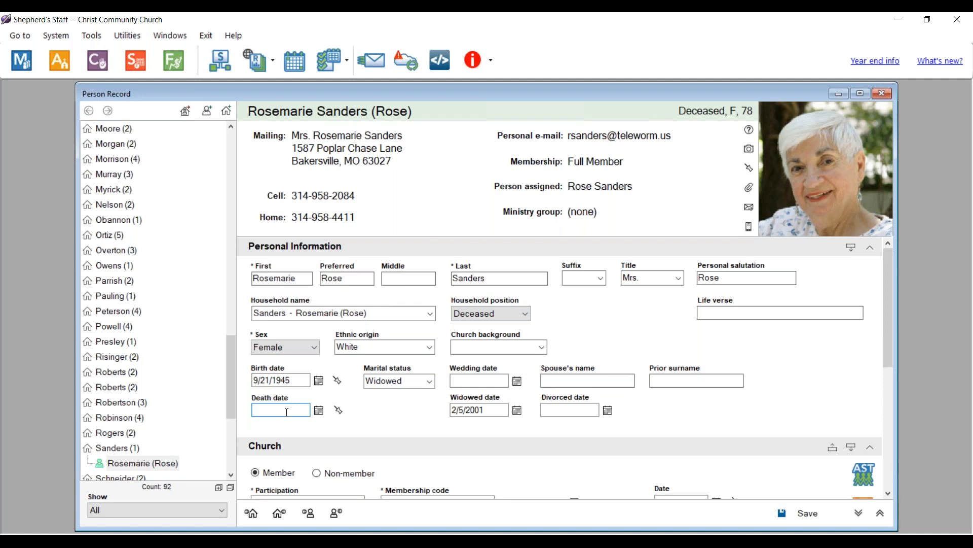
pyautogui.write('3/24/2023')
pyautogui.scroll(-5, 393, 399)
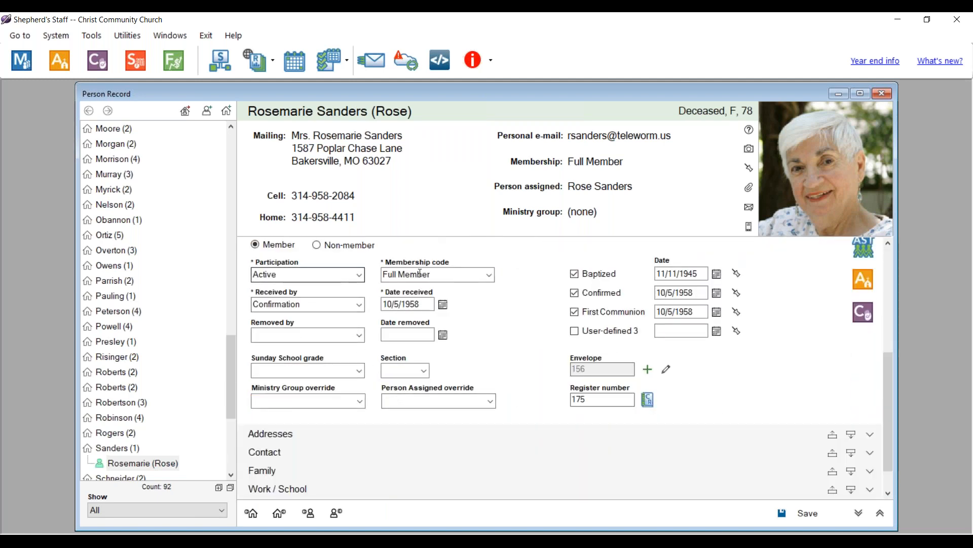
pyautogui.moveTo(889, 372); pyautogui.dragTo(882, 267)
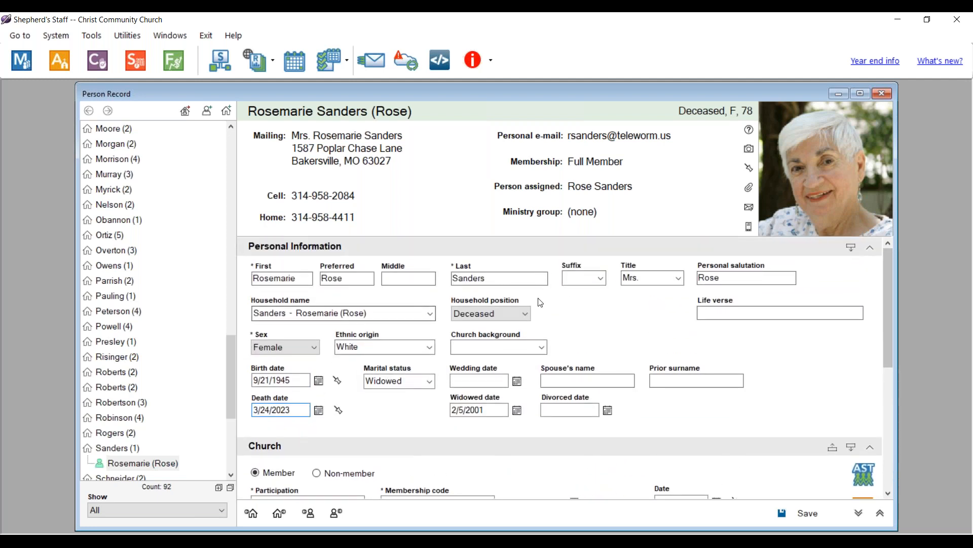
pyautogui.scroll(-3, 292, 412)
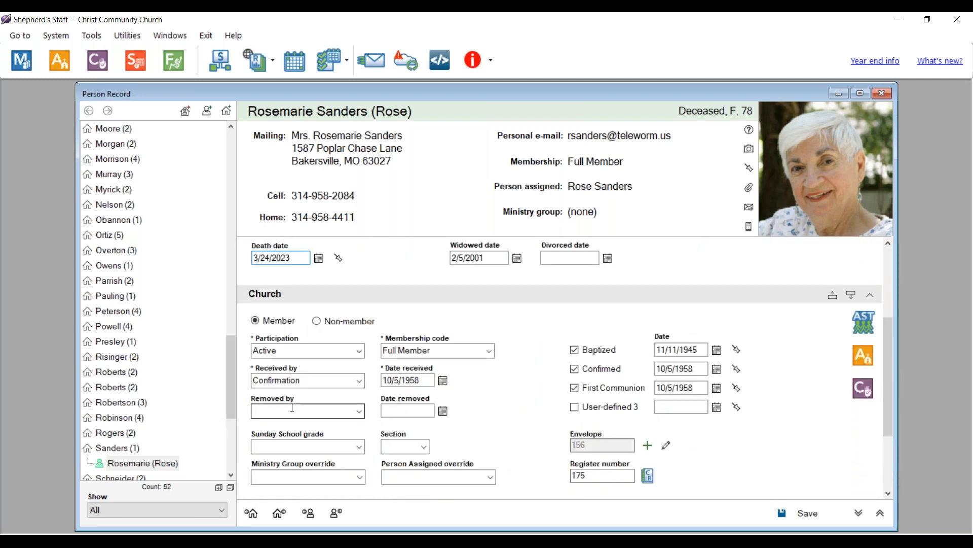
# - Set participation to Deceased, removed by Death on 3/24/2023, save, and close the record
pyautogui.click(359, 350)
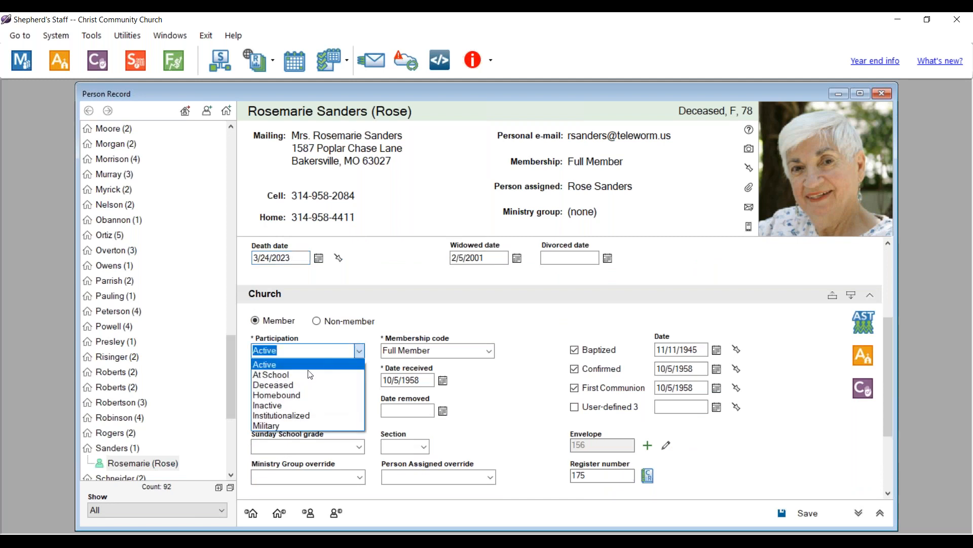
pyautogui.click(283, 385)
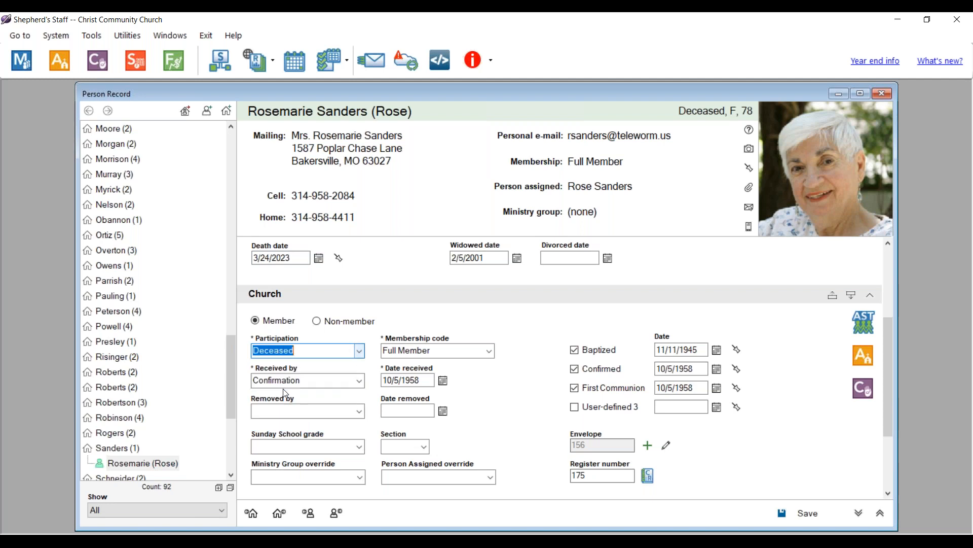
pyautogui.click(359, 411)
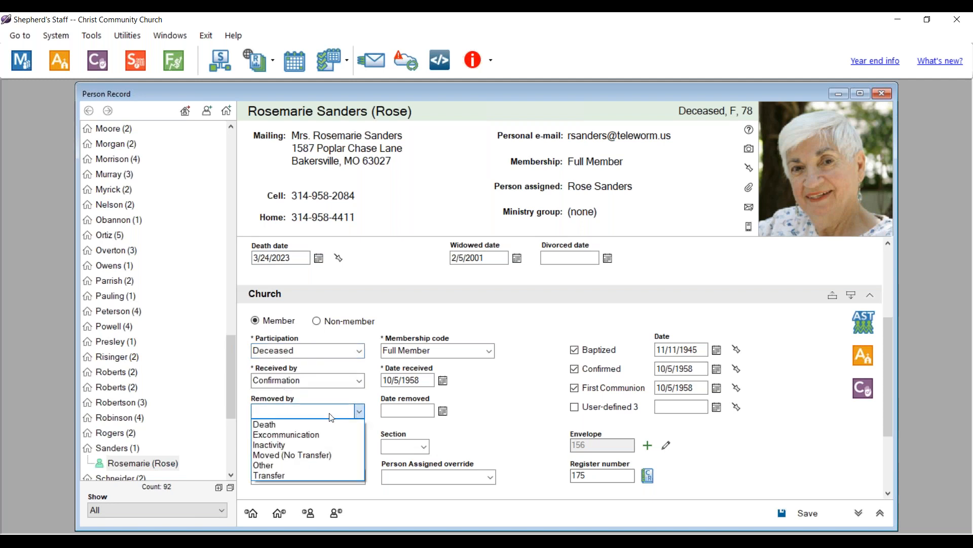
pyautogui.click(274, 424)
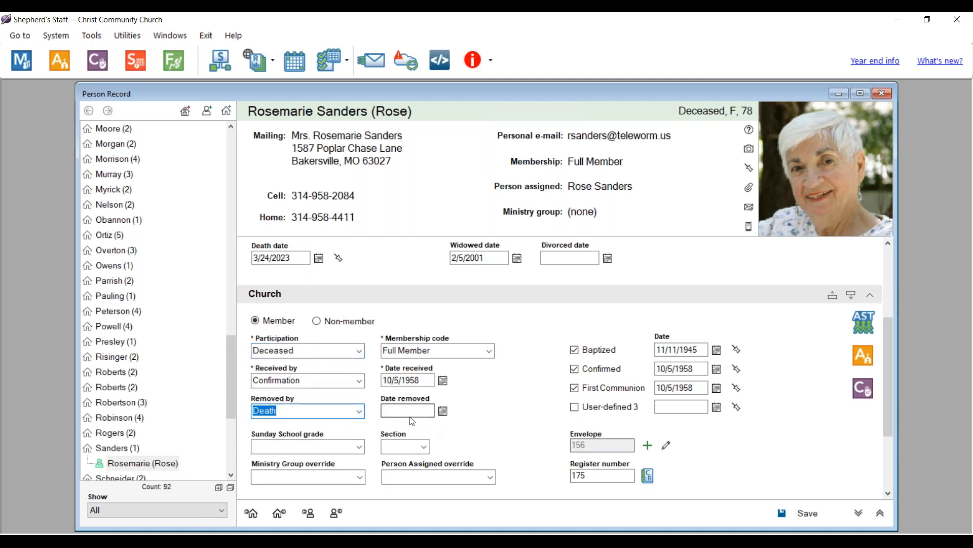
pyautogui.click(391, 410)
pyautogui.write('3')
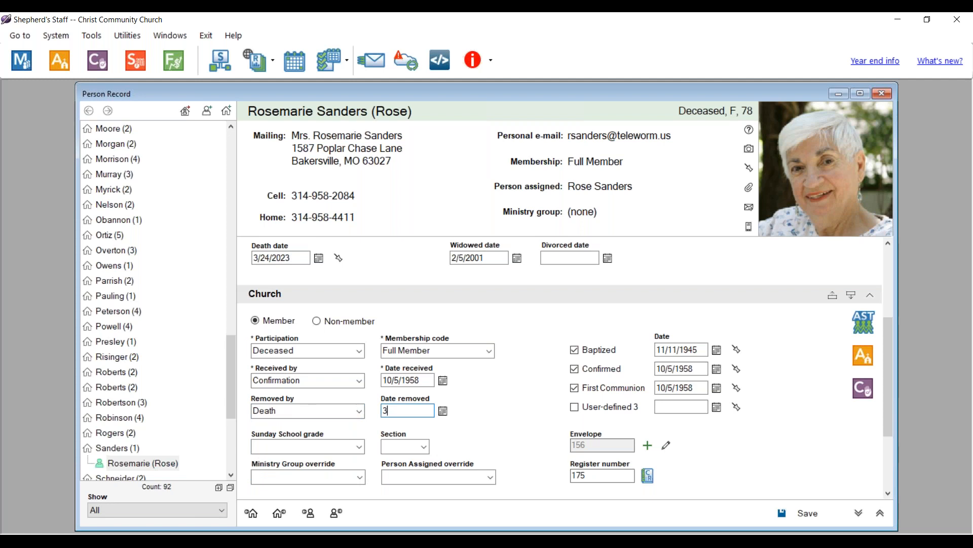
pyautogui.write('/24/2023')
pyautogui.click(798, 516)
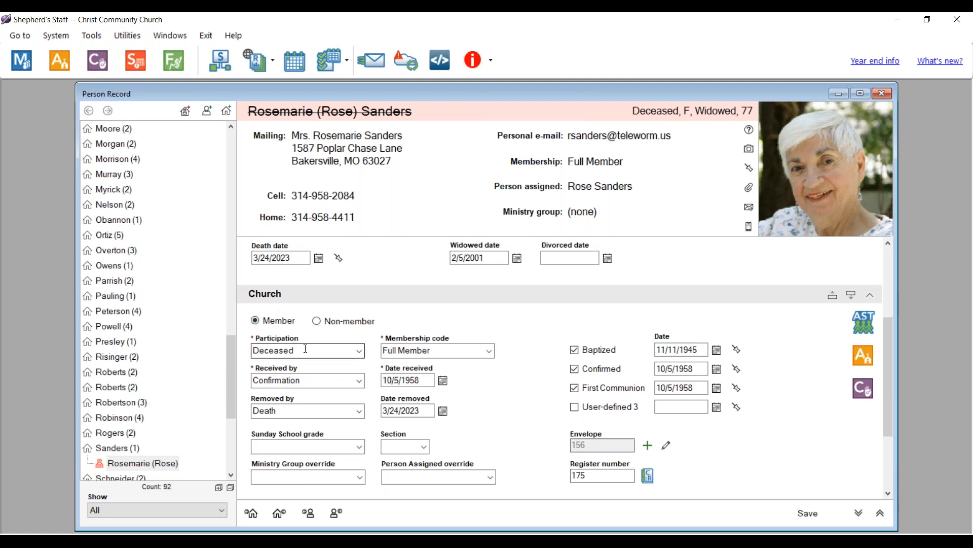
pyautogui.click(885, 93)
pyautogui.moveTo(297, 177); pyautogui.dragTo(171, 195)
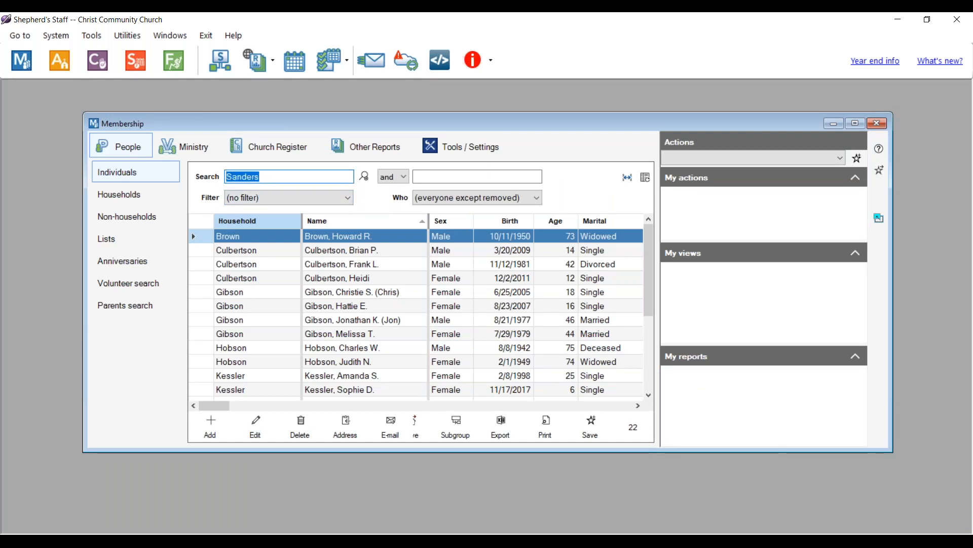
# - Search for the teenage member by surname and open their record for editing
pyautogui.press('BackSpace')
pyautogui.write('Wilmoth')
pyautogui.press('Return')
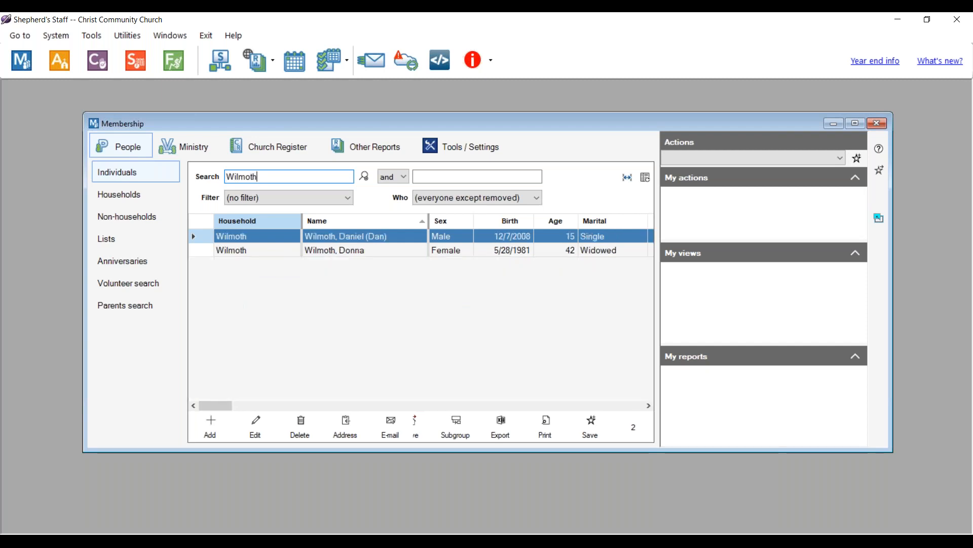
pyautogui.click(258, 427)
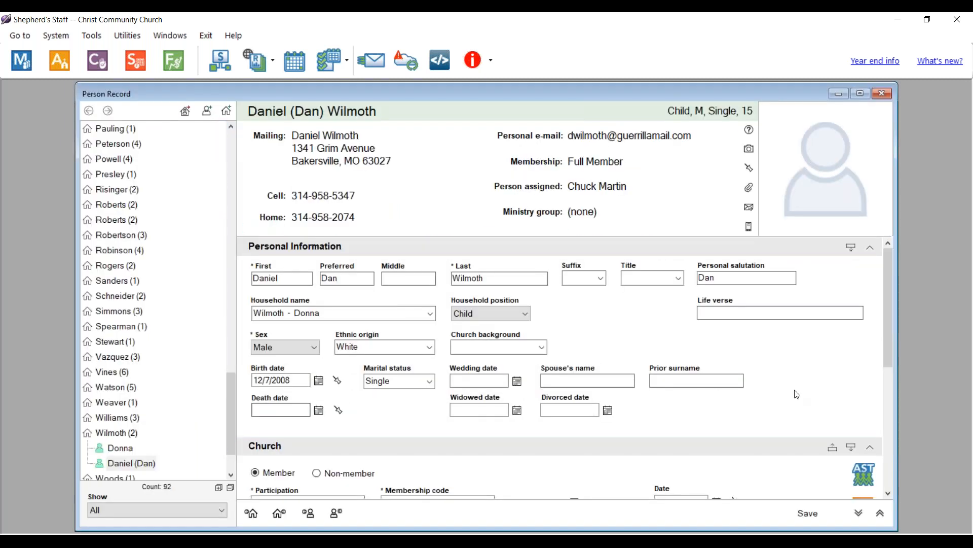
pyautogui.scroll(-4, 797, 394)
pyautogui.scroll(1, 797, 395)
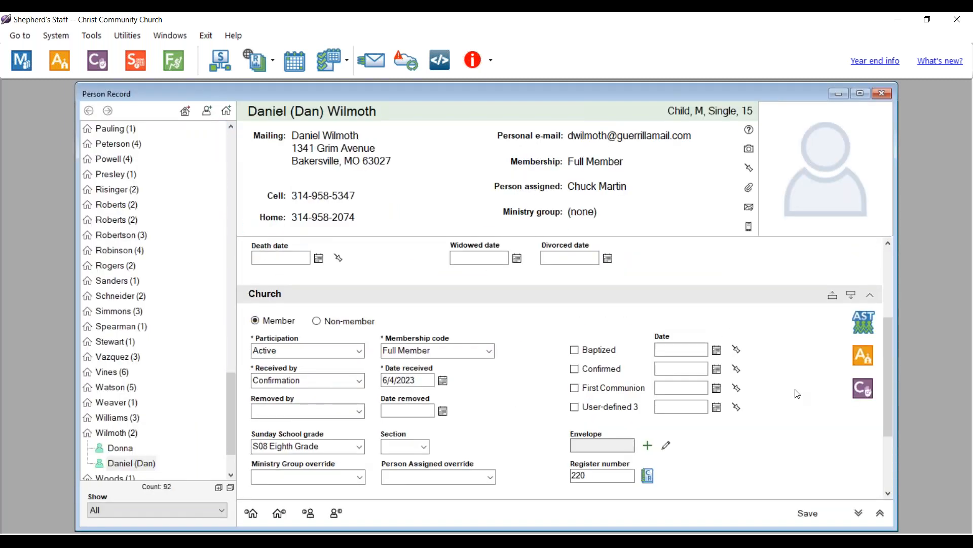
# - Mark the member Baptized on 4/4/2023 and Confirmed on 11/5/2023, save, and close the record
pyautogui.click(575, 350)
pyautogui.click(575, 369)
pyautogui.click(665, 349)
pyautogui.write('4/4/2023')
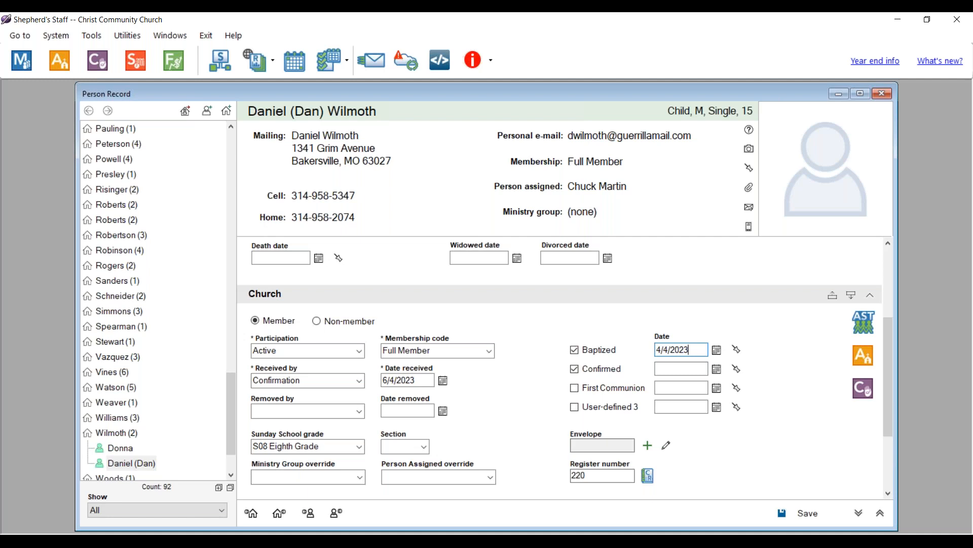
pyautogui.click(676, 369)
pyautogui.click(677, 369)
pyautogui.write('11/5/')
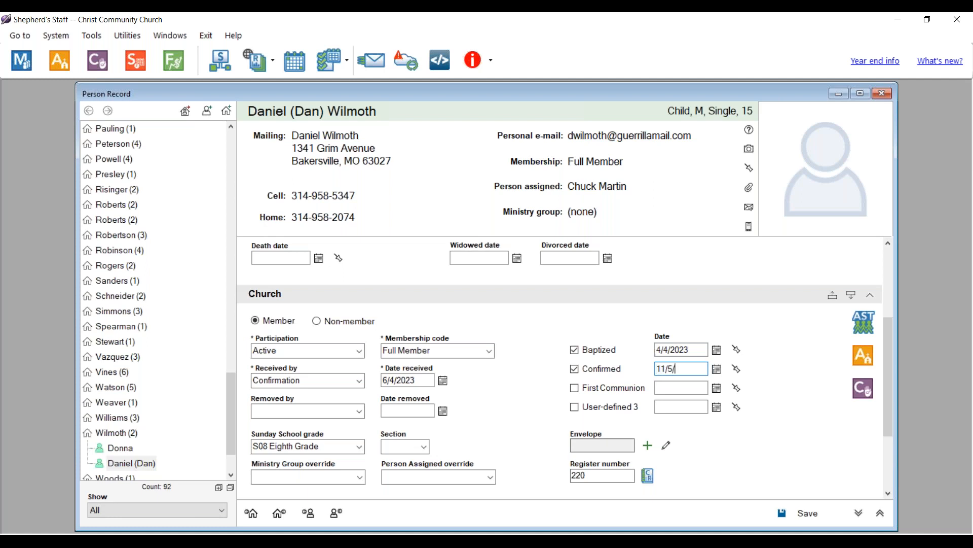
pyautogui.write('2023')
pyautogui.click(801, 515)
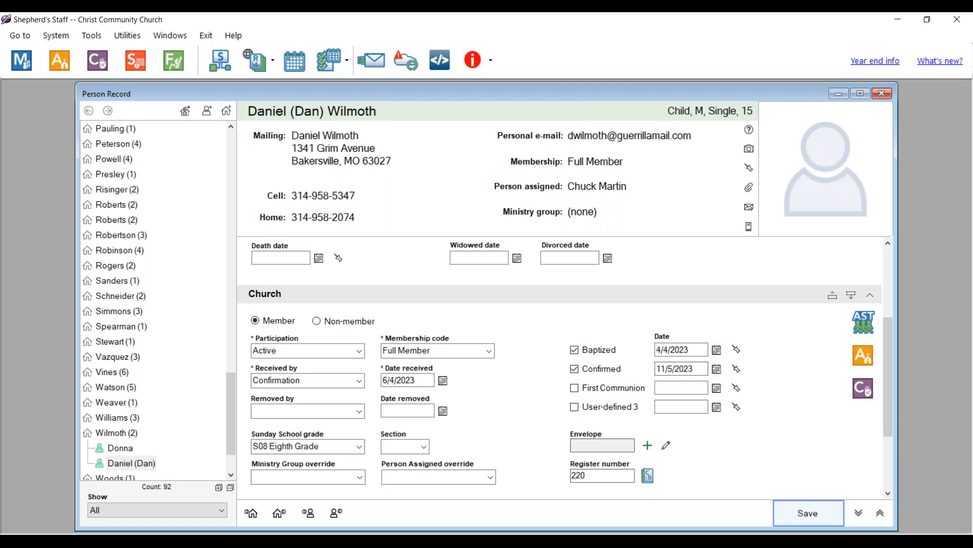
pyautogui.click(881, 95)
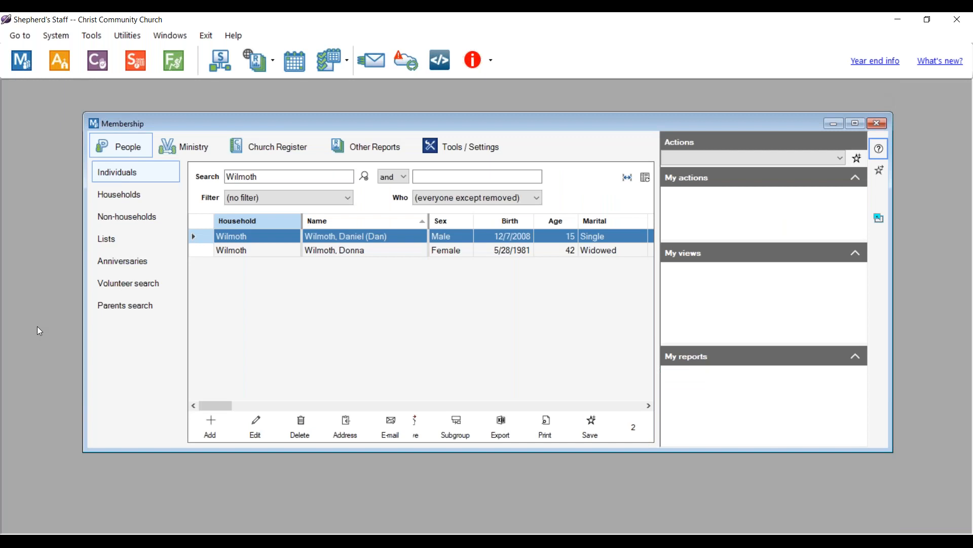
# - Clear the search, find the young man by surname, and open his record for editing
pyautogui.click(364, 177)
pyautogui.click(258, 177)
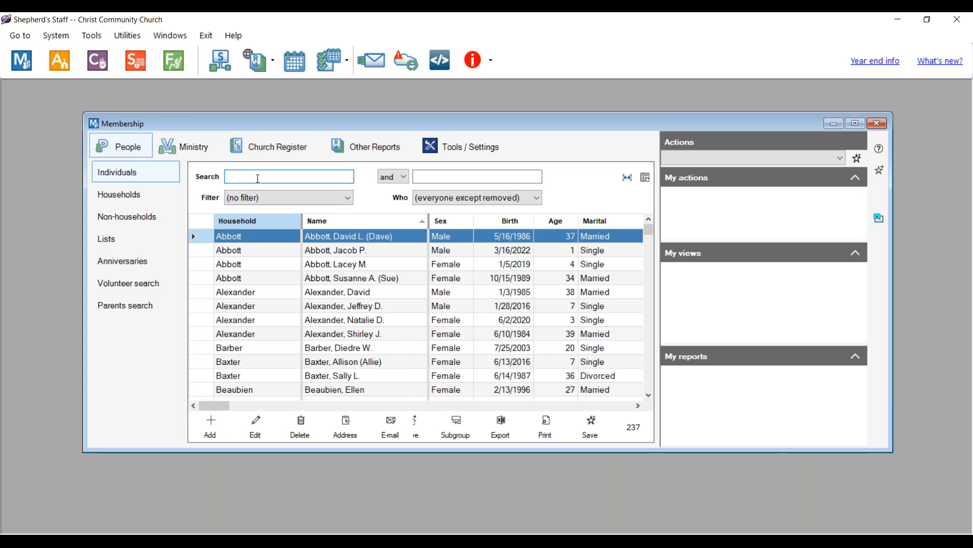
pyautogui.write('Freeman')
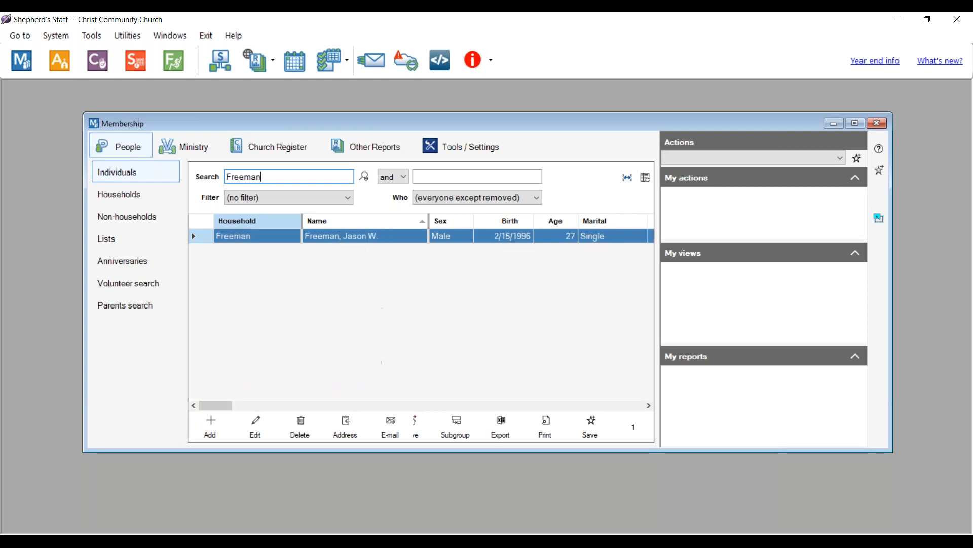
pyautogui.click(255, 426)
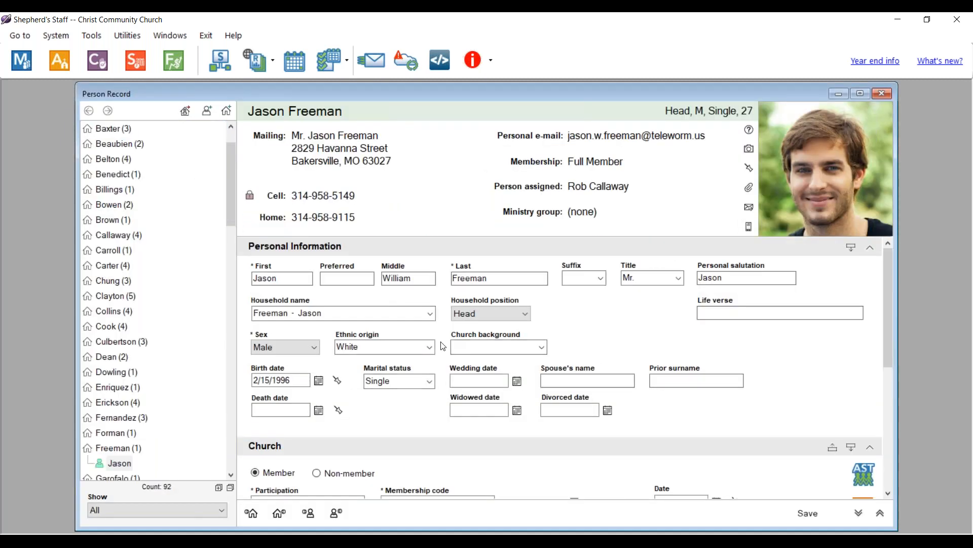
# - Set his marital status to Married with wedding date 11/1/2023 and enter his spouse's first name
pyautogui.click(420, 384)
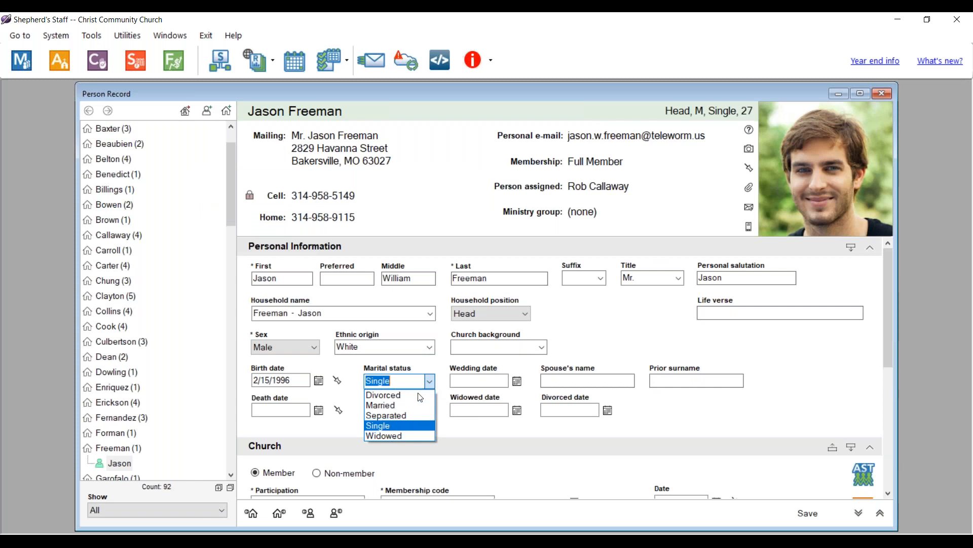
pyautogui.click(406, 406)
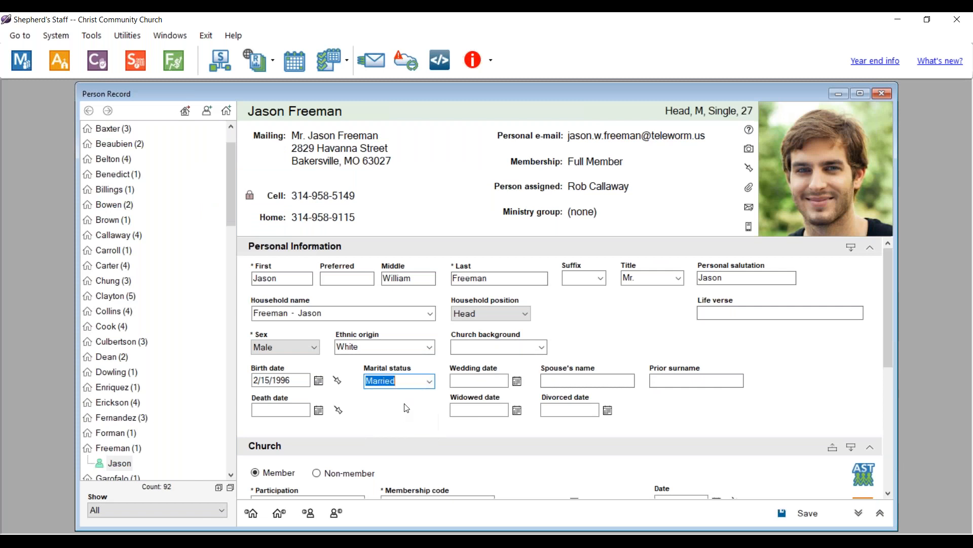
pyautogui.click(465, 382)
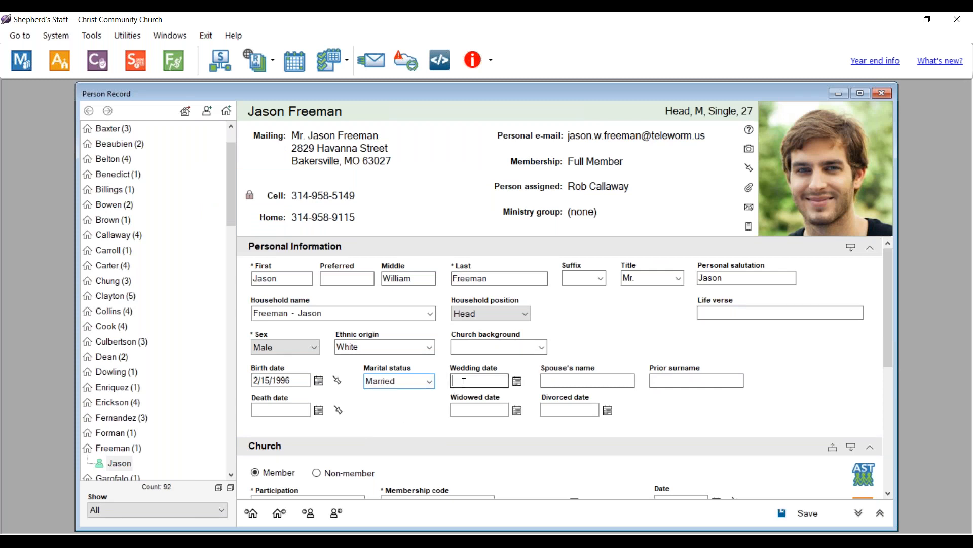
pyautogui.click(517, 381)
pyautogui.click(463, 422)
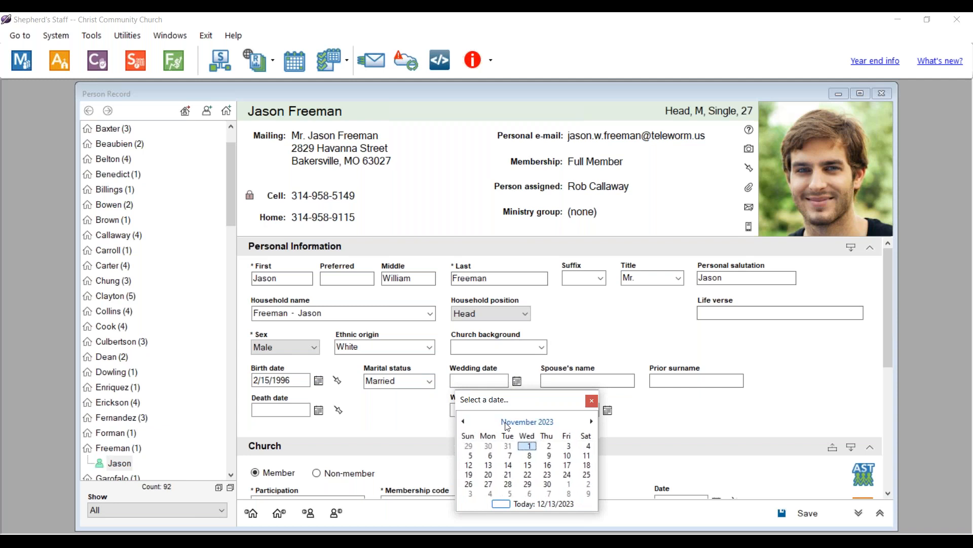
pyautogui.click(532, 449)
pyautogui.doubleClick(501, 381)
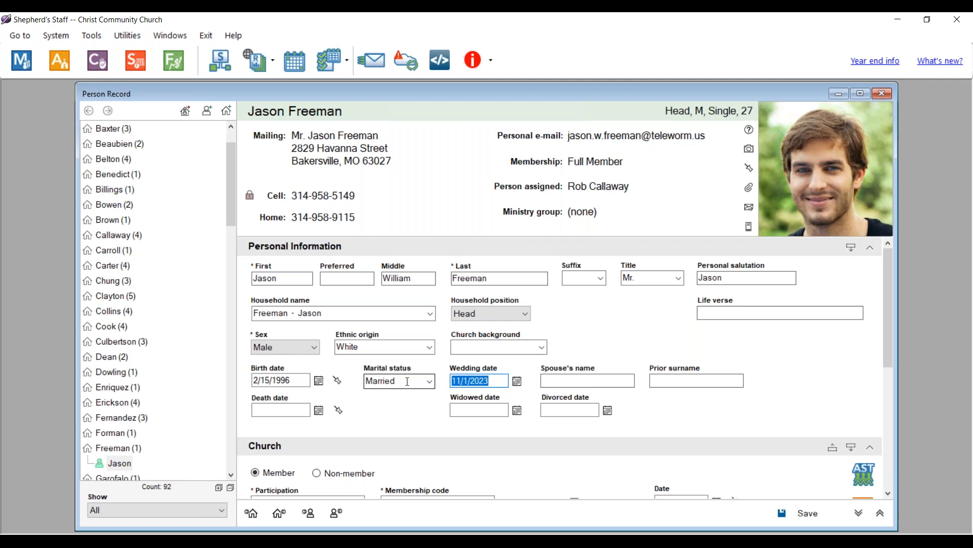
pyautogui.click(579, 385)
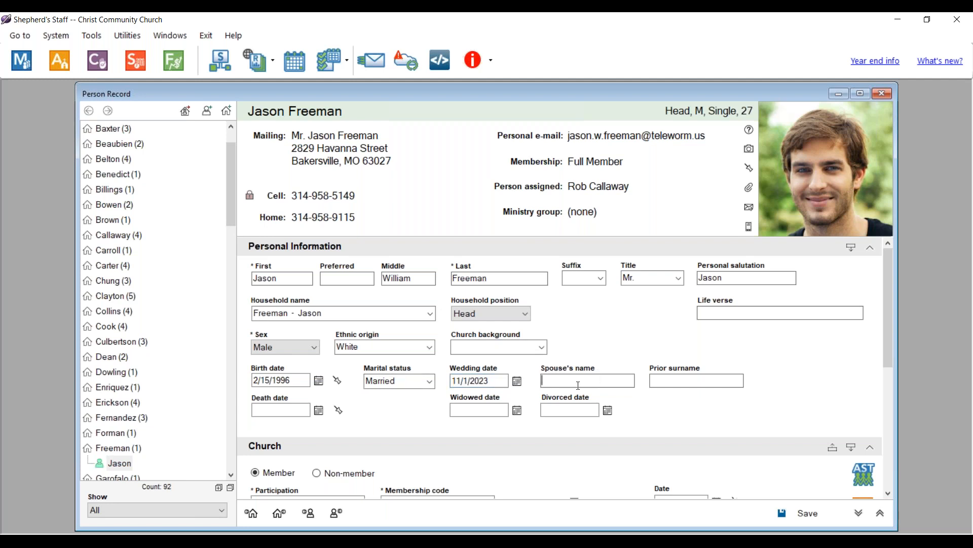
# - Save the husband's marriage details and bring up his spouse's personal record
pyautogui.click(799, 513)
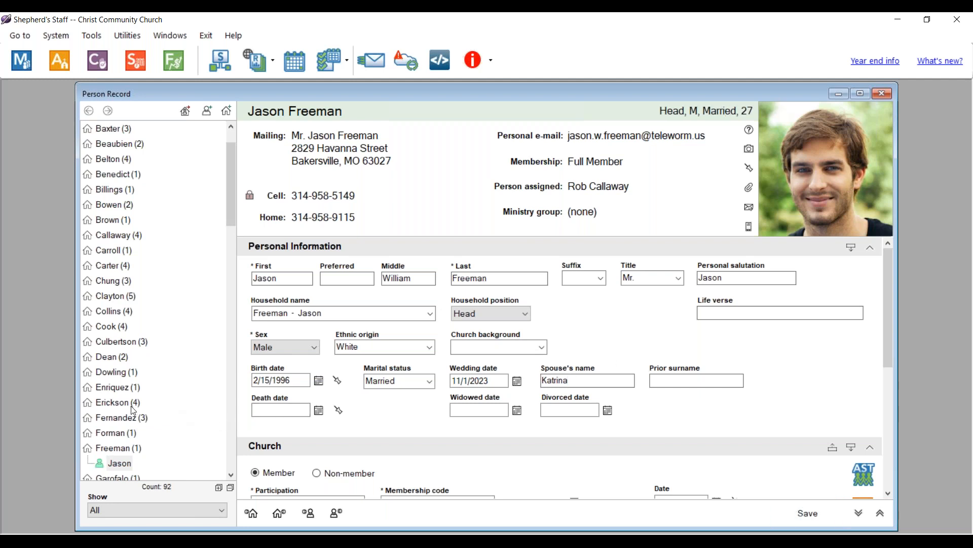
pyautogui.scroll(-6, 133, 410)
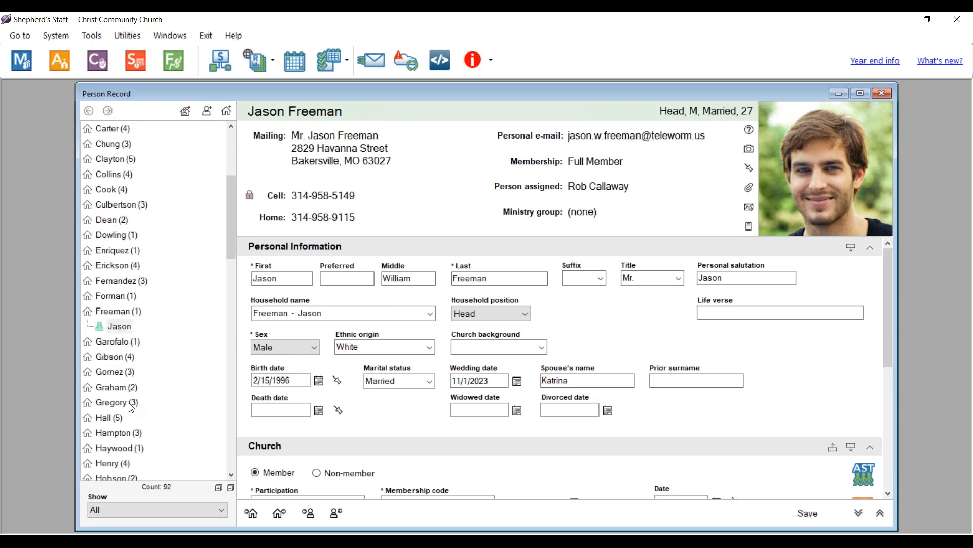
pyautogui.scroll(-3, 132, 407)
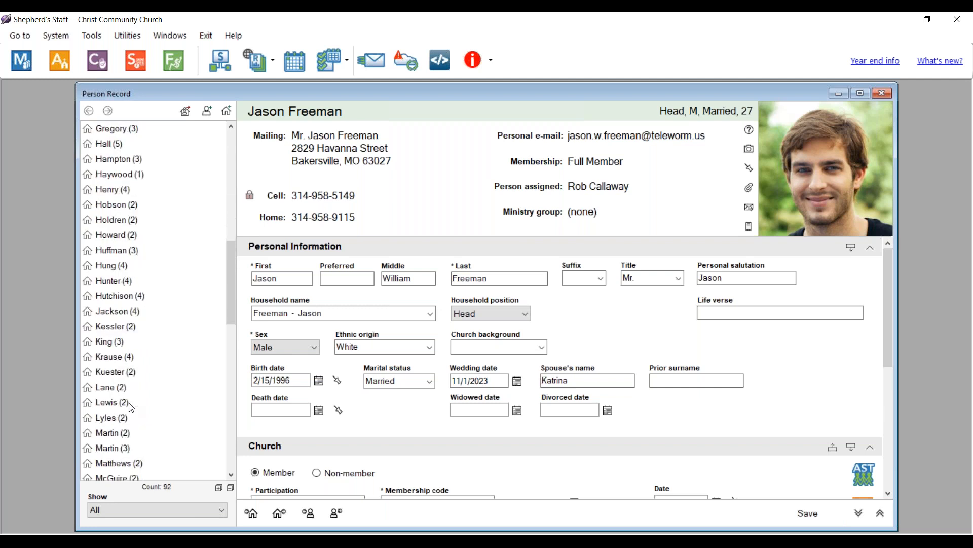
pyautogui.scroll(-6, 131, 407)
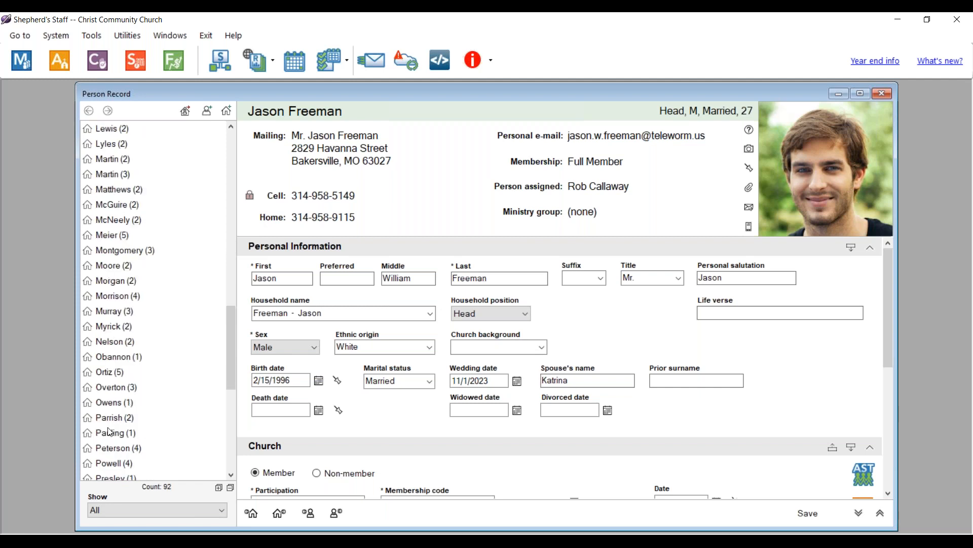
pyautogui.click(114, 361)
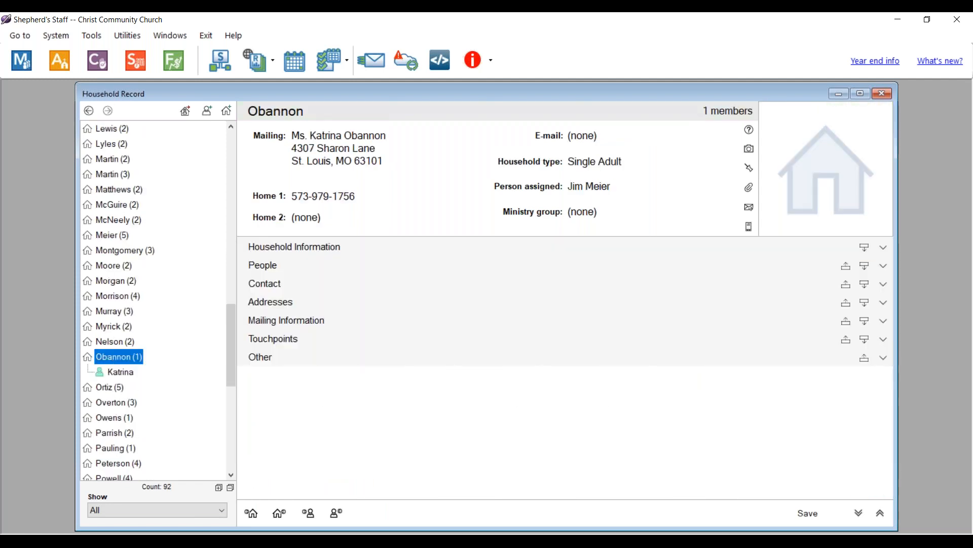
pyautogui.click(117, 376)
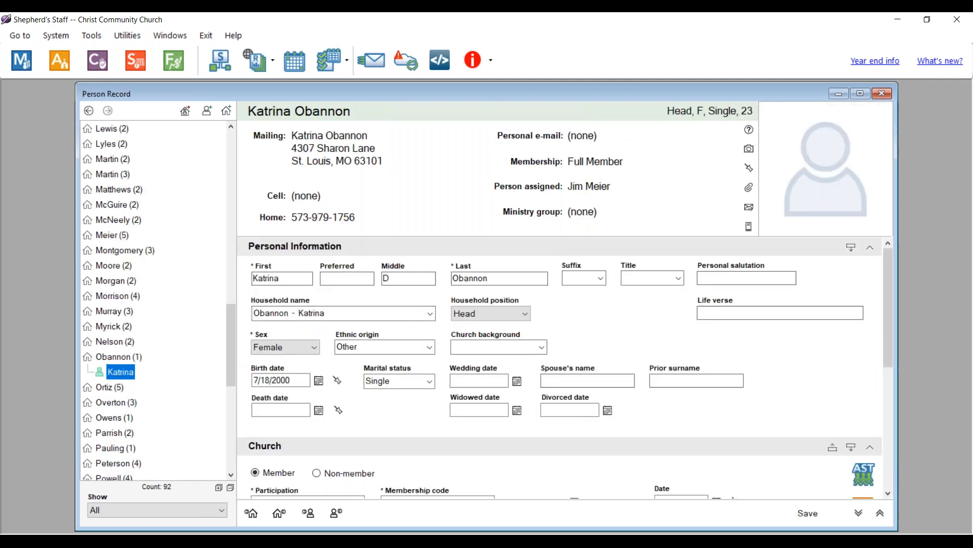
# - Set her status to Married, wedding date 11/1/2023, and enter her spouse's first name
pyautogui.click(395, 382)
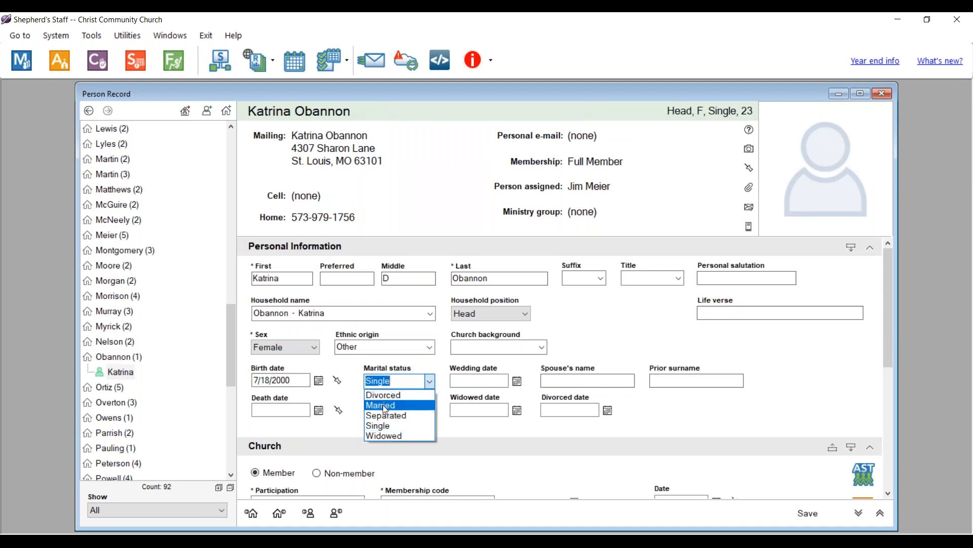
pyautogui.click(384, 405)
pyautogui.click(478, 381)
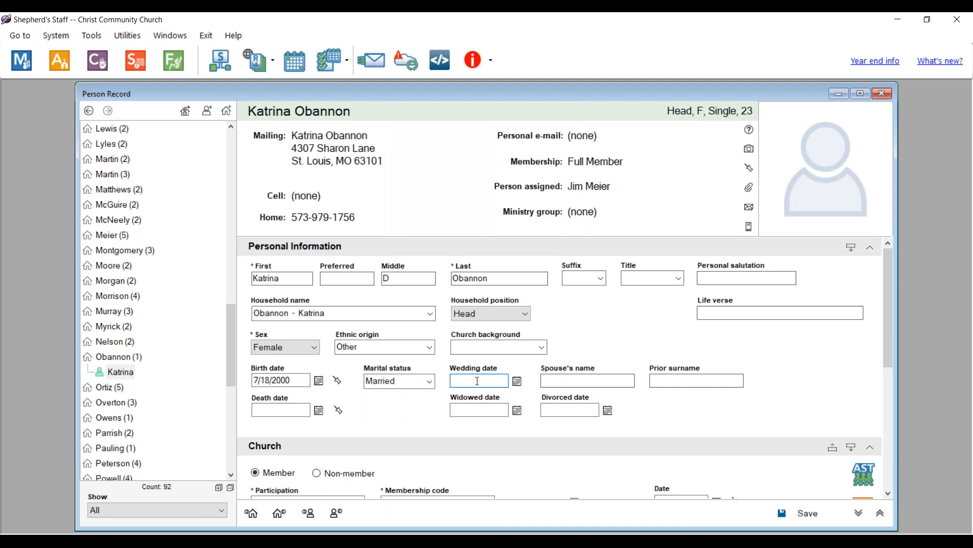
pyautogui.write('11/1/2023')
pyautogui.press('Tab')
# - Record her maiden name as prior surname, change her last name to her husband's surname, and save
pyautogui.click(679, 380)
pyautogui.moveTo(487, 279); pyautogui.dragTo(405, 283)
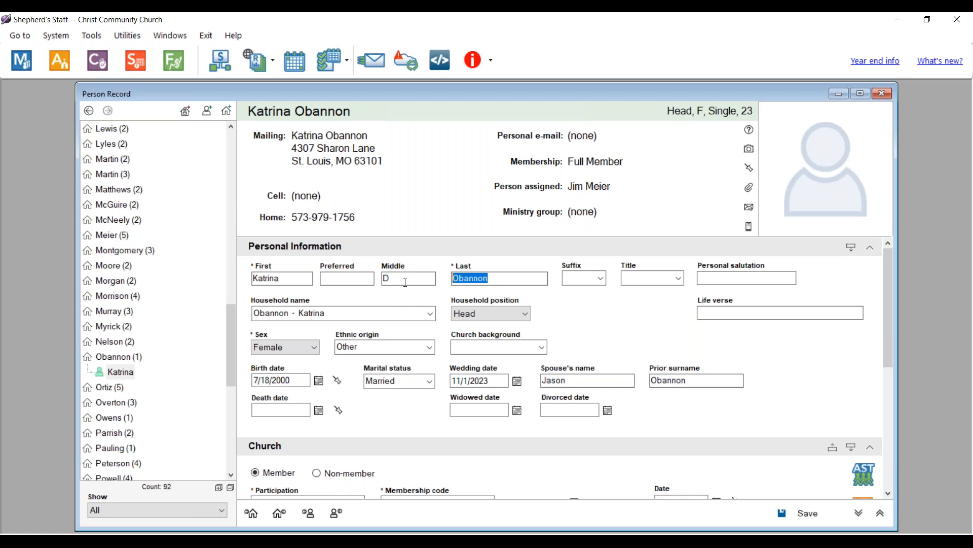
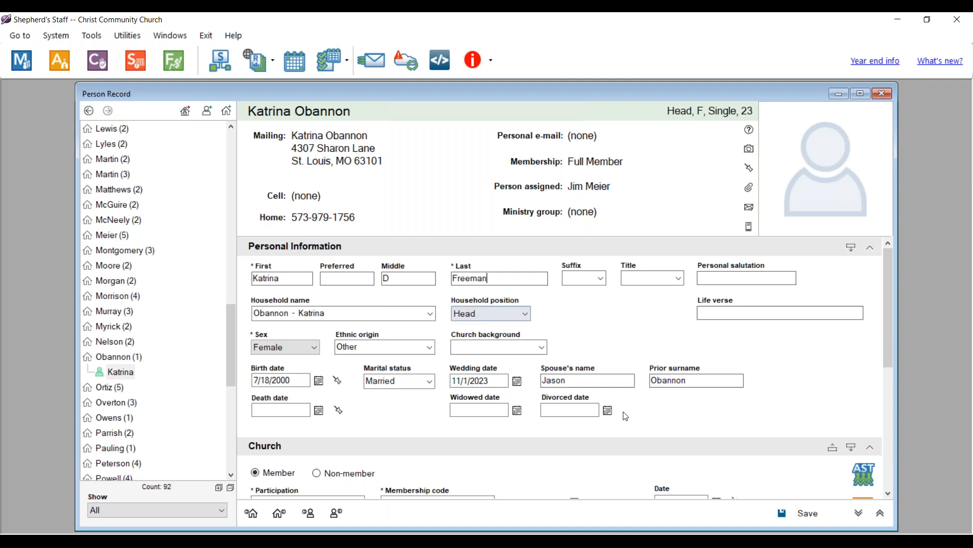
pyautogui.click(796, 515)
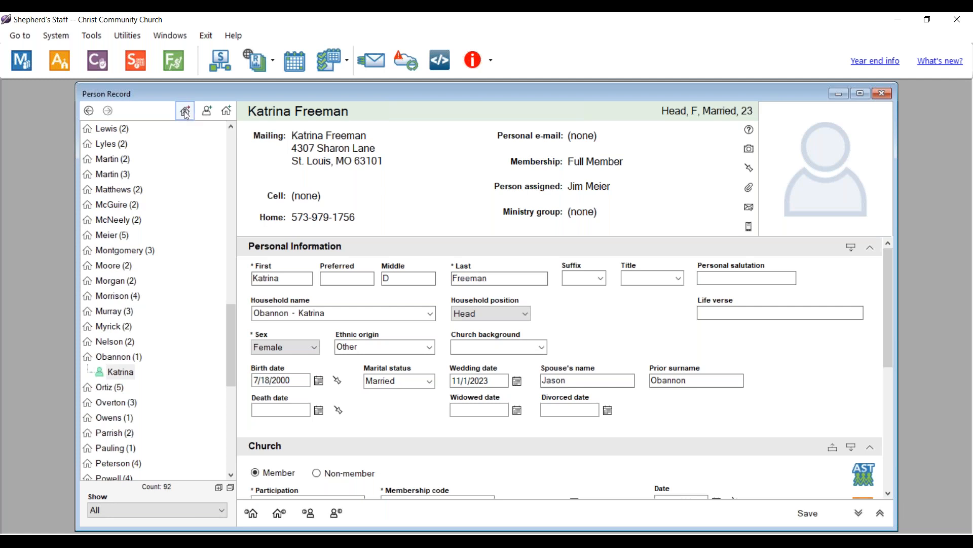
# - Move the bride into her husband's household with position Spouse, confirming deletion of her old household
pyautogui.click(185, 111)
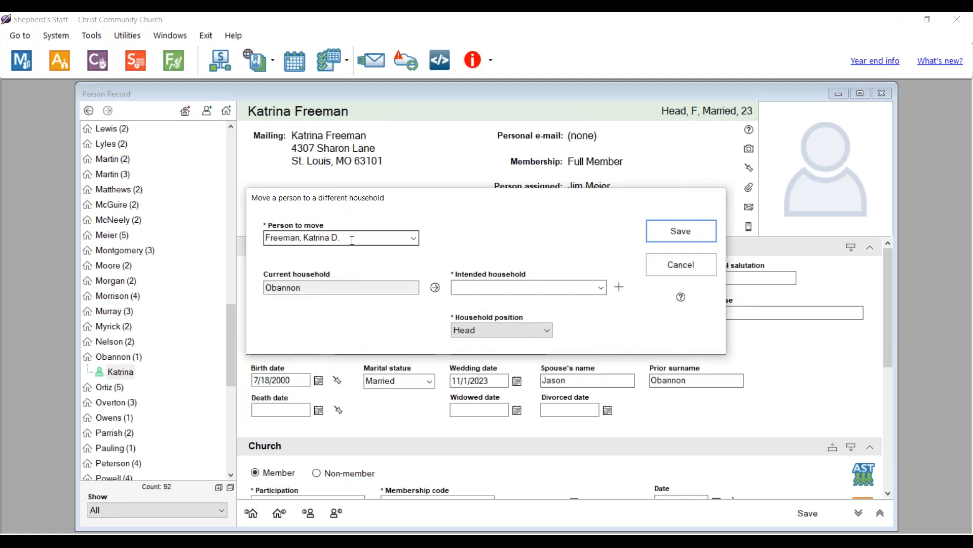
pyautogui.click(494, 293)
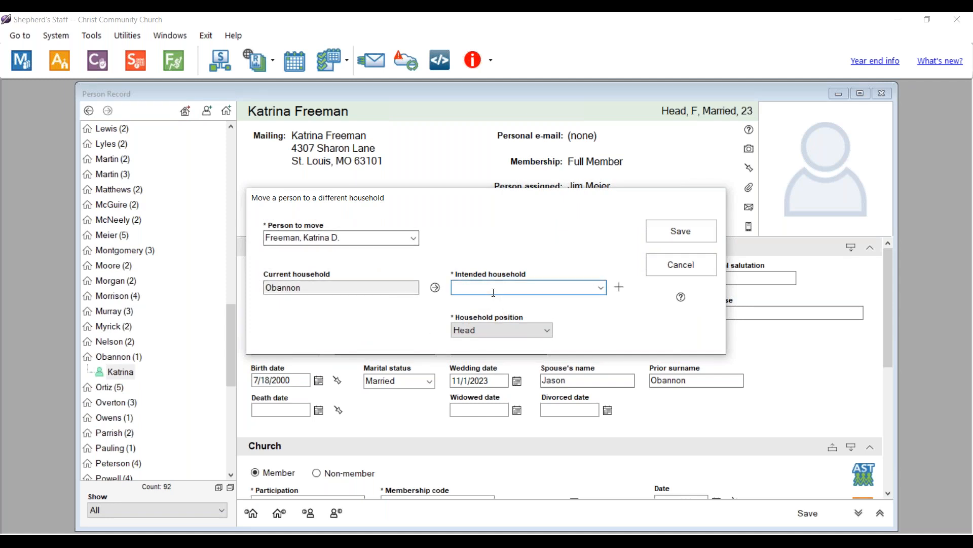
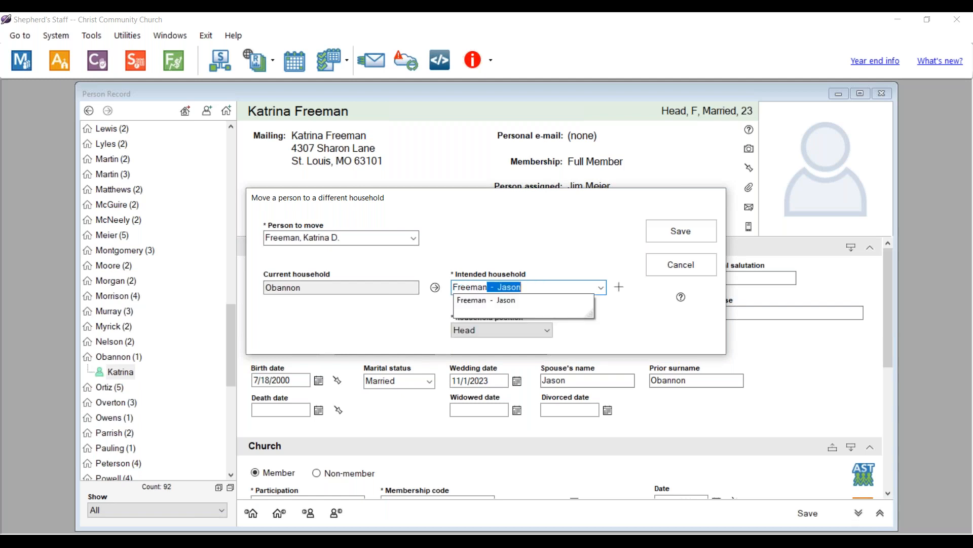
pyautogui.click(490, 302)
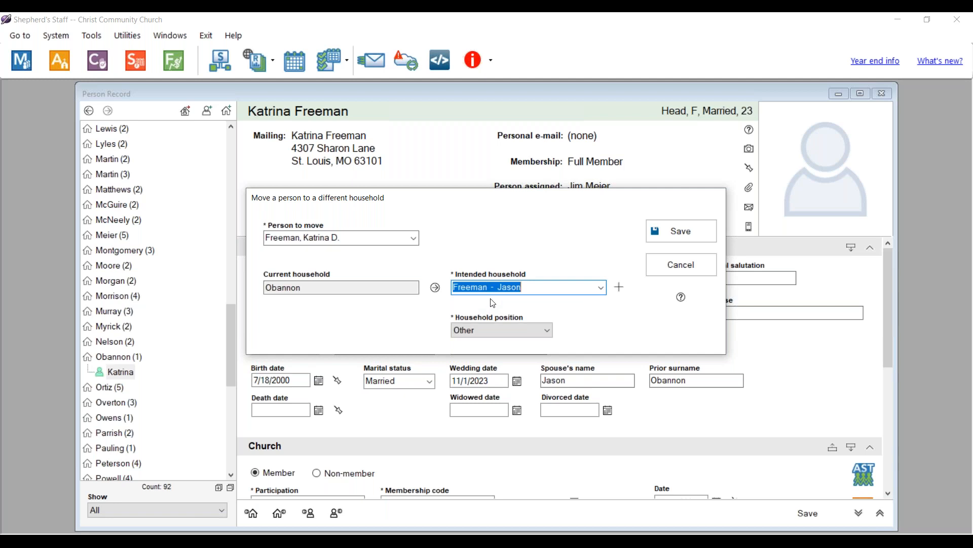
pyautogui.click(545, 333)
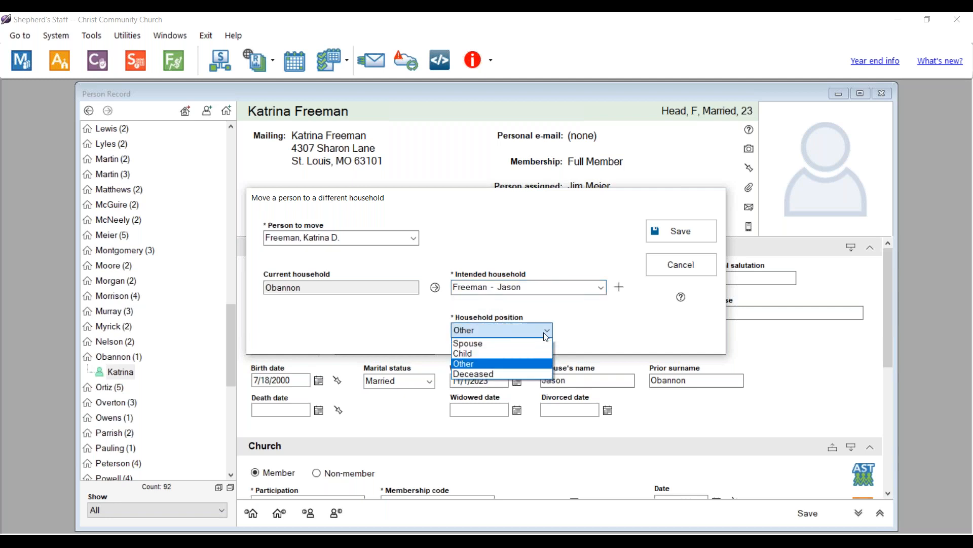
pyautogui.click(478, 343)
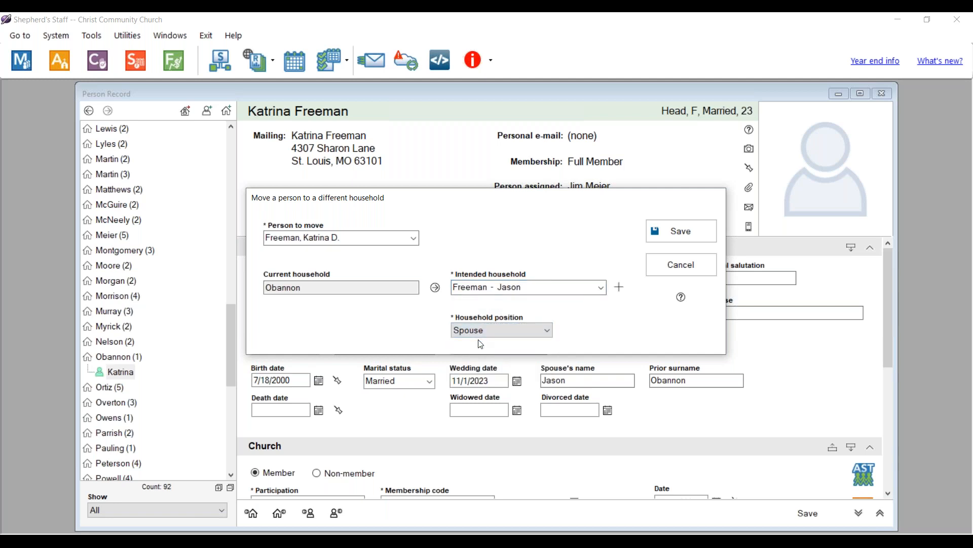
pyautogui.click(680, 232)
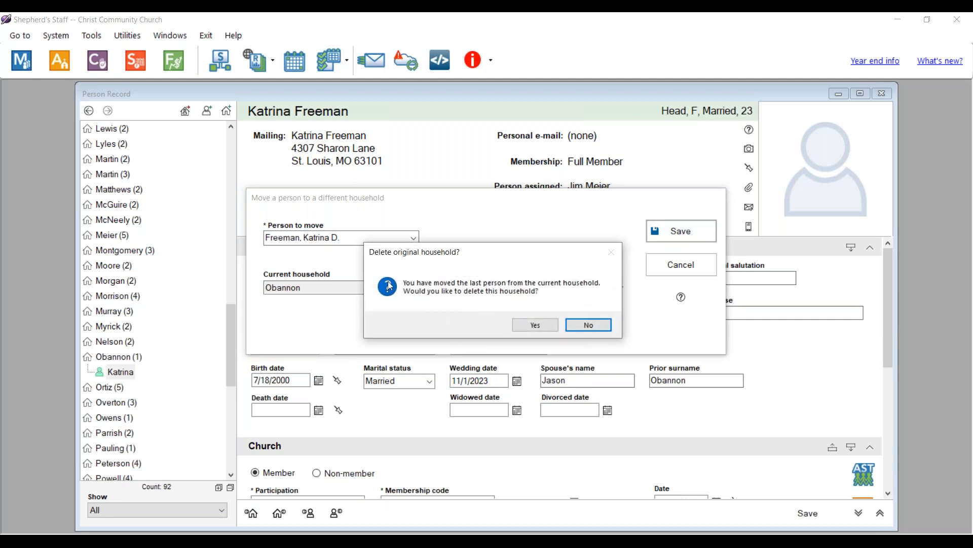
pyautogui.click(535, 325)
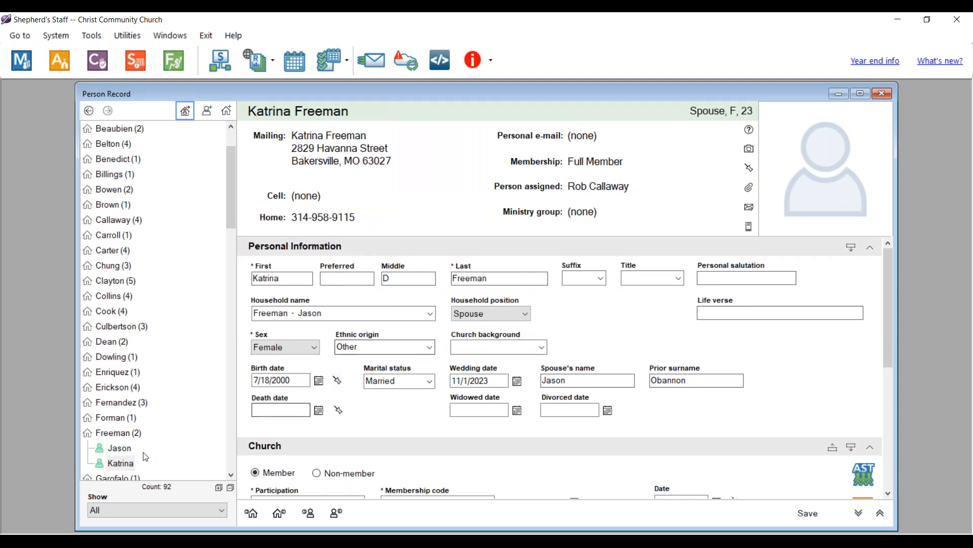
# - Change the household's Label name style 1 to 'Mr. & Mrs.' plus the surname and save
pyautogui.click(120, 431)
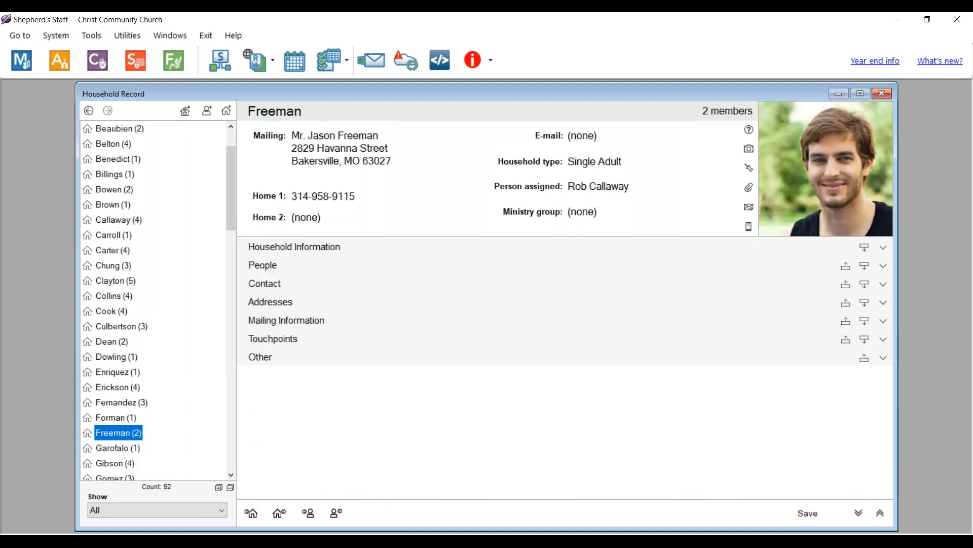
pyautogui.click(289, 324)
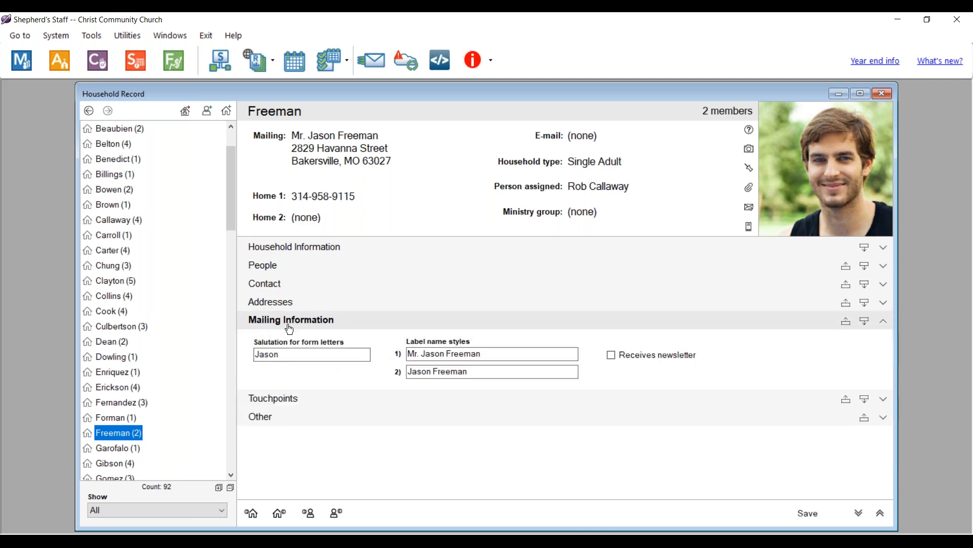
pyautogui.click(445, 353)
pyautogui.press('BackSpace')
pyautogui.press('BackSpace')
pyautogui.press('BackSpace')
pyautogui.press('BackSpace')
pyautogui.press('BackSpace')
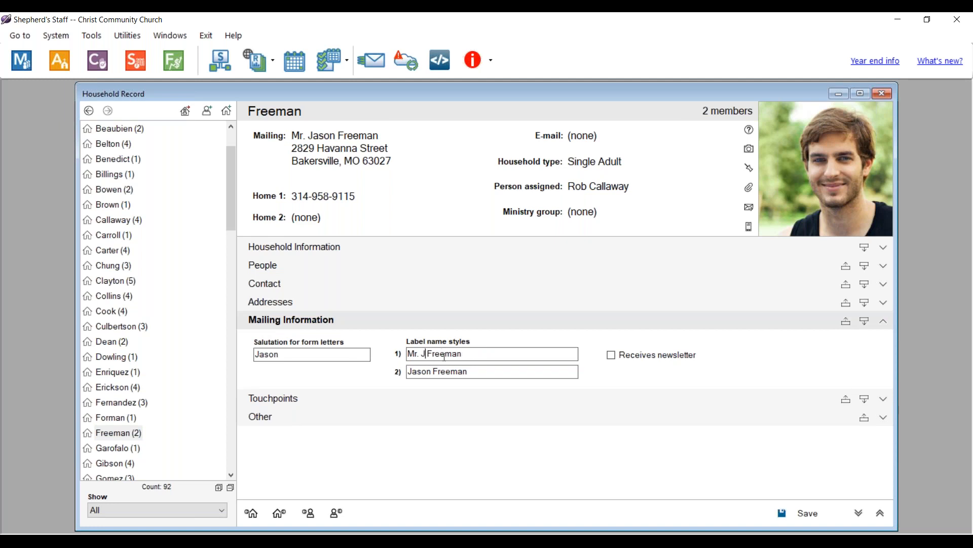
pyautogui.write('& Mrs')
pyautogui.write('.')
pyautogui.click(808, 516)
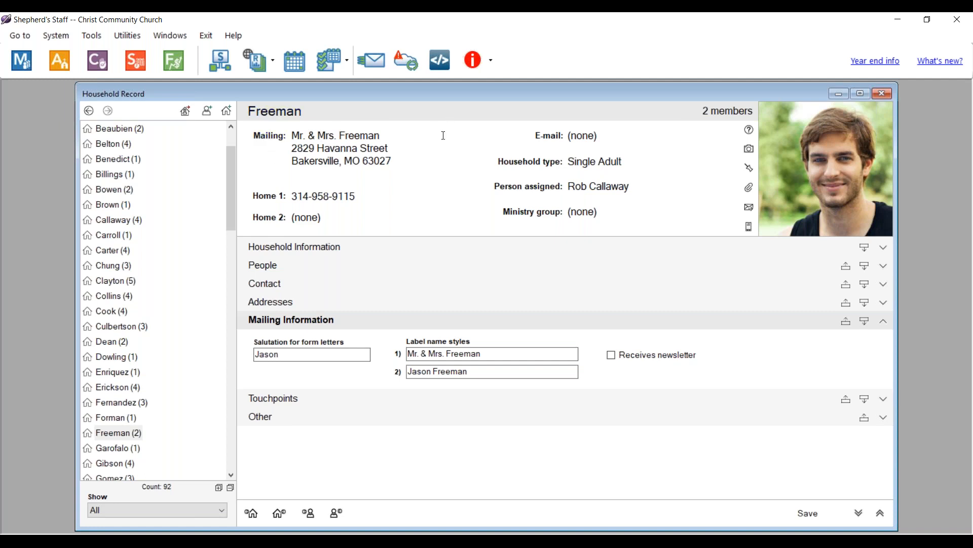
# - Close the household record, search the next family by surname, and open the husband's person record
pyautogui.click(883, 93)
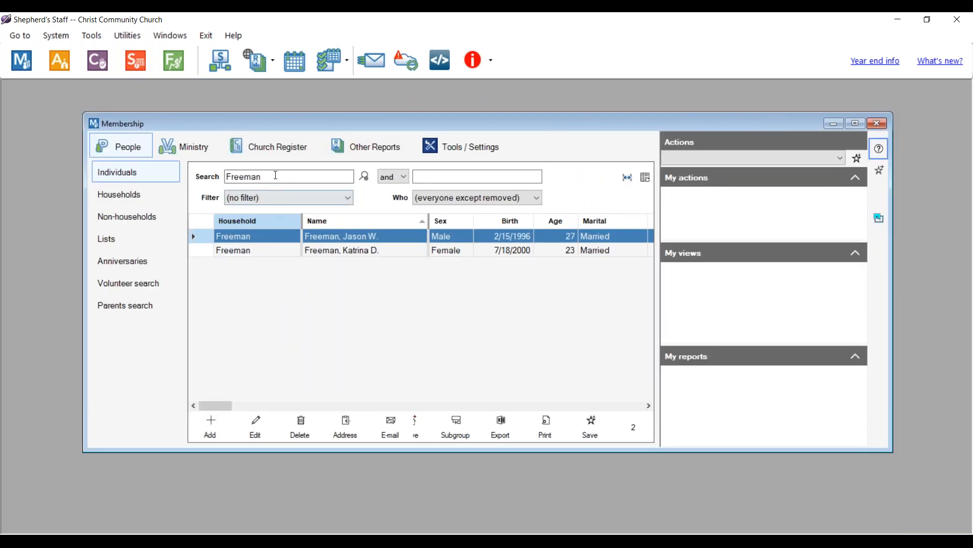
pyautogui.moveTo(269, 176); pyautogui.dragTo(213, 186)
pyautogui.press('BackSpace')
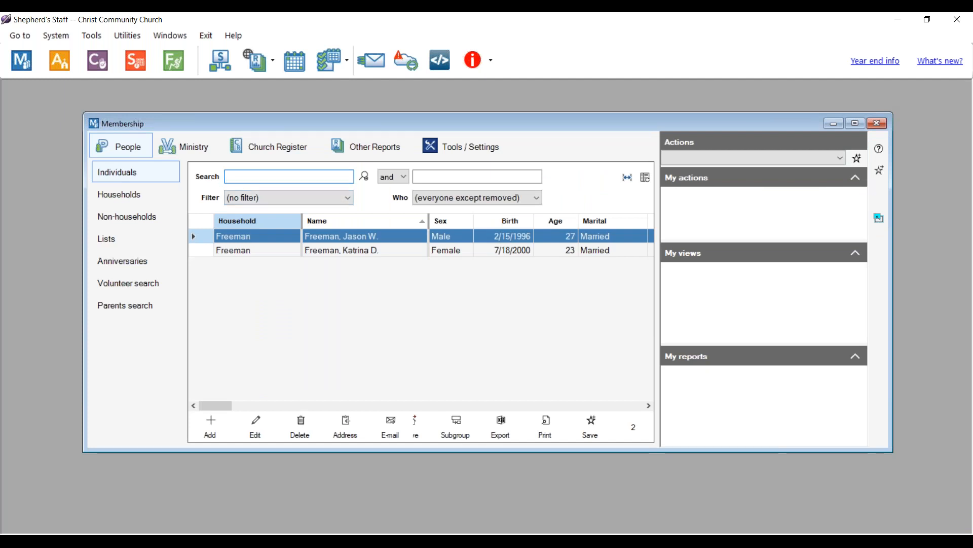
pyautogui.write('Vines')
pyautogui.press('Return')
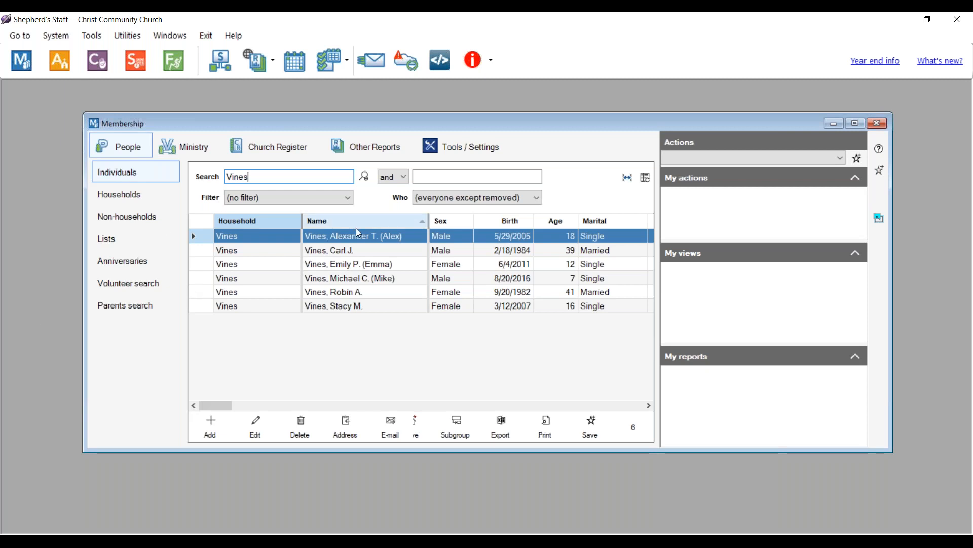
pyautogui.click(327, 255)
pyautogui.doubleClick(327, 254)
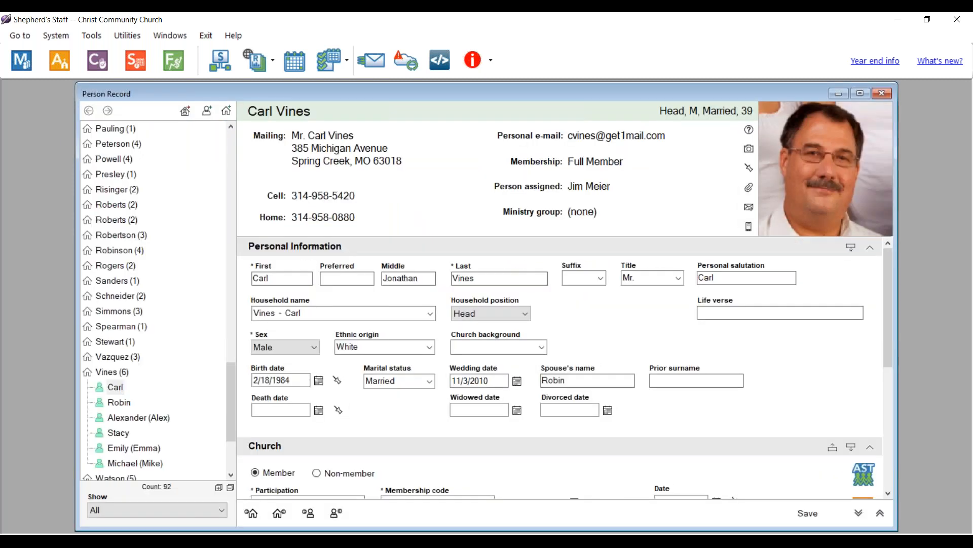
# - Enter a divorced date of 11/1/2023 for the husband, then switch to his wife's record
pyautogui.click(574, 411)
pyautogui.click(574, 408)
pyautogui.write('11/1/2023')
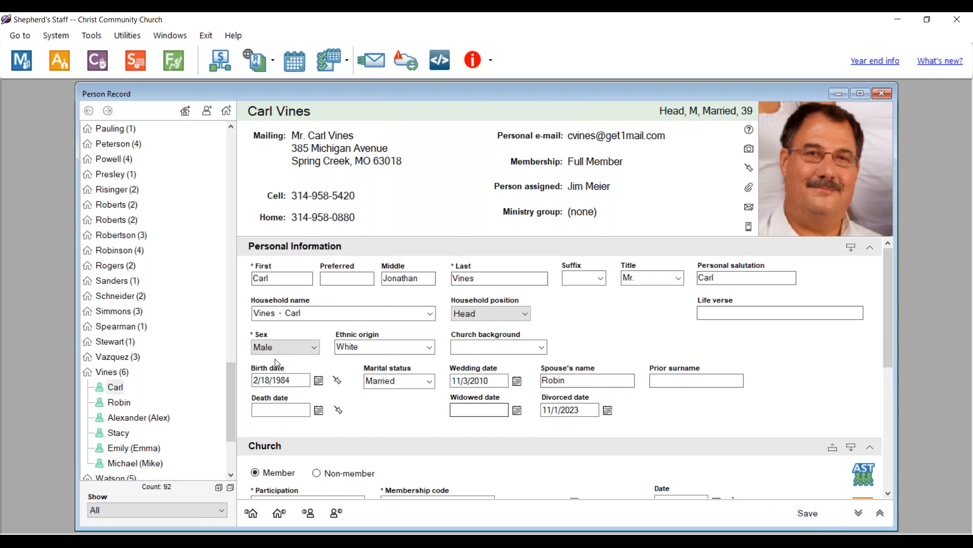
pyautogui.click(120, 402)
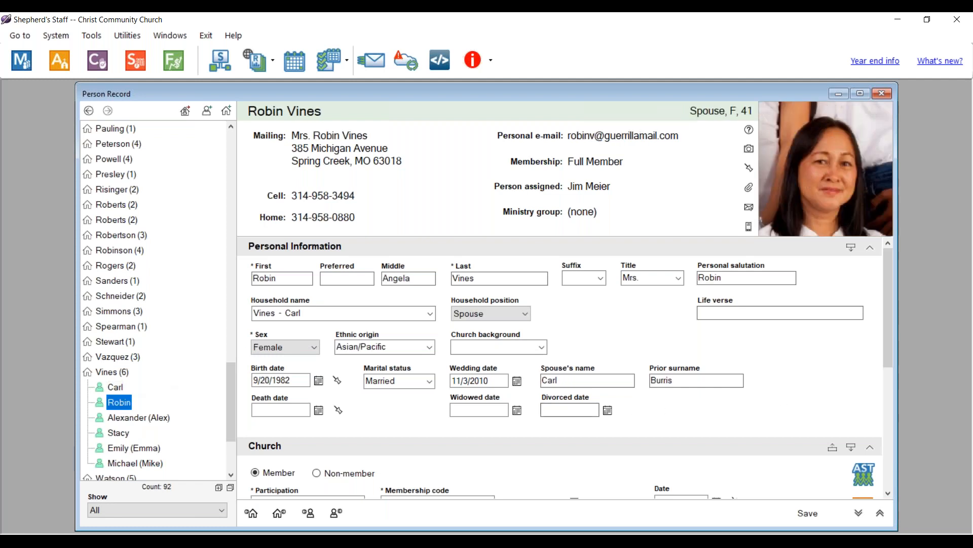
# - Give the wife divorced date 11/1/2023 and marital status Divorced, and save
pyautogui.click(565, 409)
pyautogui.write('11/1/2023')
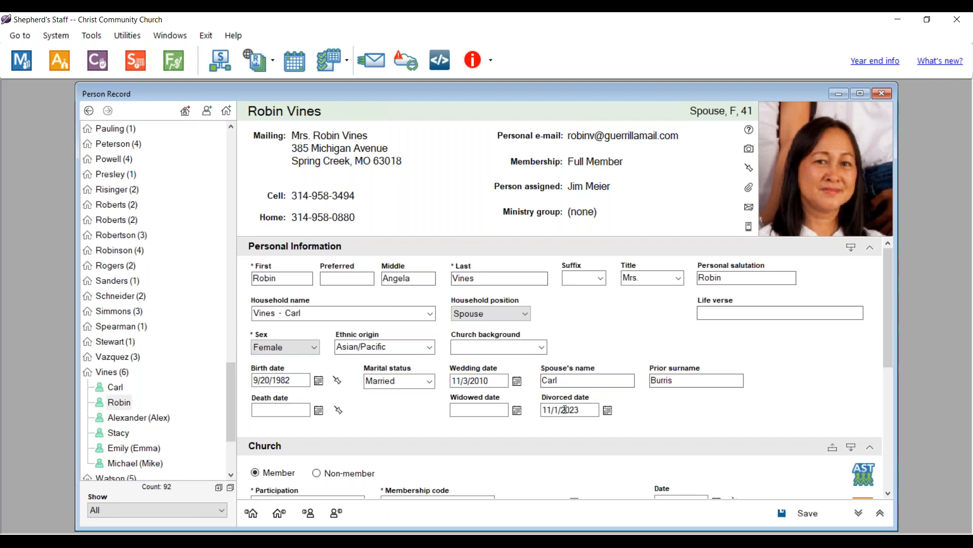
pyautogui.click(429, 381)
pyautogui.click(401, 395)
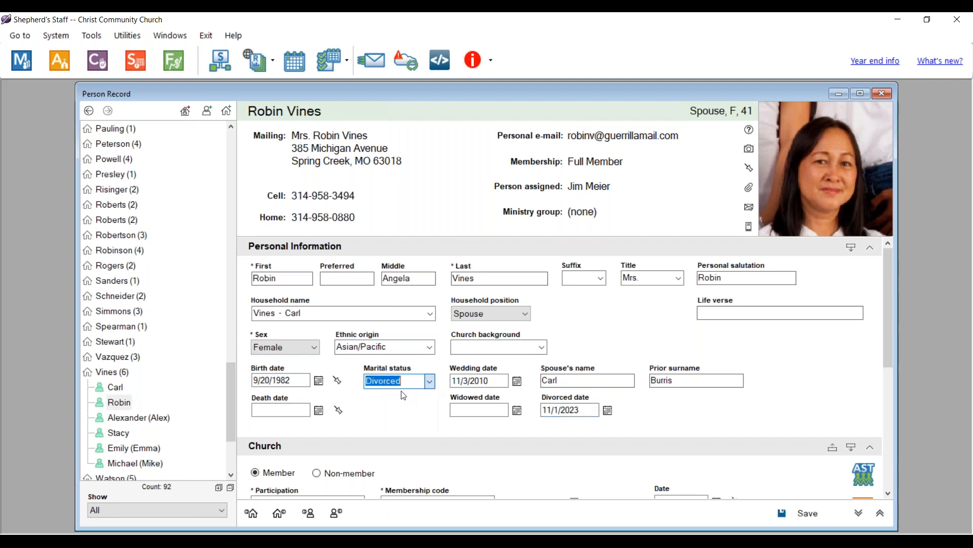
pyautogui.click(809, 516)
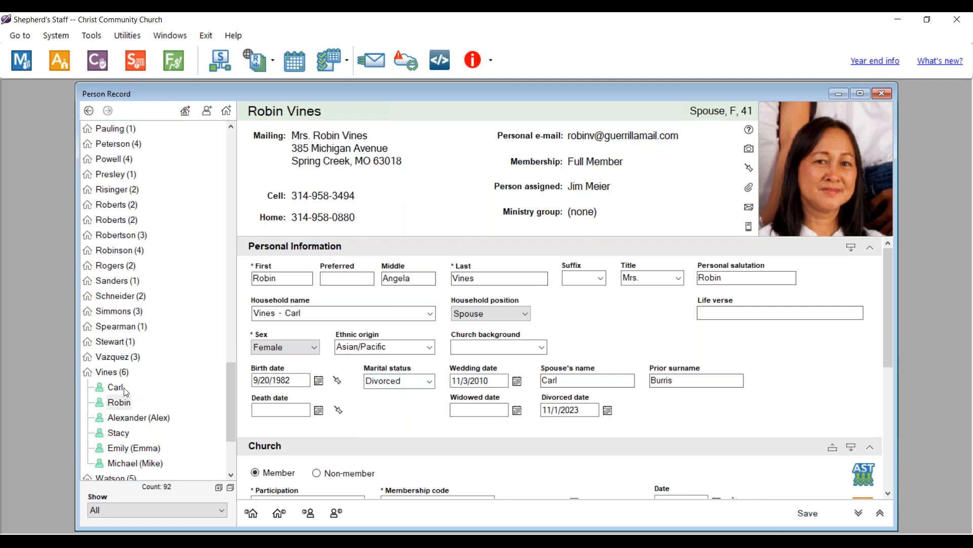
# - Set the husband's marital status to Divorced and save
pyautogui.click(124, 389)
pyautogui.click(398, 381)
pyautogui.click(396, 399)
pyautogui.click(820, 515)
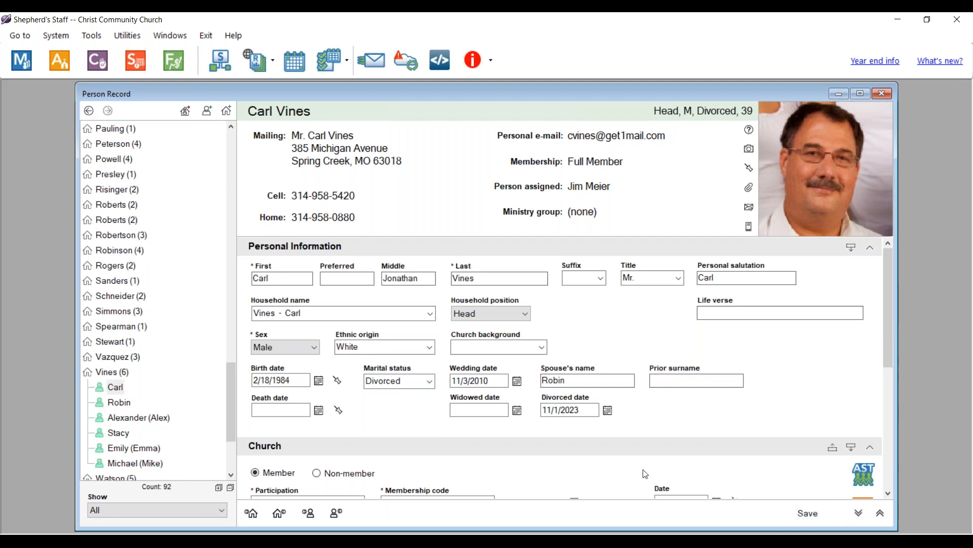
# - Restore the wife's maiden name as her last name, clear the prior surname, and save
pyautogui.click(117, 402)
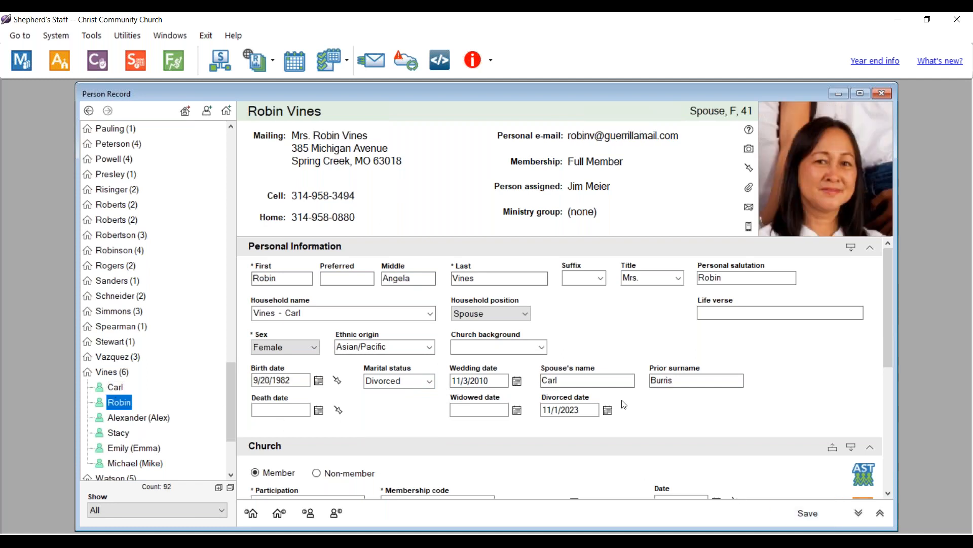
pyautogui.doubleClick(681, 380)
pyautogui.hotkey('ctrl', 'c')
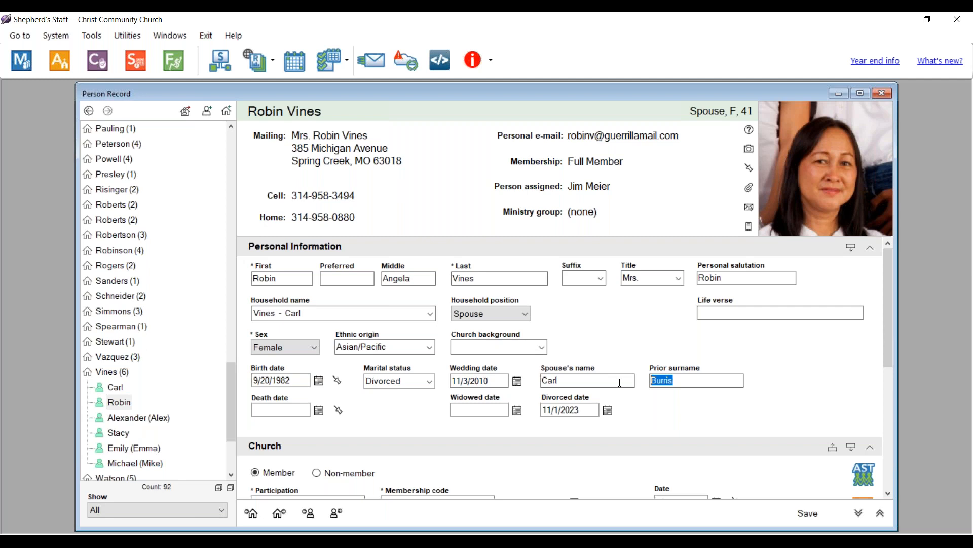
pyautogui.moveTo(475, 277); pyautogui.dragTo(443, 286)
pyautogui.hotkey('ctrl', 'v')
pyautogui.moveTo(673, 380); pyautogui.dragTo(646, 385)
pyautogui.press('Delete')
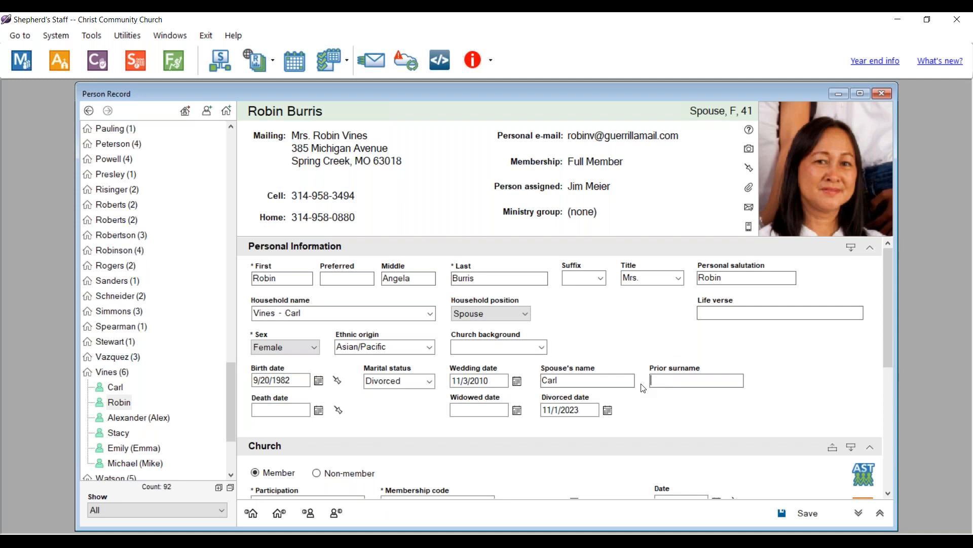
pyautogui.click(805, 515)
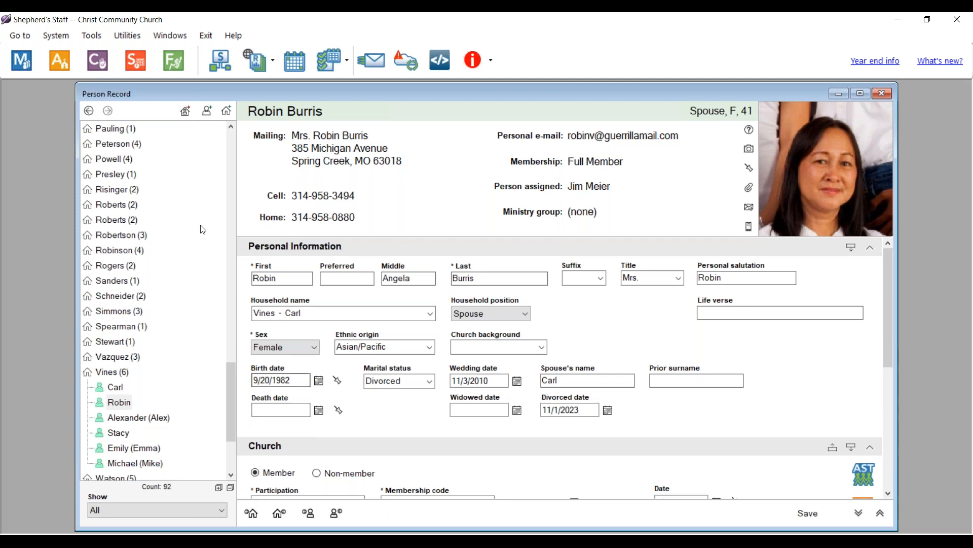
# - Create a new address-unknown household under the wife's maiden surname
pyautogui.click(186, 111)
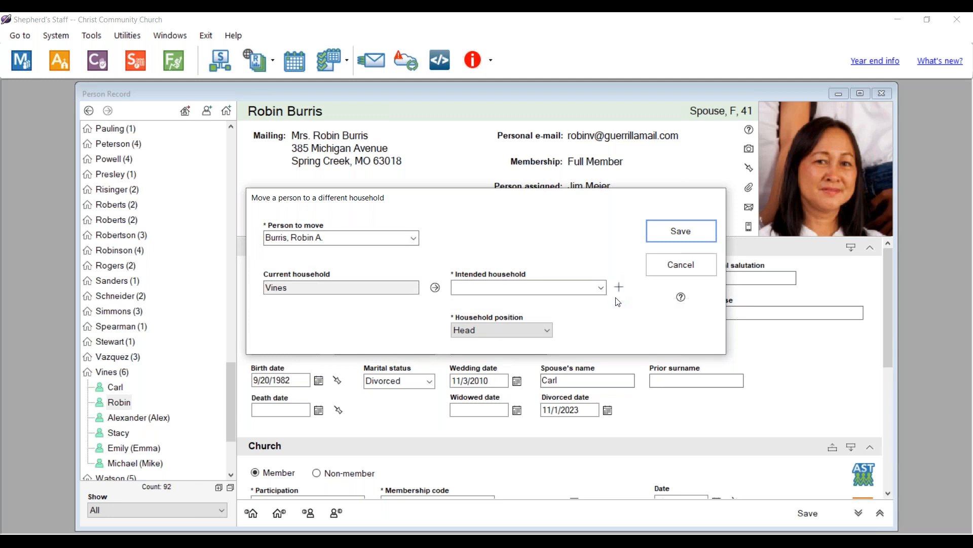
pyautogui.click(619, 288)
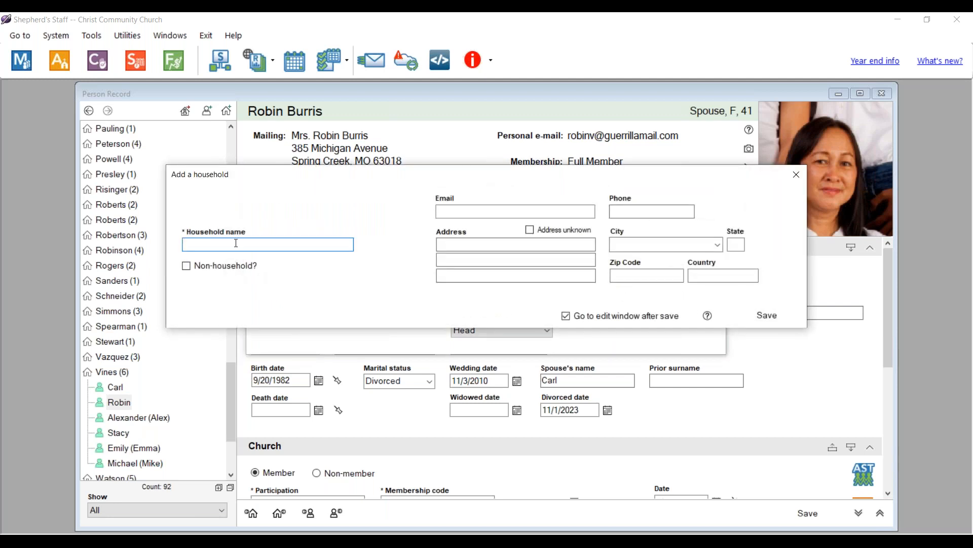
pyautogui.write('Burris')
pyautogui.click(532, 231)
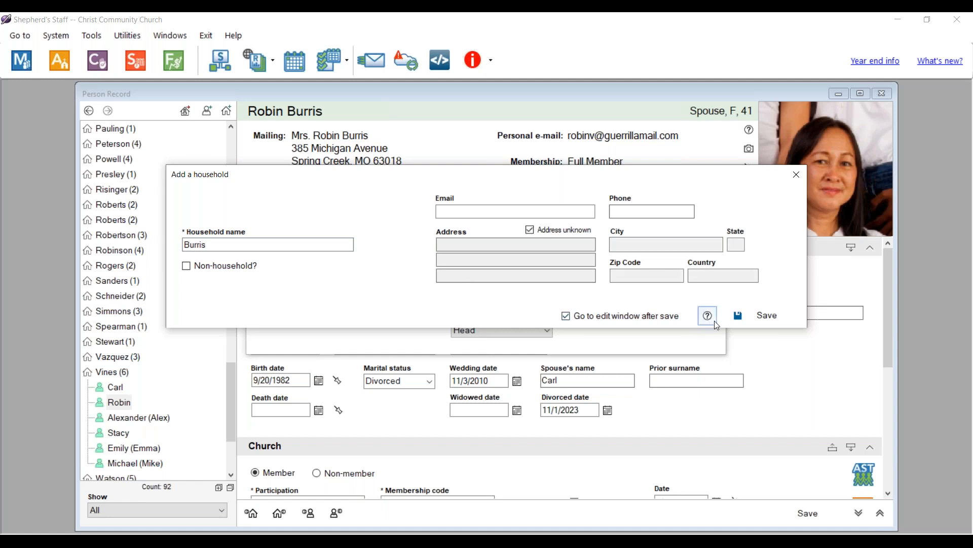
pyautogui.click(749, 316)
# - Attempt to move her in as Head, then cancel after the shared-envelope warning
pyautogui.click(523, 330)
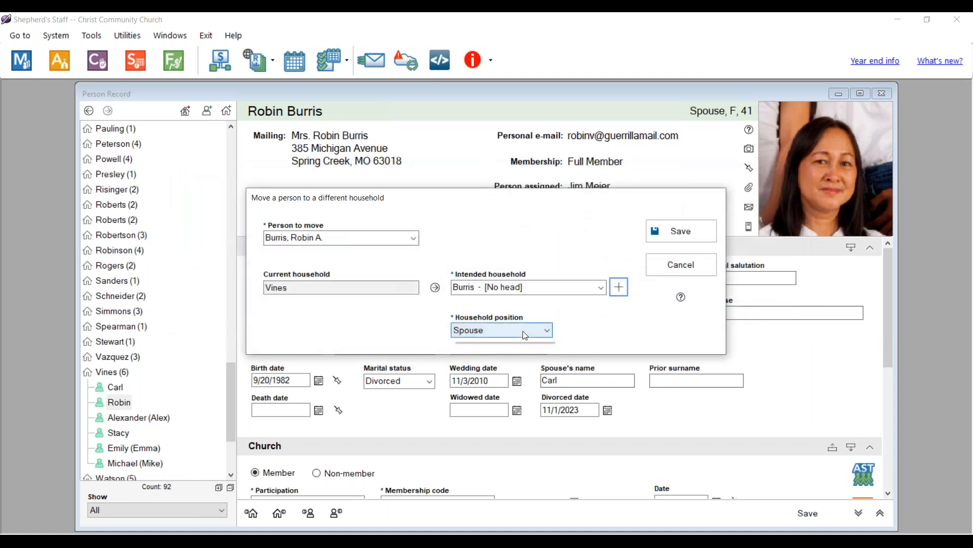
pyautogui.click(482, 345)
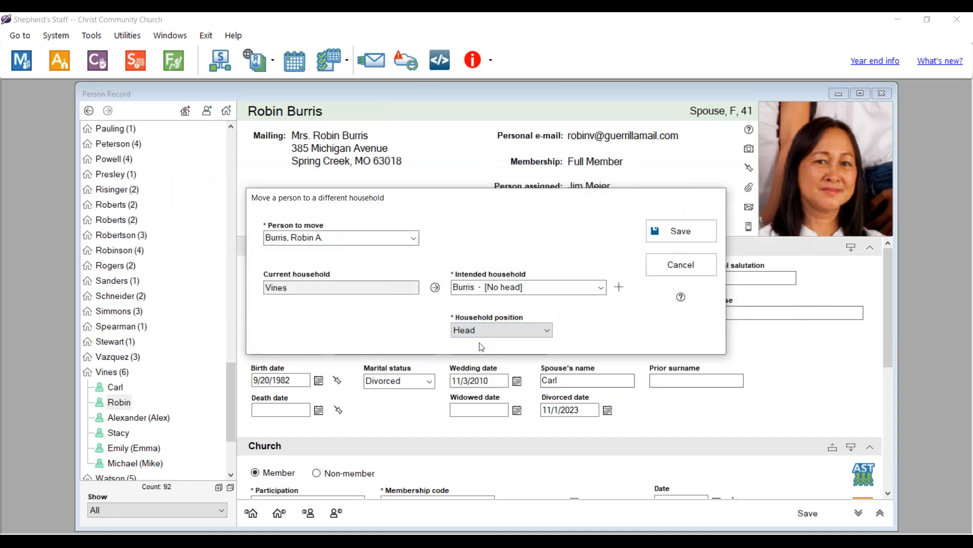
pyautogui.click(685, 234)
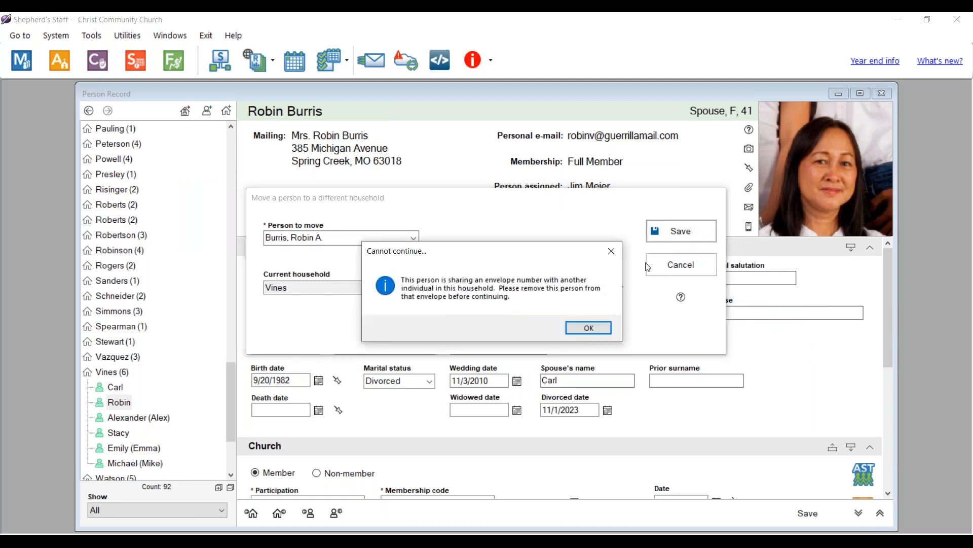
pyautogui.click(588, 328)
pyautogui.click(685, 271)
pyautogui.click(524, 332)
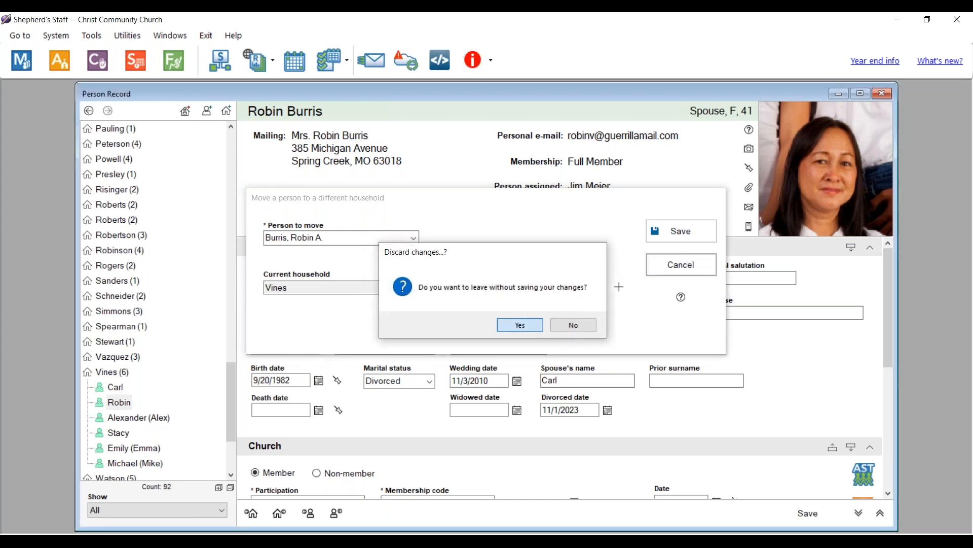
# - Start a new contributor envelope for her, then discard the form
pyautogui.scroll(-5, 645, 373)
pyautogui.click(646, 370)
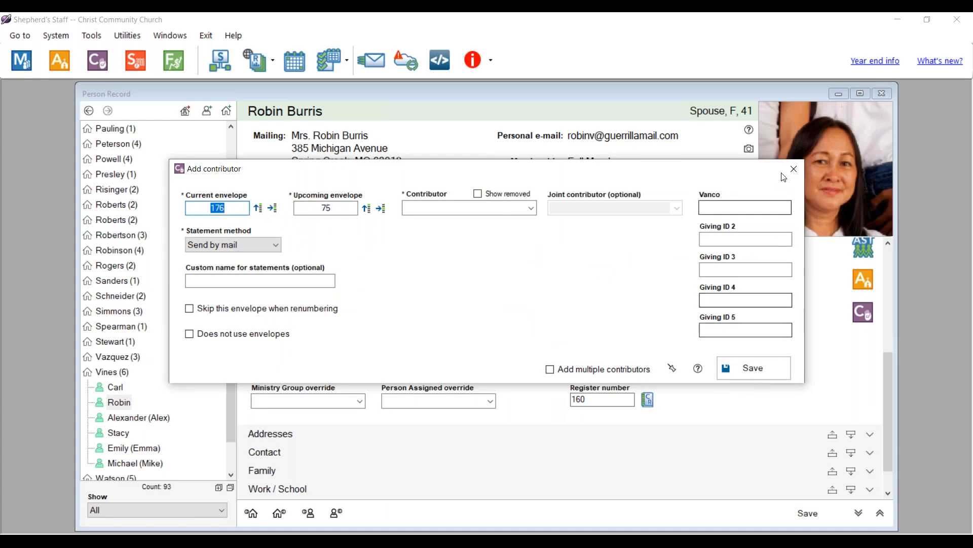
pyautogui.click(793, 168)
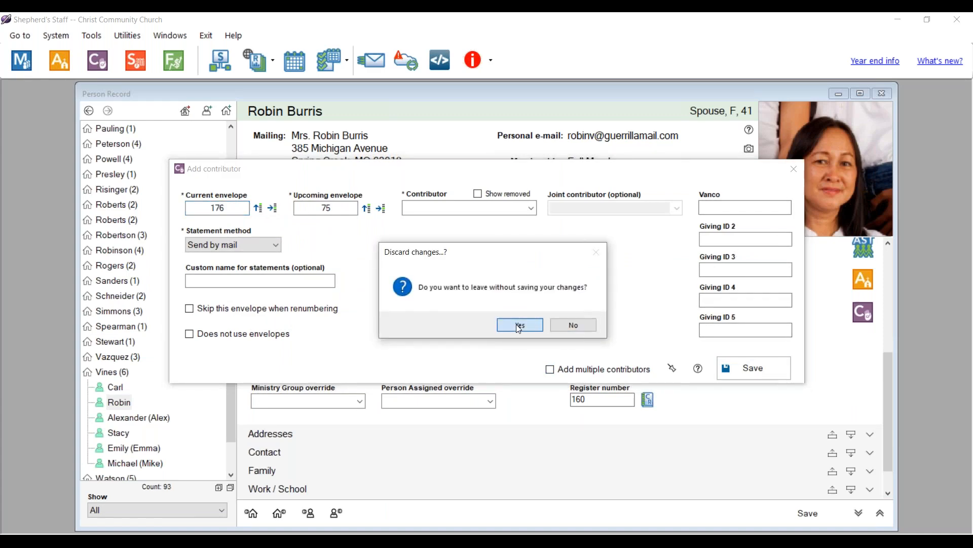
pyautogui.click(516, 324)
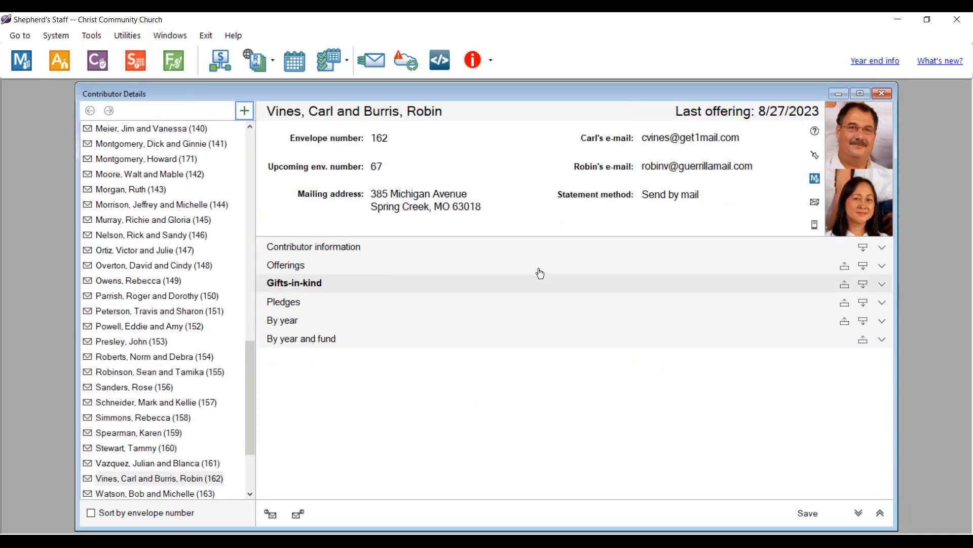
# - Set envelope 162's joint contributor to (none), save, and close Contributor Details
pyautogui.click(366, 254)
pyautogui.click(760, 268)
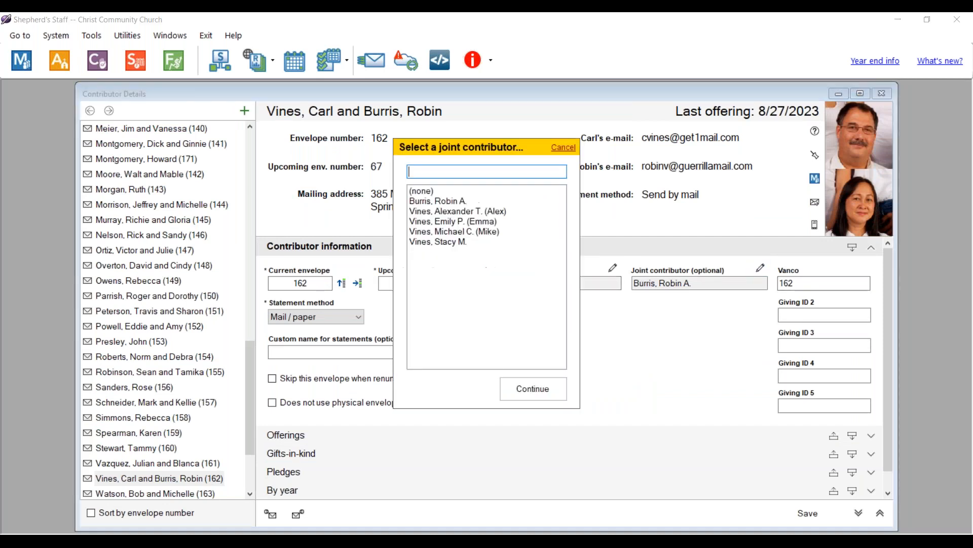
pyautogui.click(416, 195)
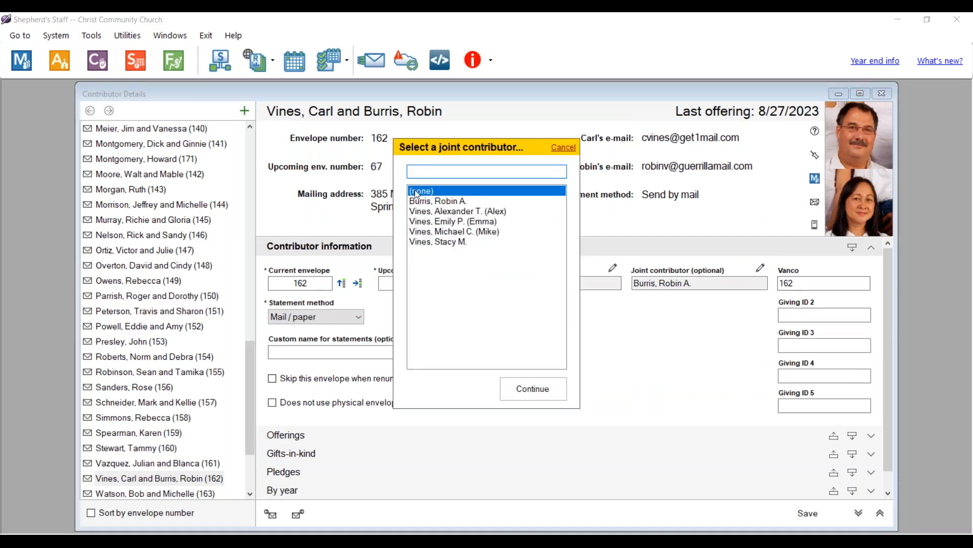
pyautogui.click(540, 387)
pyautogui.click(789, 516)
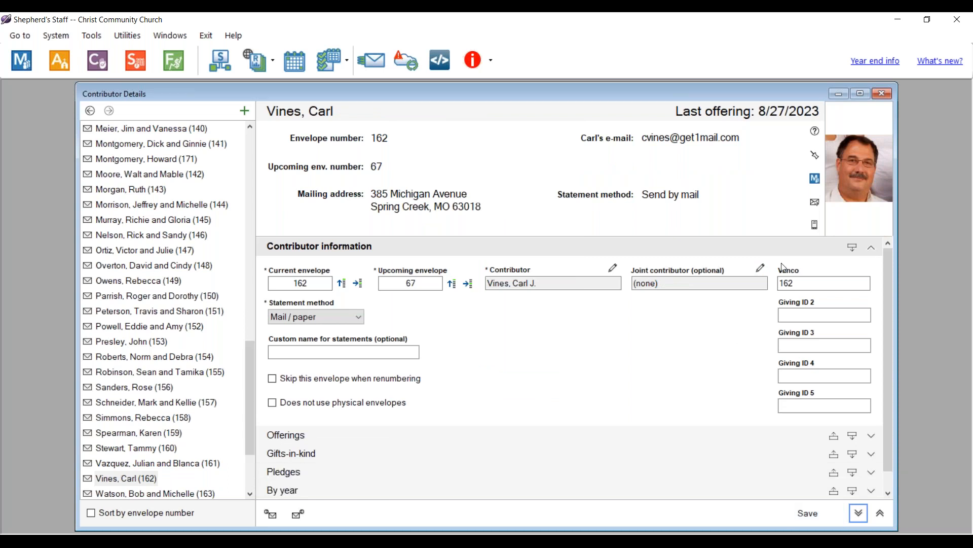
pyautogui.click(883, 97)
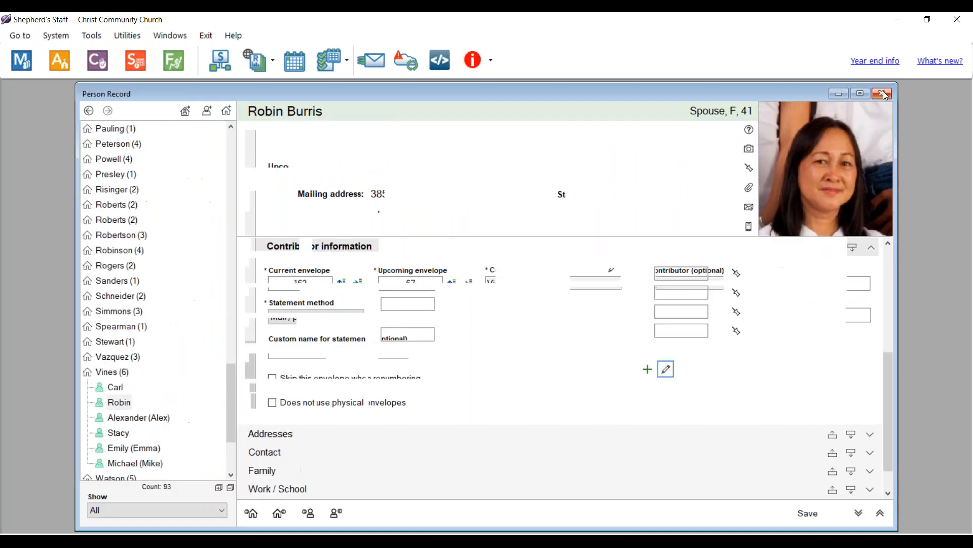
# - Move the divorced wife into her new empty household with position Head
pyautogui.click(185, 110)
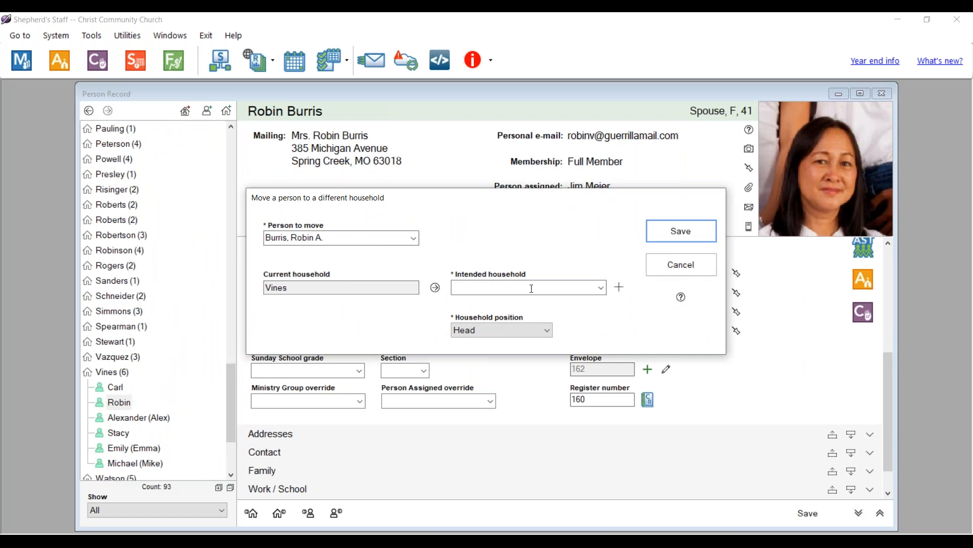
pyautogui.click(598, 292)
pyautogui.write('bu')
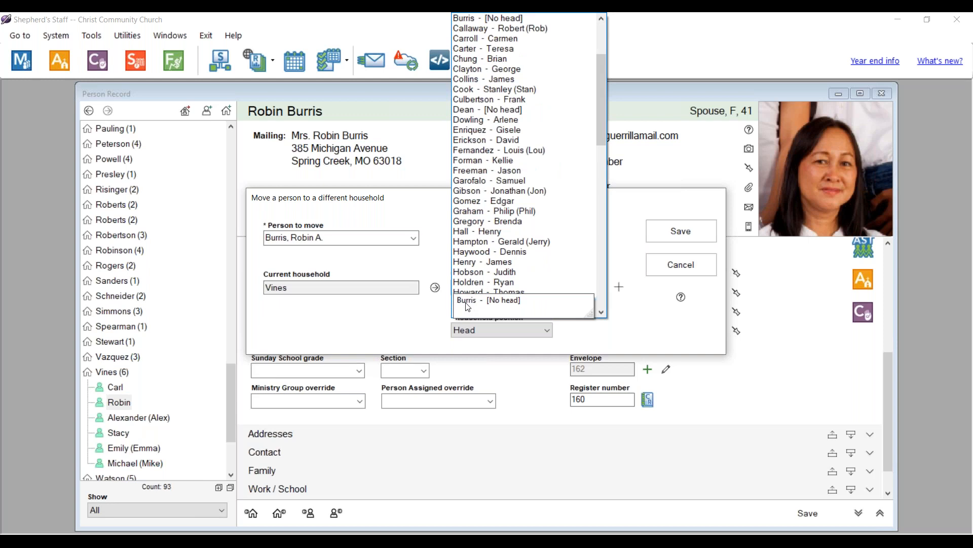
pyautogui.scroll(2, 512, 81)
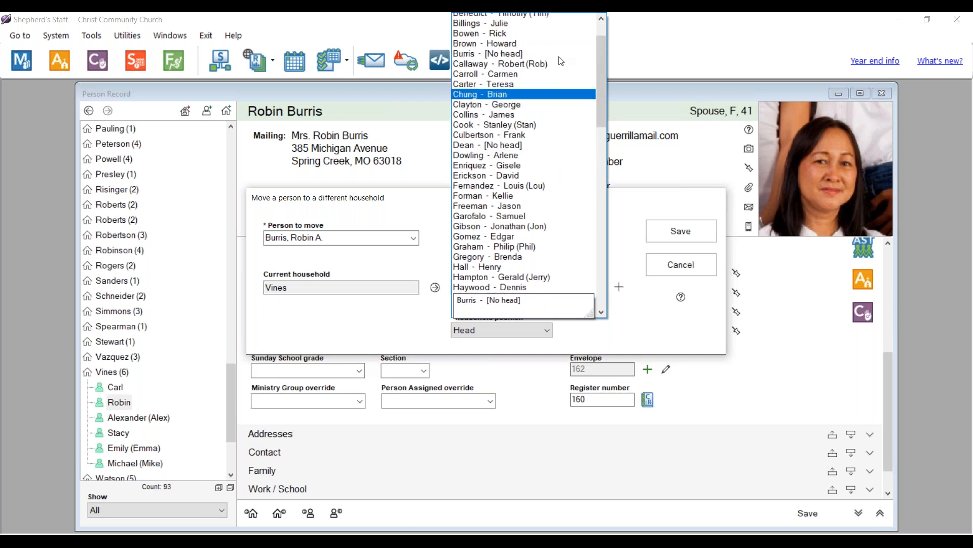
pyautogui.click(510, 78)
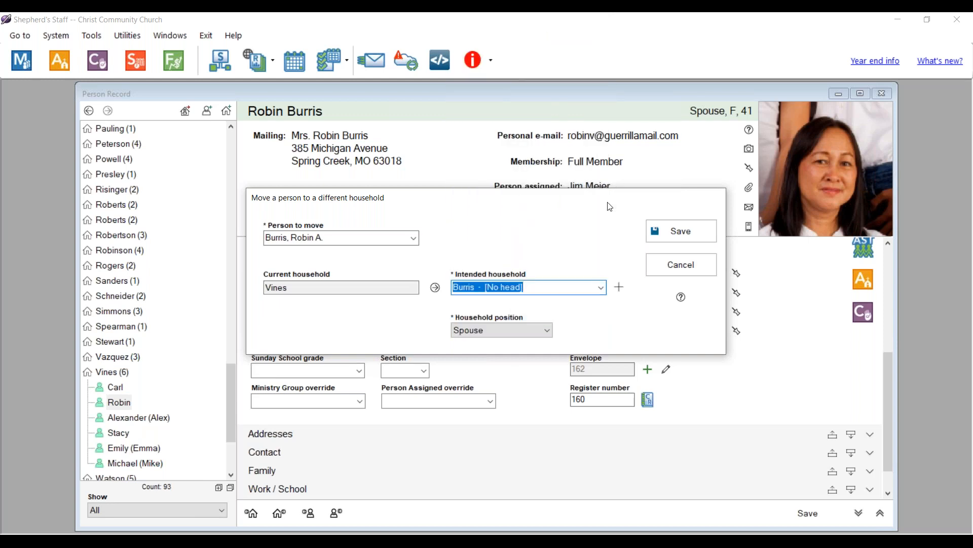
pyautogui.click(518, 329)
pyautogui.click(480, 342)
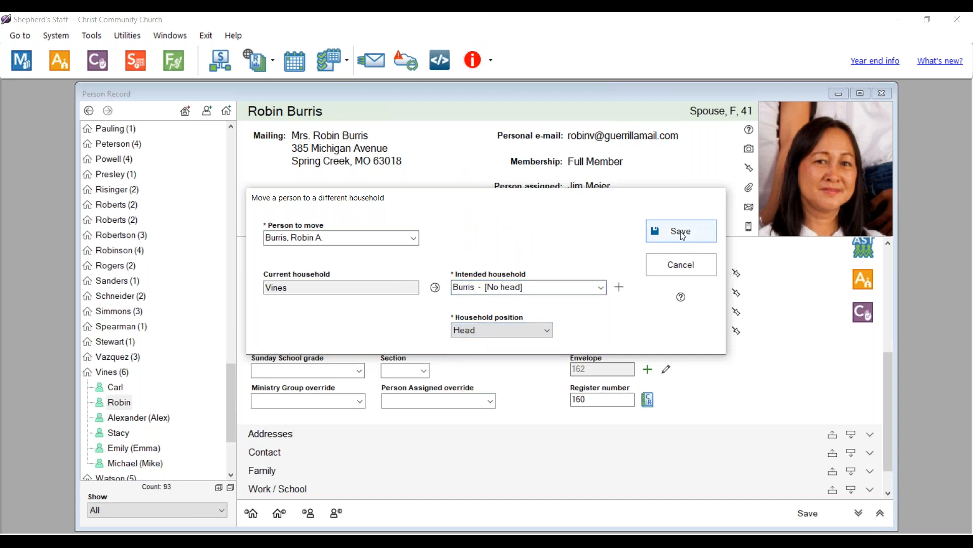
pyautogui.click(682, 232)
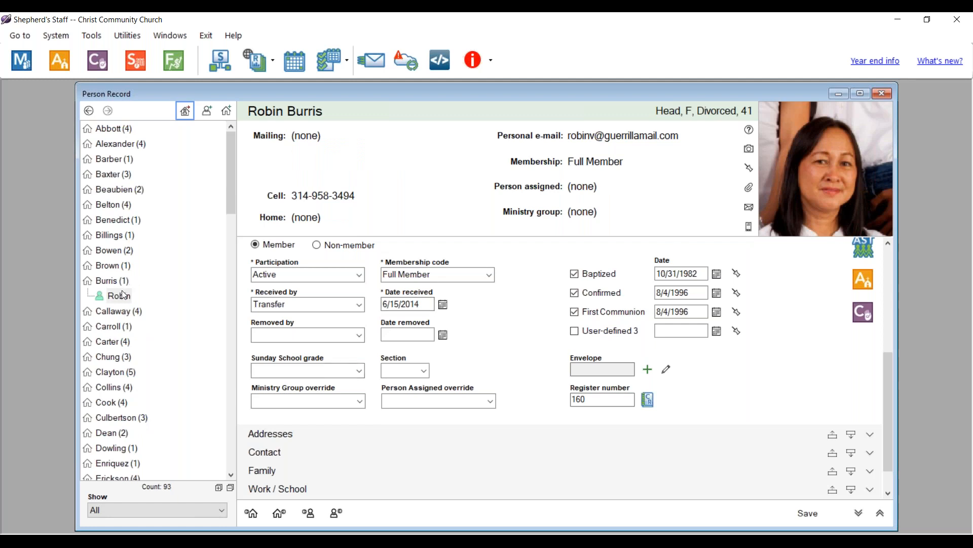
# - Open the former family's five-member household record from the list
pyautogui.scroll(-9, 123, 295)
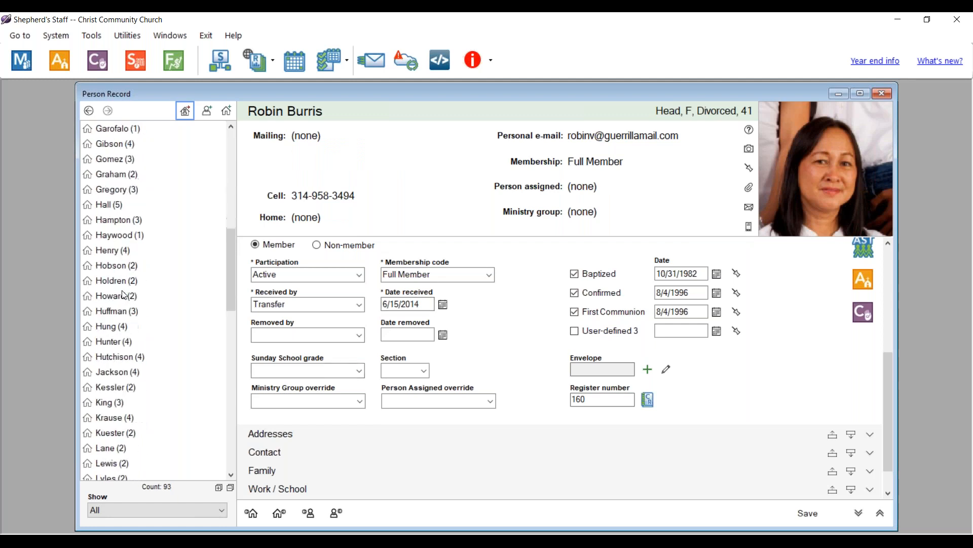
pyautogui.scroll(-13, 123, 294)
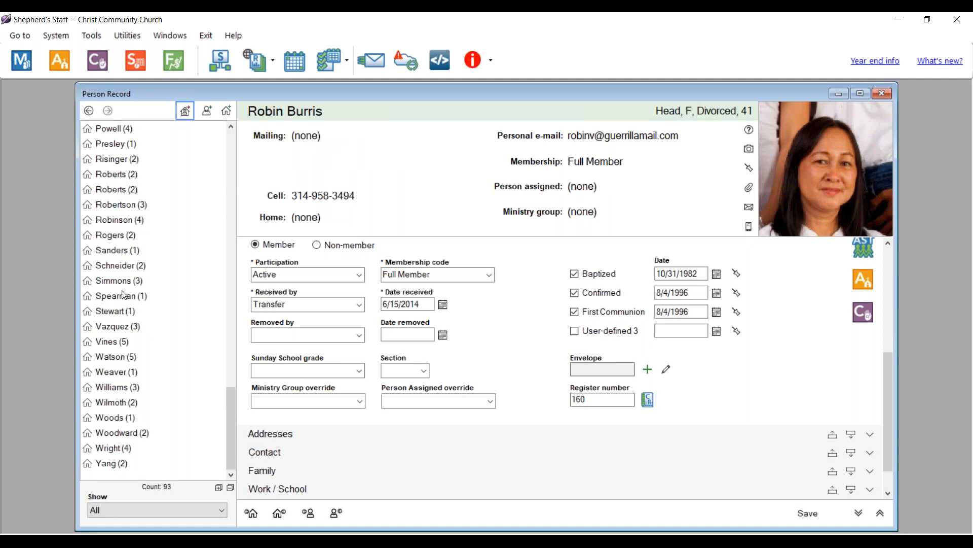
pyautogui.click(117, 342)
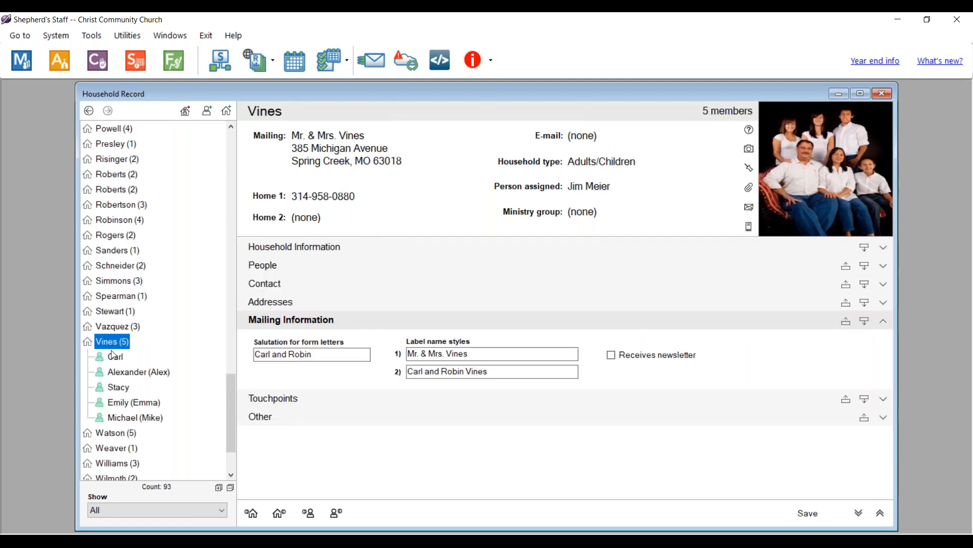
# - Change label name style 1 to the husband's name only, save, and close the household record
pyautogui.click(445, 354)
pyautogui.press('BackSpace')
pyautogui.press('BackSpace')
pyautogui.press('BackSpace')
pyautogui.press('BackSpace')
pyautogui.press('BackSpace')
pyautogui.press('BackSpace')
pyautogui.write('Carl')
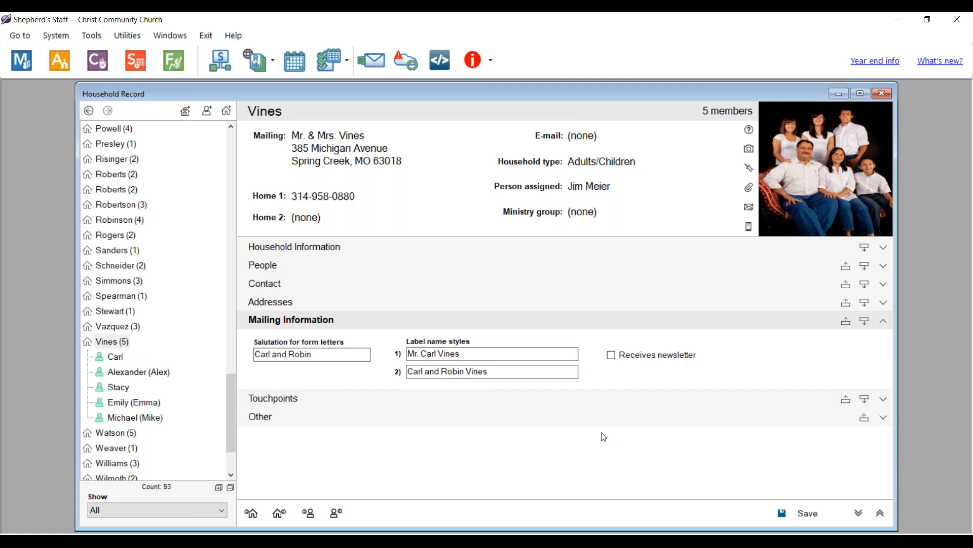
pyautogui.click(793, 515)
pyautogui.click(885, 93)
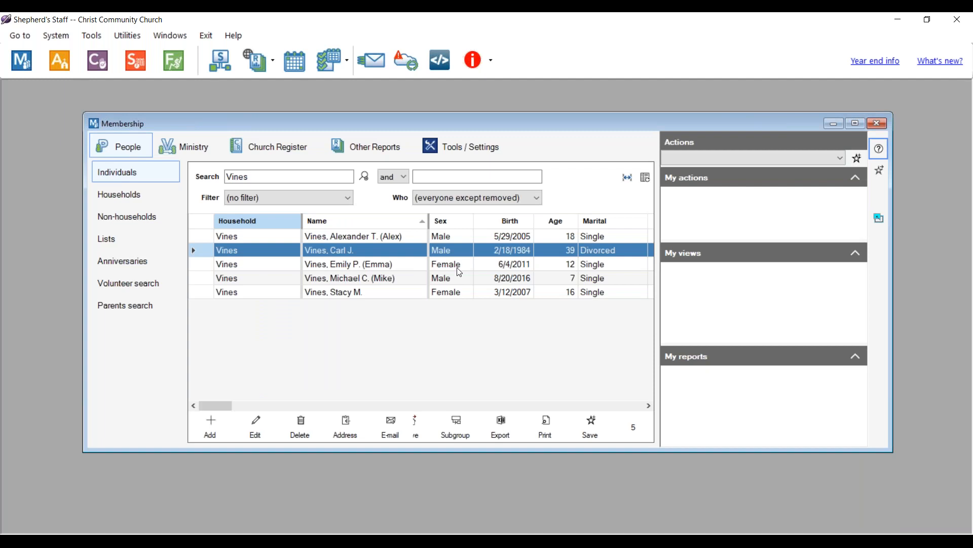
# - Search the membership list by the person's surname and open their record
pyautogui.moveTo(273, 180); pyautogui.dragTo(212, 186)
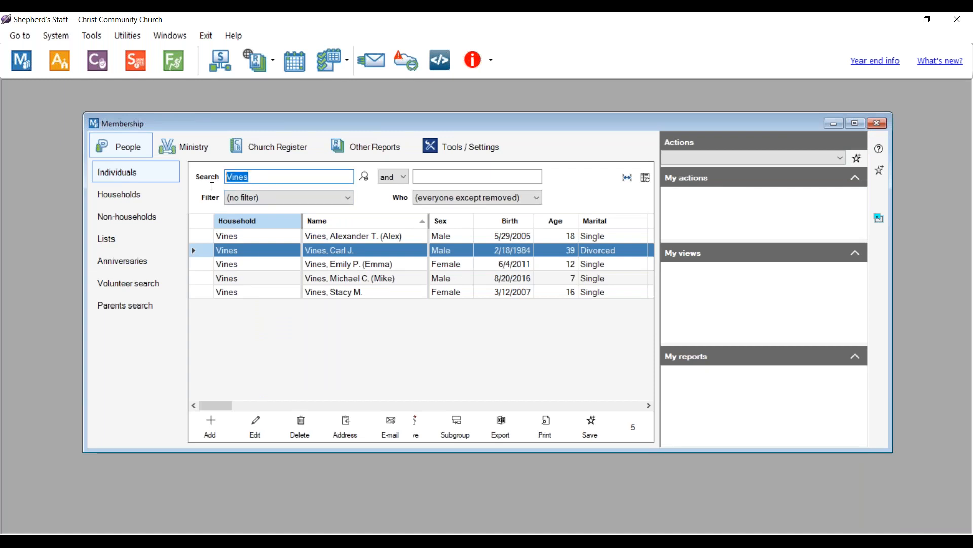
pyautogui.press('BackSpace')
pyautogui.write('Varb')
pyautogui.write('er')
pyautogui.press('BackSpace')
pyautogui.press('BackSpace')
pyautogui.press('BackSpace')
pyautogui.press('BackSpace')
pyautogui.press('BackSpace')
pyautogui.press('BackSpace')
pyautogui.write('Barber')
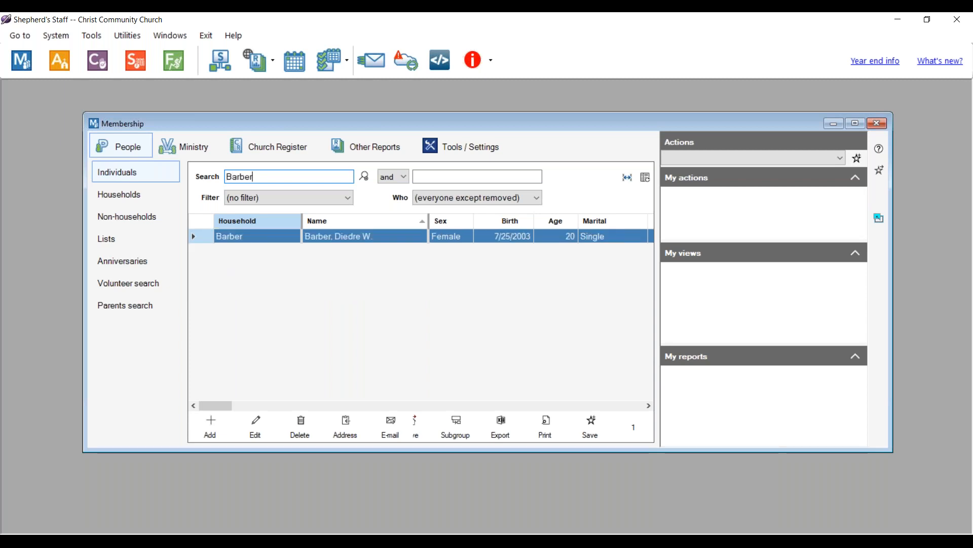
pyautogui.doubleClick(301, 237)
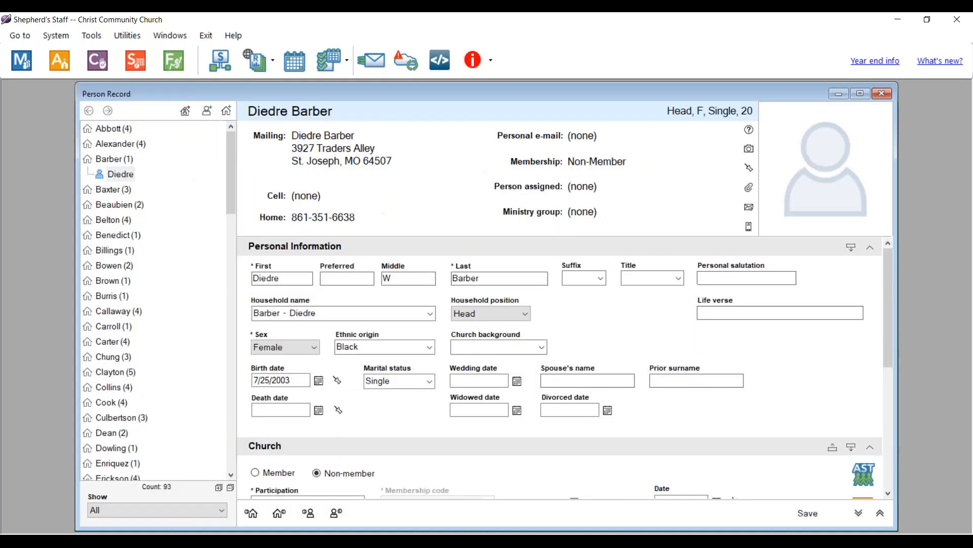
# - Make the person a Member received by Baptism with membership code Full Member
pyautogui.scroll(-2, 397, 307)
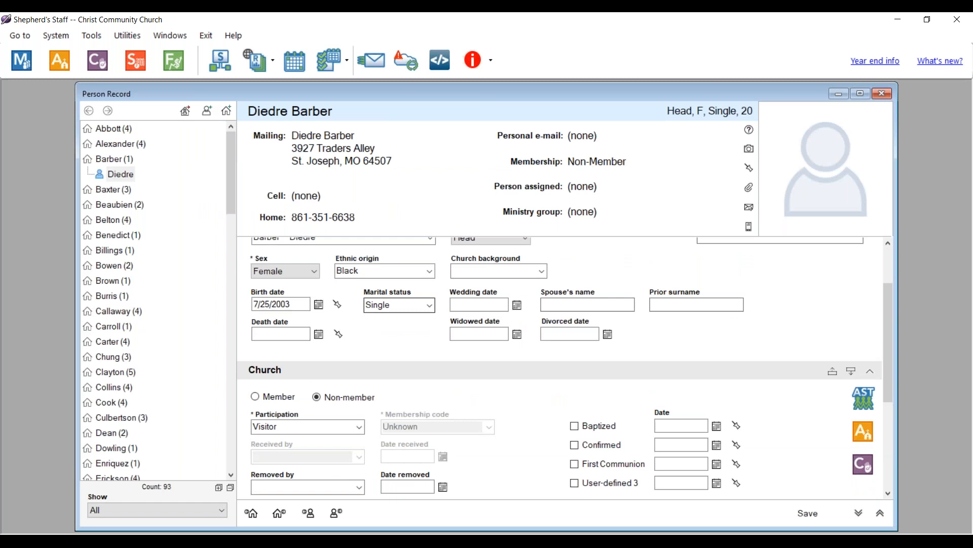
pyautogui.click(256, 396)
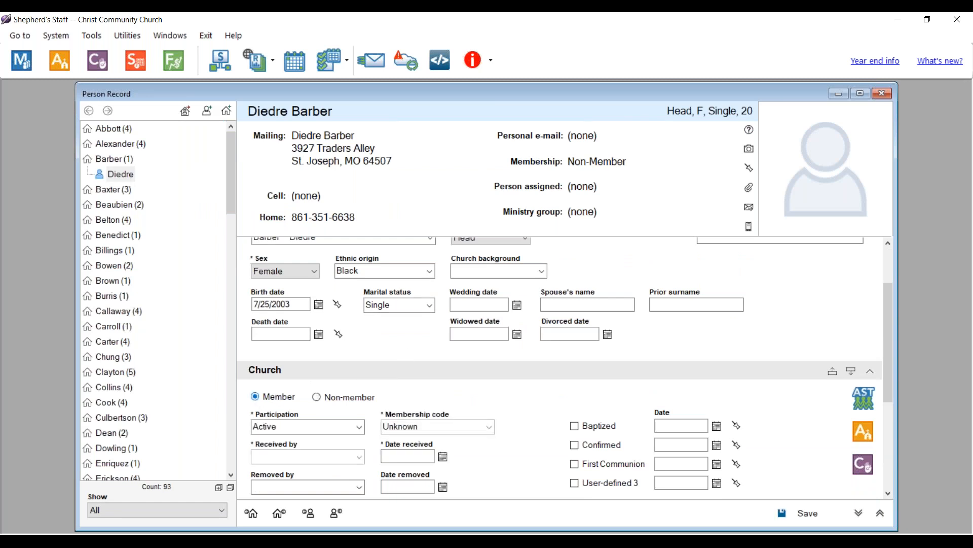
pyautogui.scroll(-2, 285, 393)
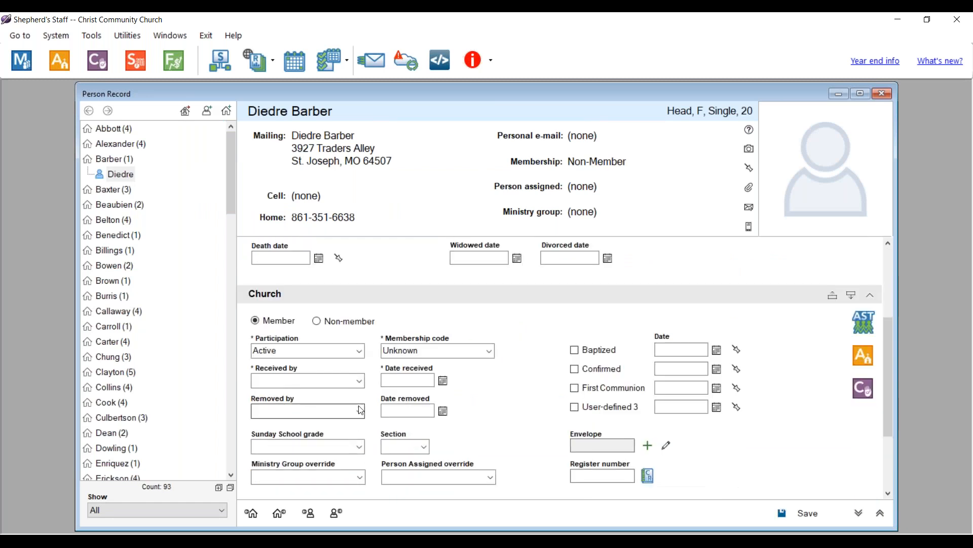
pyautogui.click(359, 385)
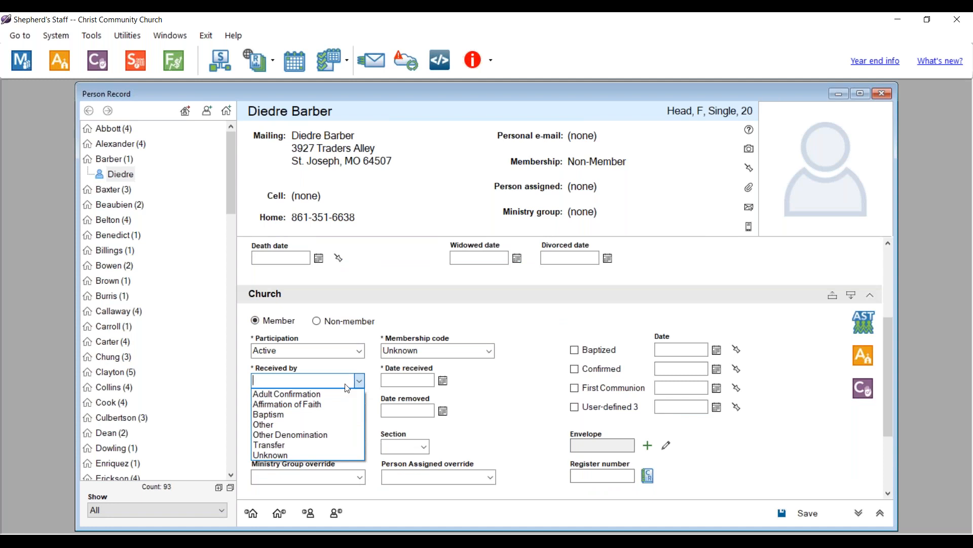
pyautogui.click(299, 413)
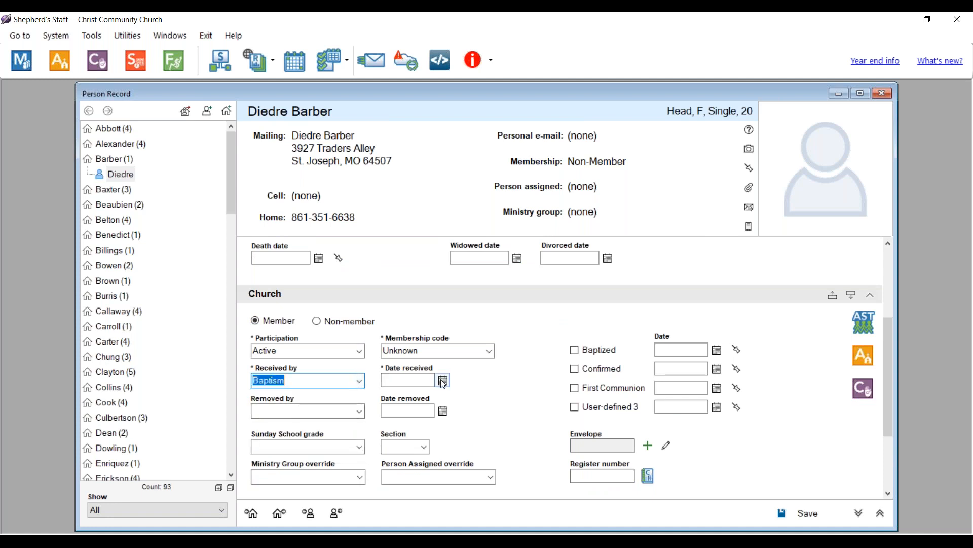
pyautogui.click(472, 350)
pyautogui.click(489, 351)
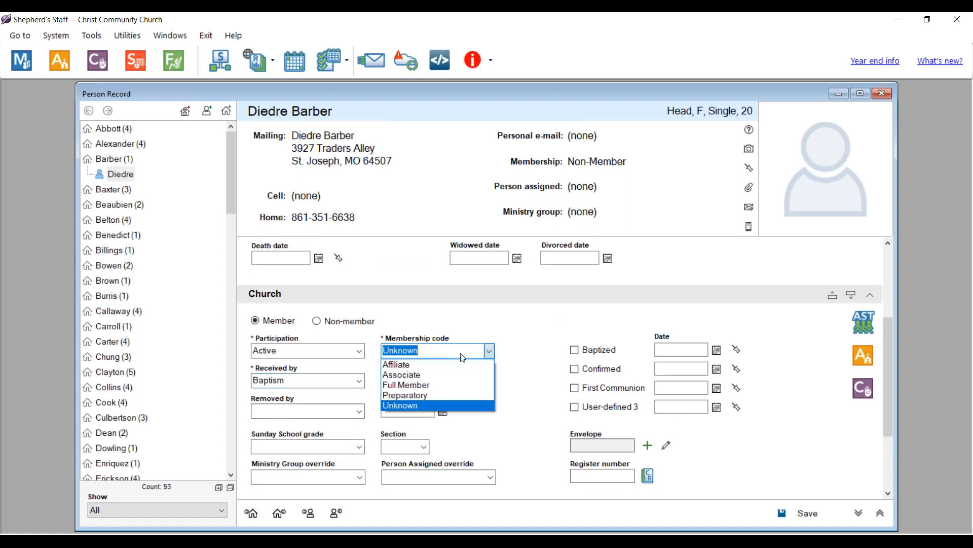
pyautogui.click(415, 390)
# - Set date received and baptized date to 12/1/2023, save, and close the record
pyautogui.click(443, 381)
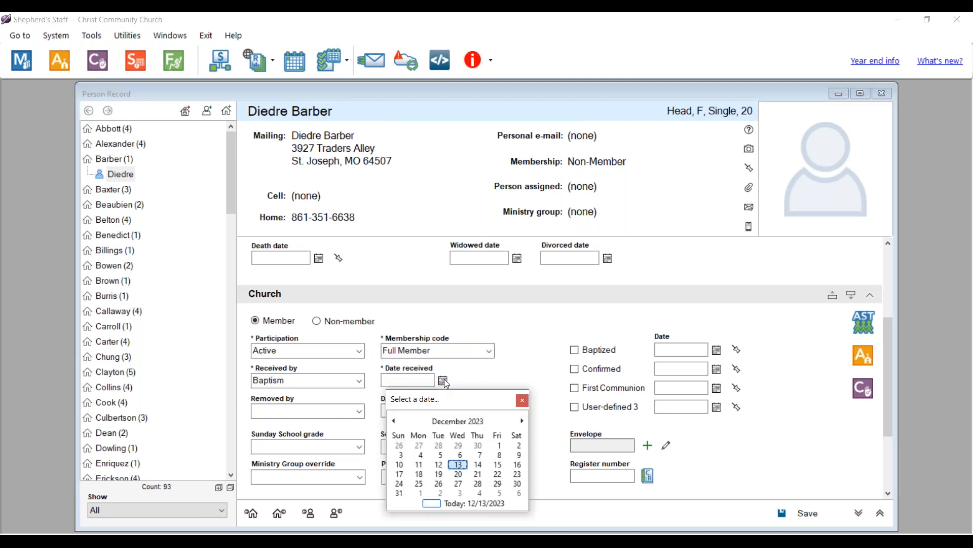
pyautogui.click(500, 445)
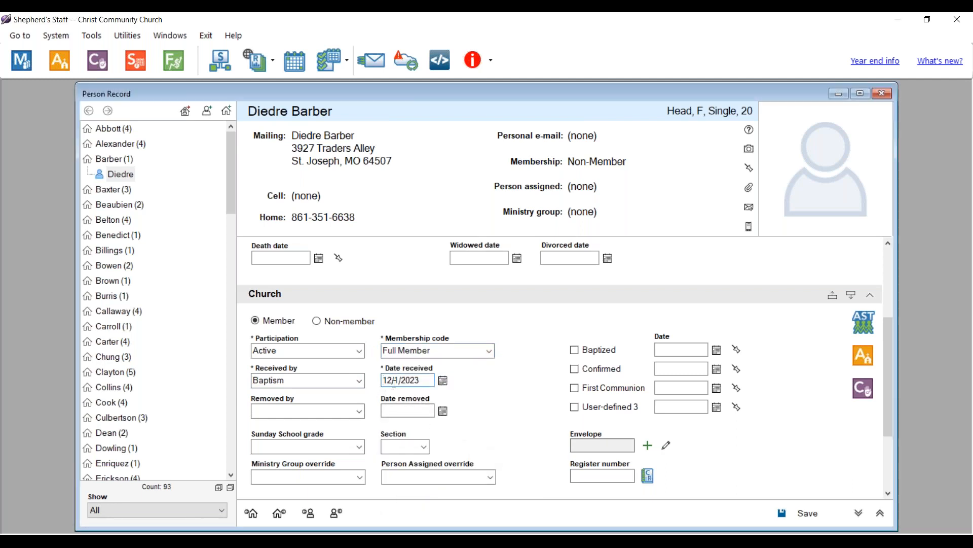
pyautogui.click(575, 350)
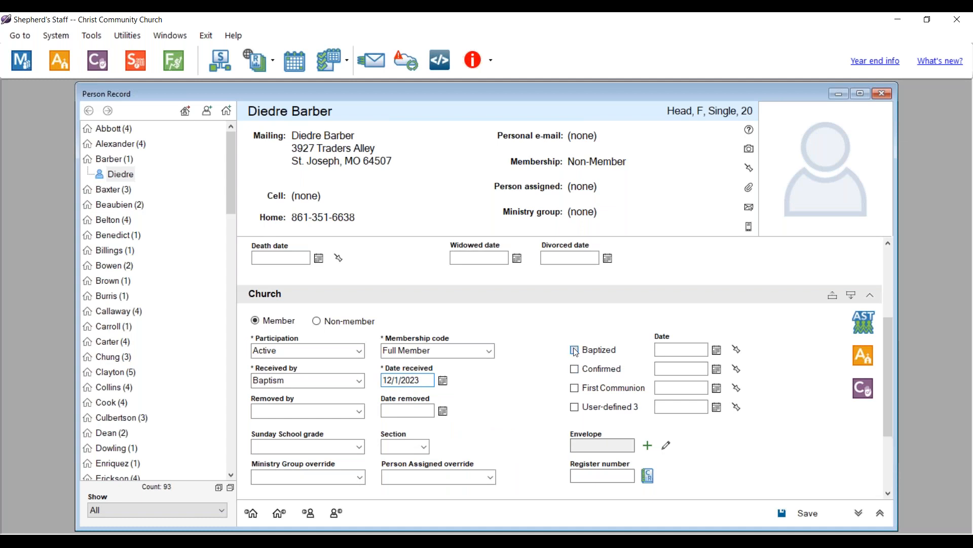
pyautogui.click(675, 349)
pyautogui.write('12/1/2023')
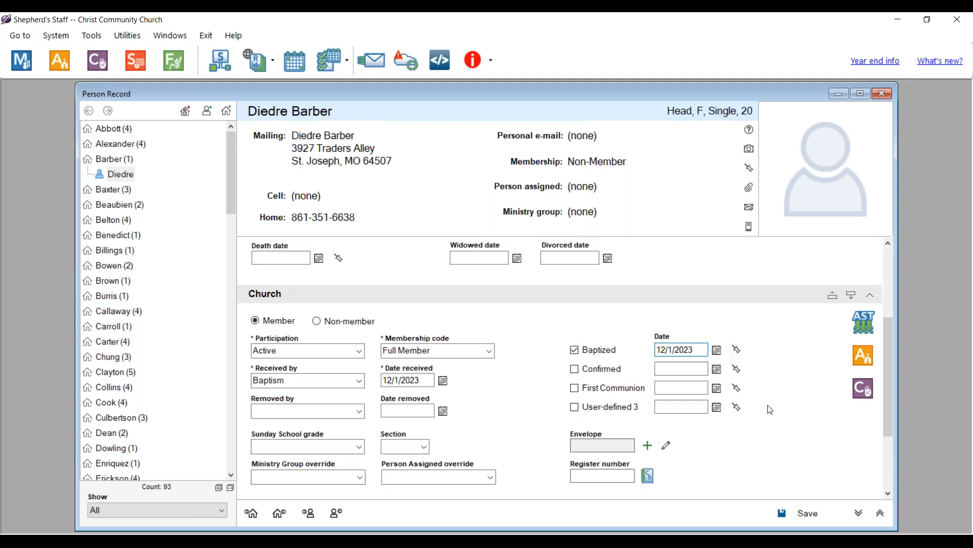
pyautogui.click(806, 518)
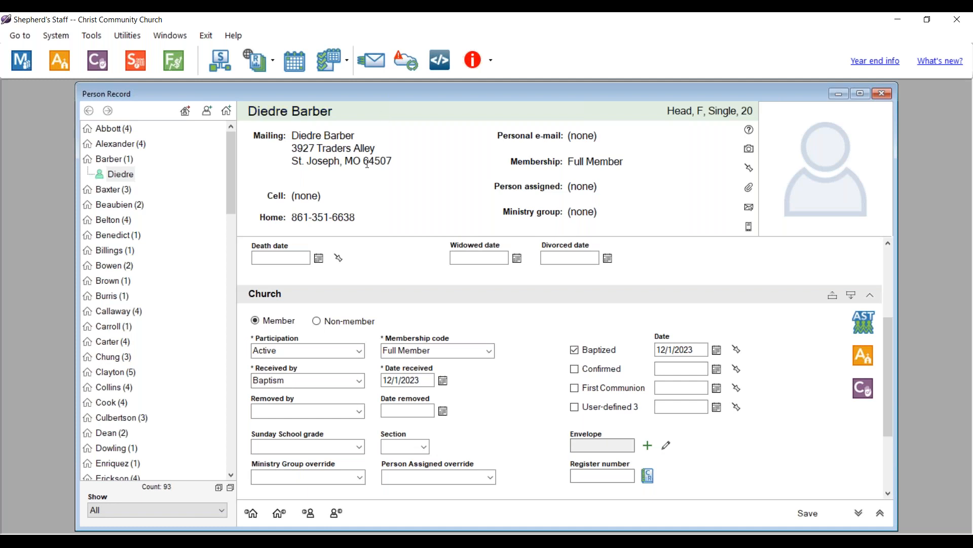
pyautogui.click(882, 95)
# - Search the member's surname and open the found record for editing
pyautogui.moveTo(272, 176); pyautogui.dragTo(207, 185)
pyautogui.press('BackSpace')
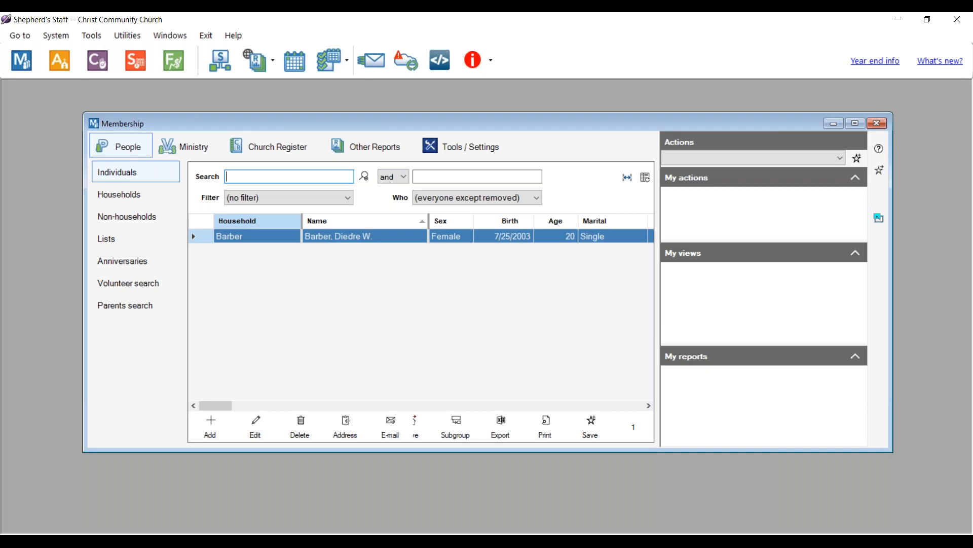
pyautogui.write('Stwart')
pyautogui.press('BackSpace')
pyautogui.press('BackSpace')
pyautogui.press('BackSpace')
pyautogui.press('BackSpace')
pyautogui.write('etwart')
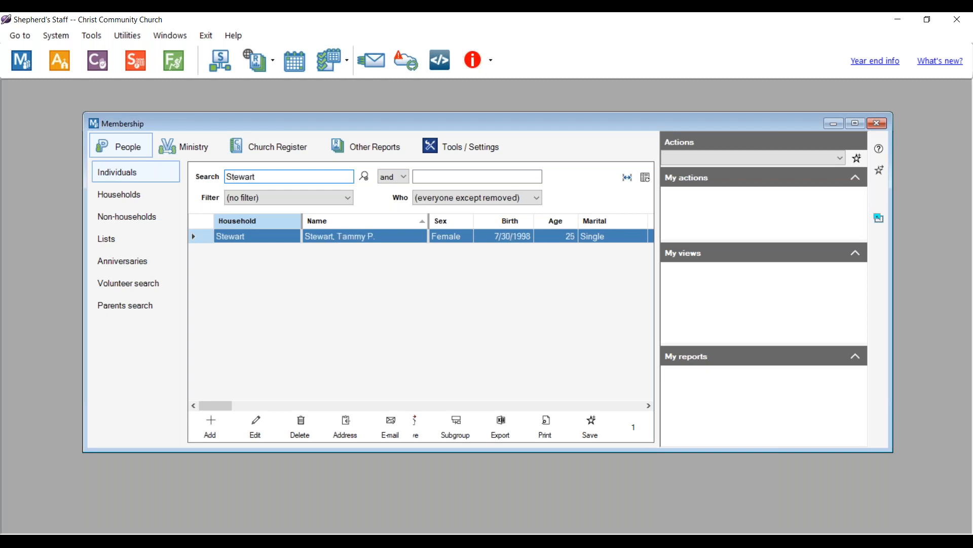
pyautogui.click(256, 431)
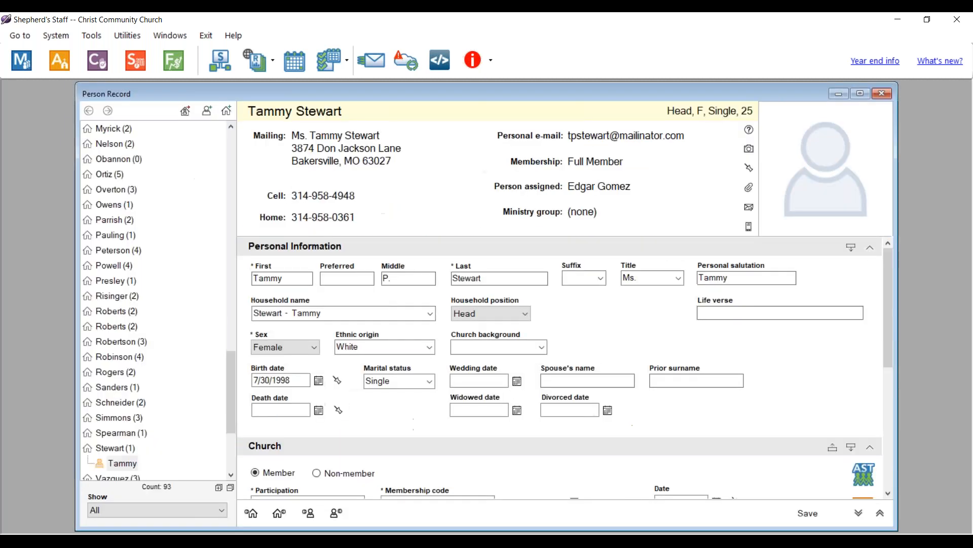
# - Set Removed by to Inactivity with date removed 12/13/2023 and save
pyautogui.scroll(-3, 370, 421)
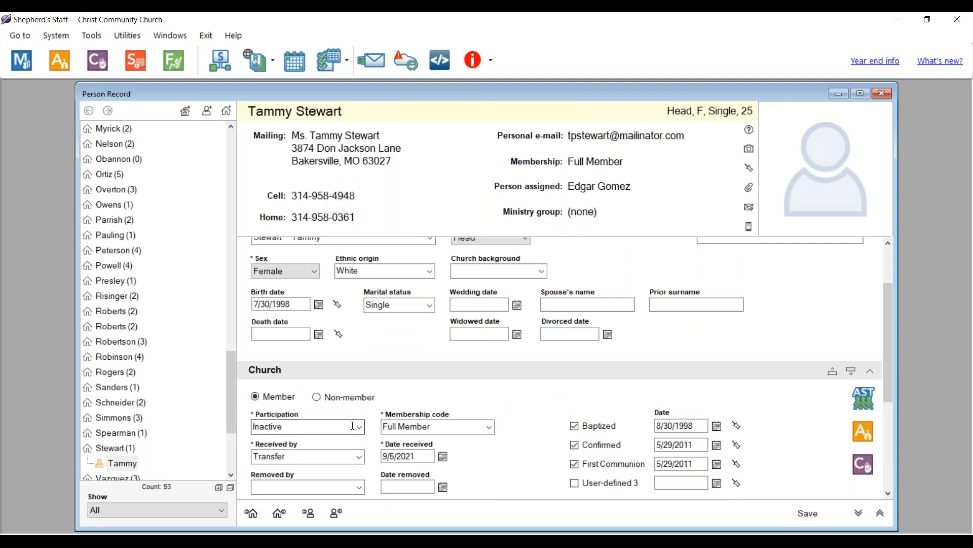
pyautogui.scroll(-4, 355, 416)
pyautogui.click(360, 376)
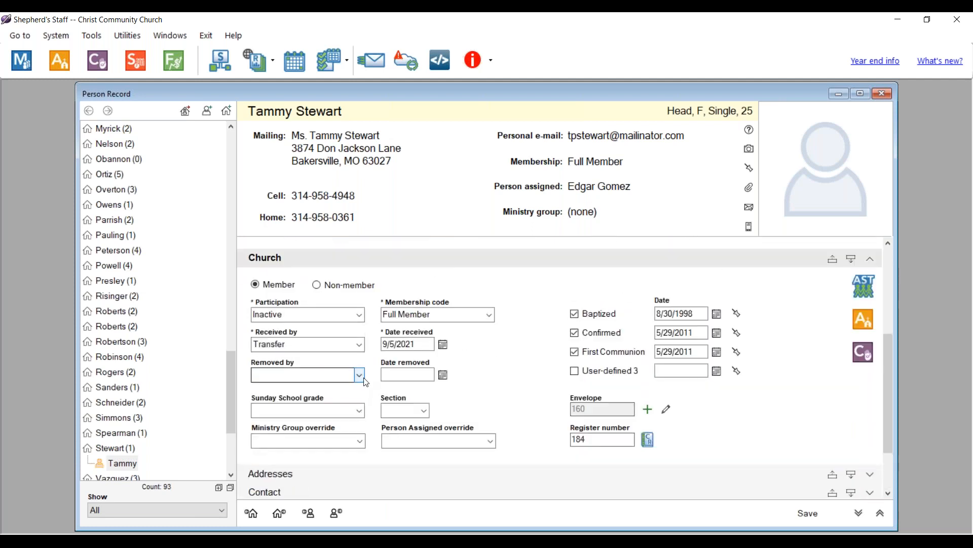
pyautogui.click(269, 408)
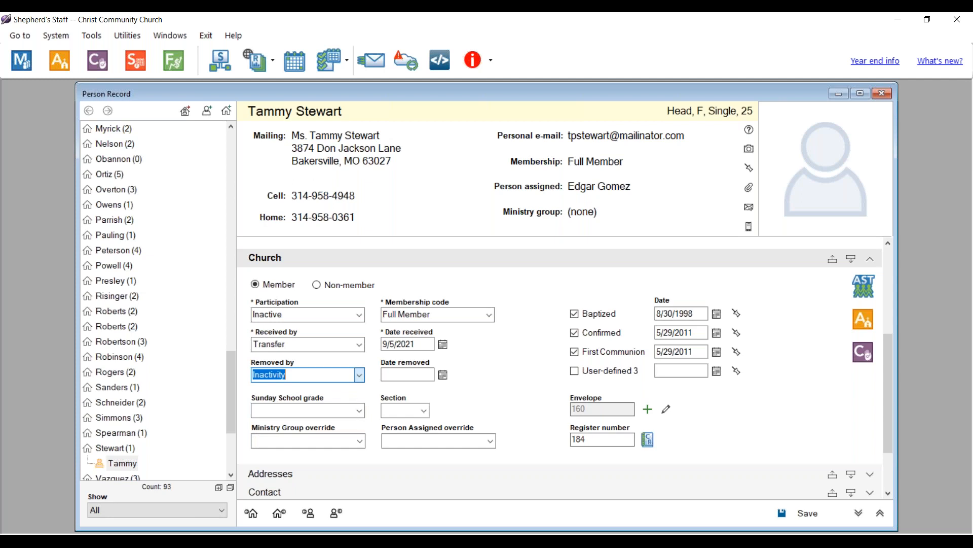
pyautogui.click(410, 374)
pyautogui.doubleClick(409, 374)
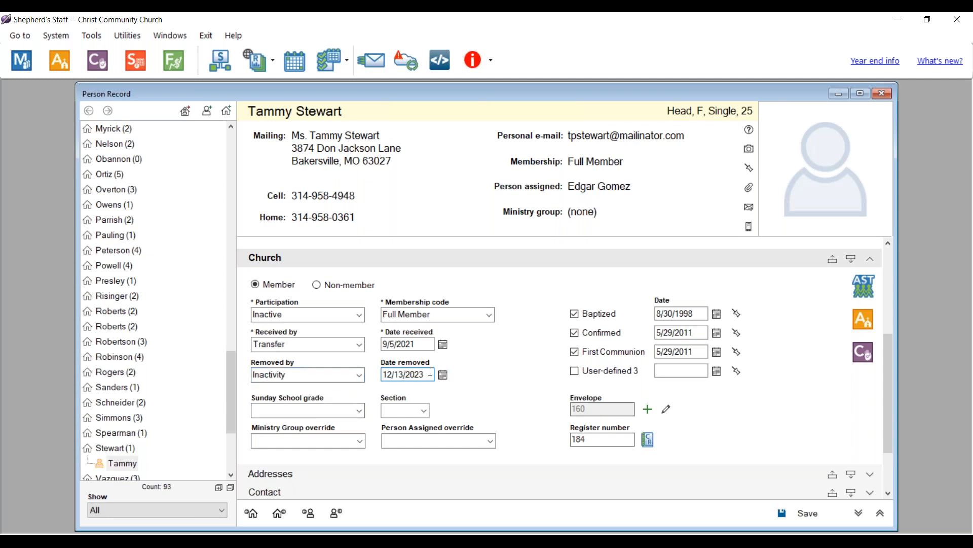
pyautogui.click(800, 517)
# - Close the record, search by first name, and open the widowed 64-year-old's record
pyautogui.click(883, 94)
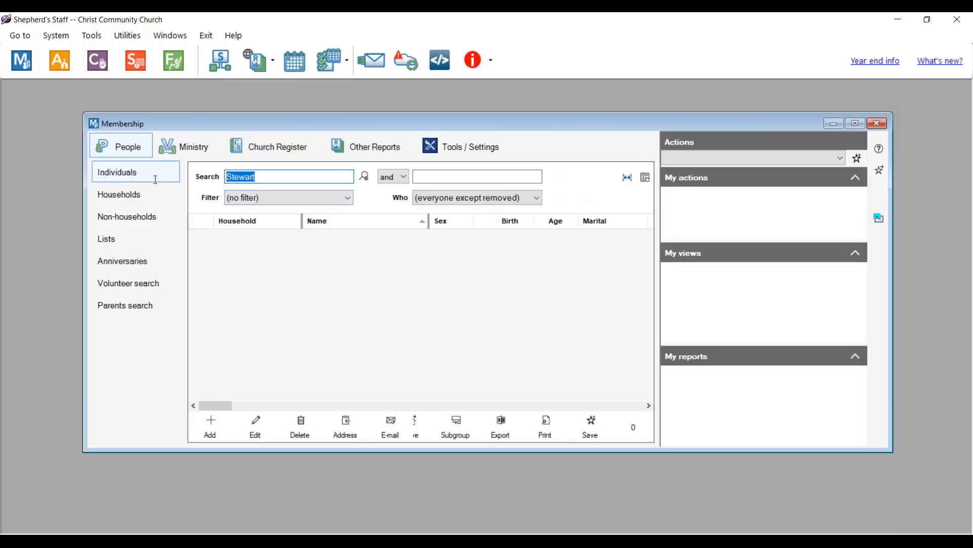
pyautogui.press('BackSpace')
pyautogui.write('Presel')
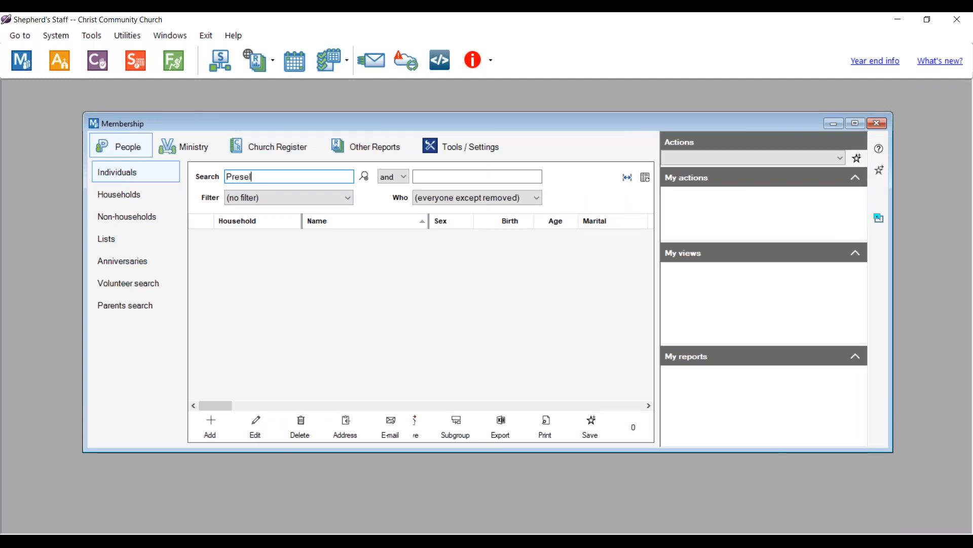
pyautogui.write('y')
pyautogui.press('BackSpace')
pyautogui.press('BackSpace')
pyautogui.press('BackSpace')
pyautogui.press('BackSpace')
pyautogui.press('BackSpace')
pyautogui.press('BackSpace')
pyautogui.press('BackSpace')
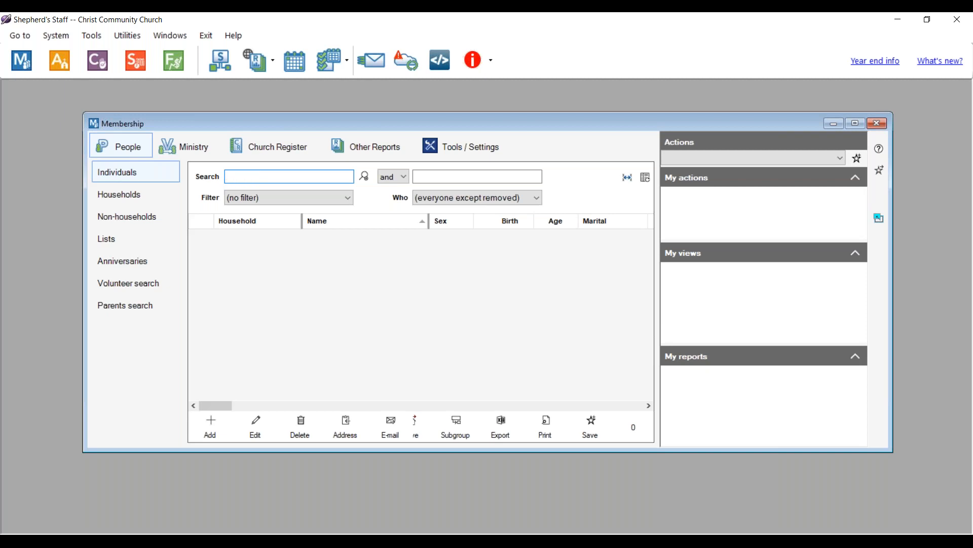
pyautogui.write('John')
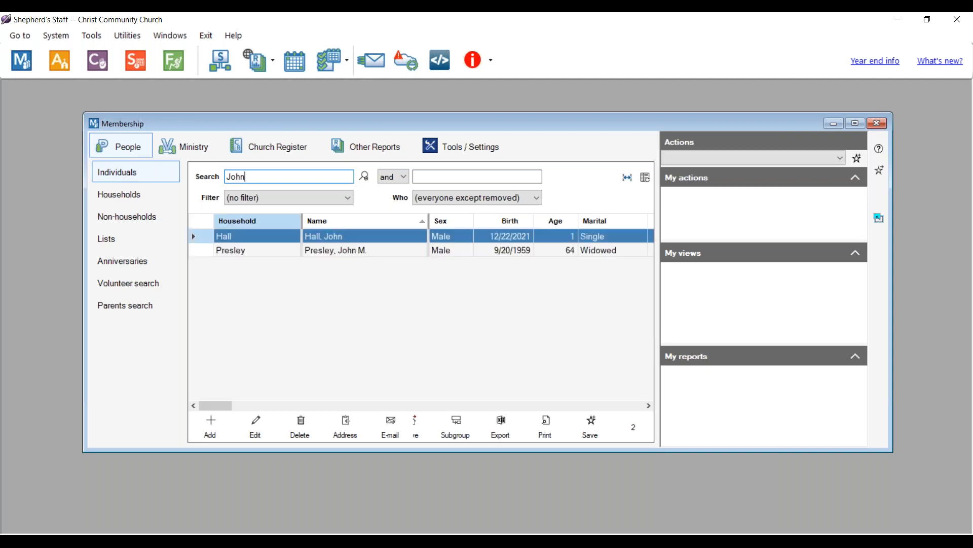
pyautogui.click(287, 250)
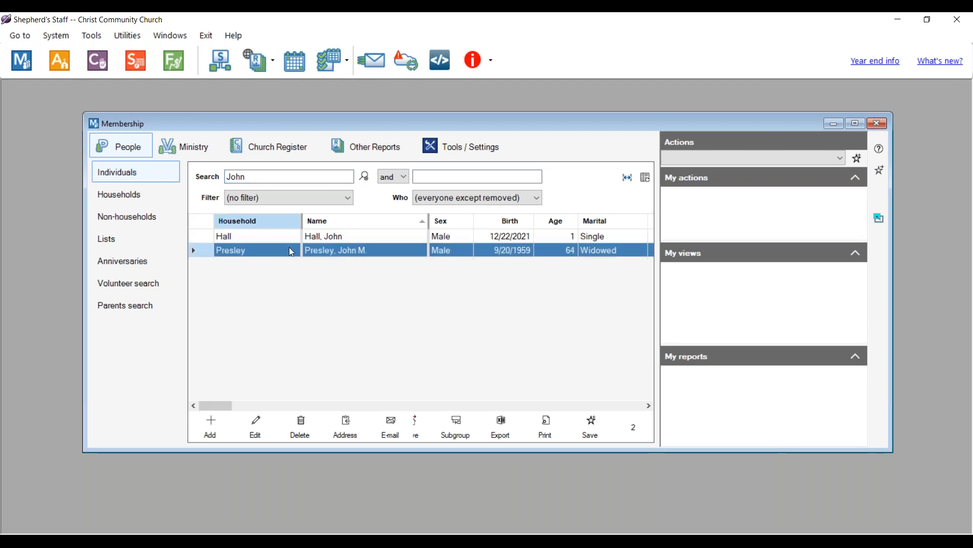
pyautogui.click(256, 428)
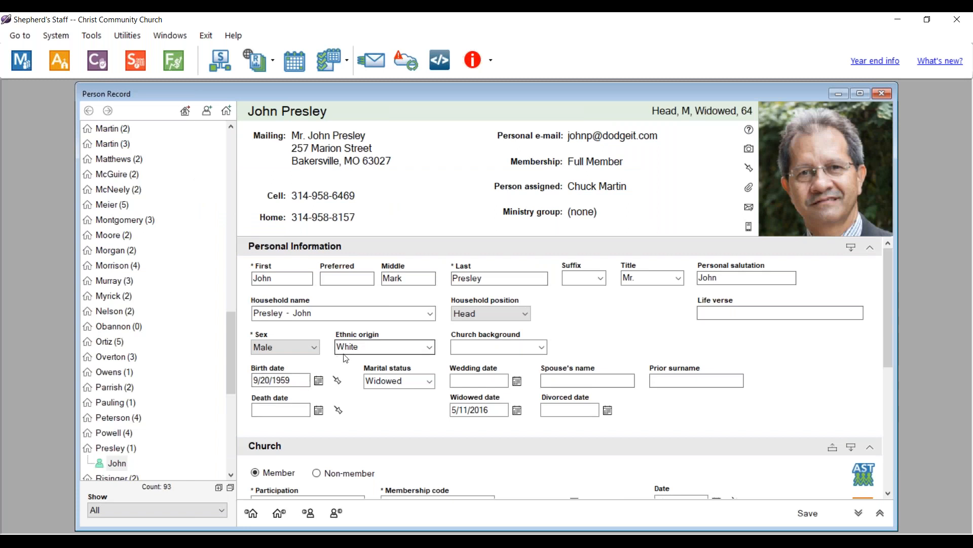
# - Set participation to Inactive, removed by Transfer on 11/13/2023, save, and close the record
pyautogui.scroll(-3, 350, 357)
pyautogui.click(359, 350)
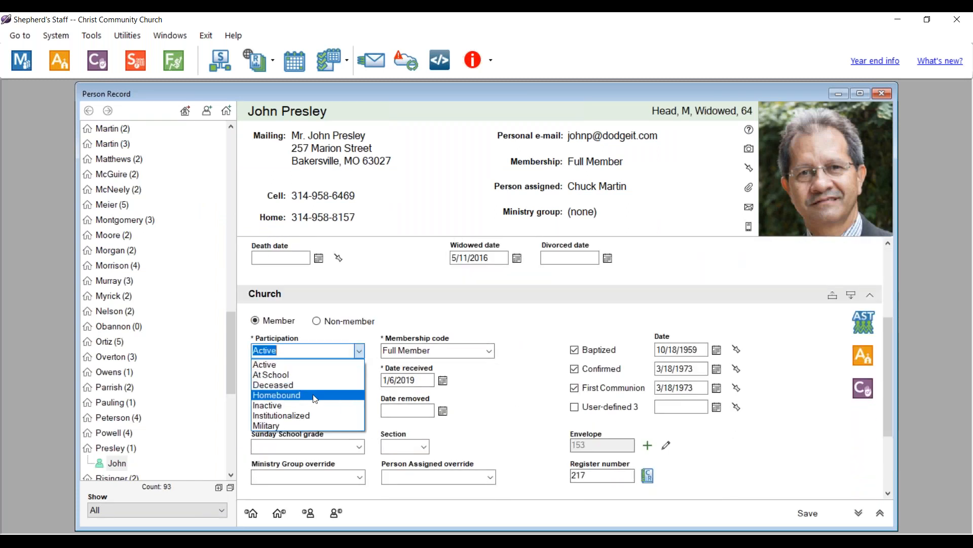
pyautogui.click(295, 404)
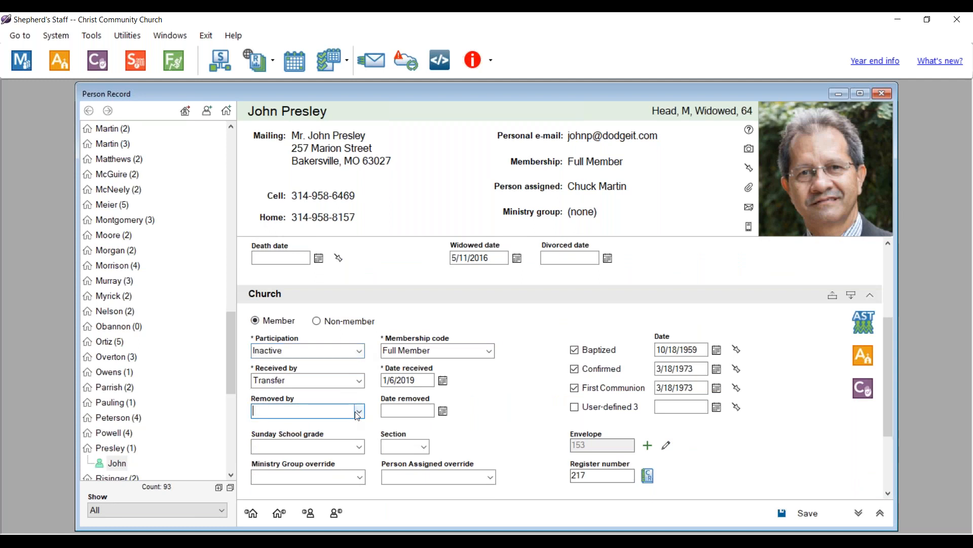
pyautogui.click(359, 411)
pyautogui.click(277, 476)
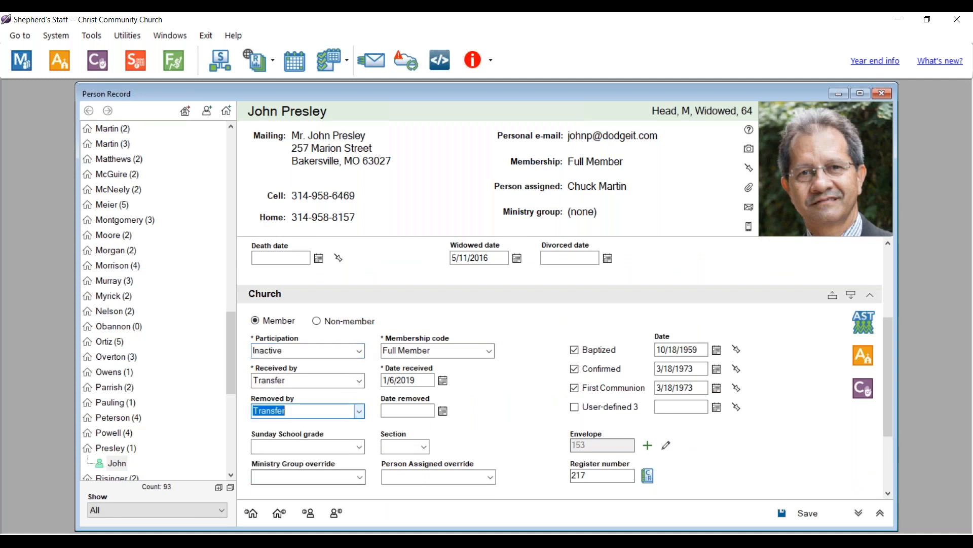
pyautogui.click(390, 413)
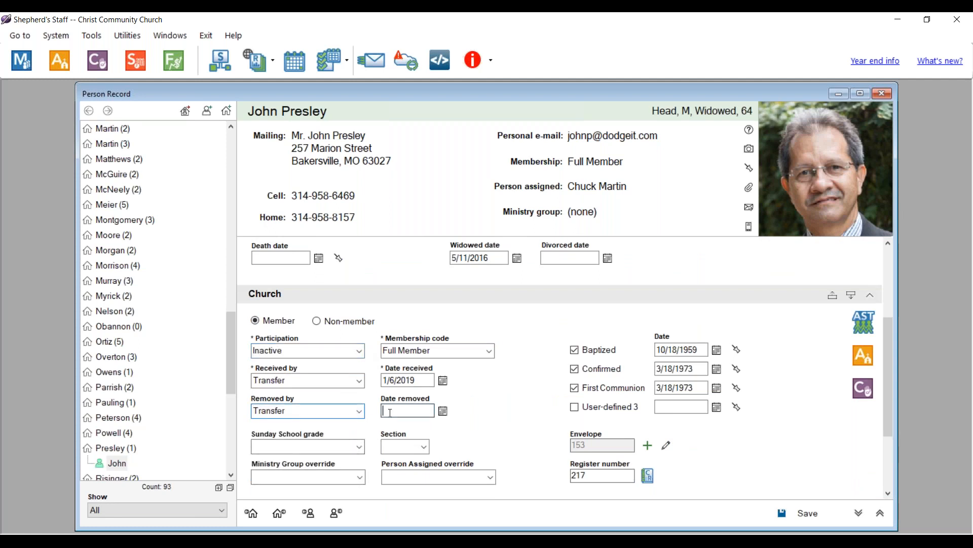
pyautogui.write('11/13/2023')
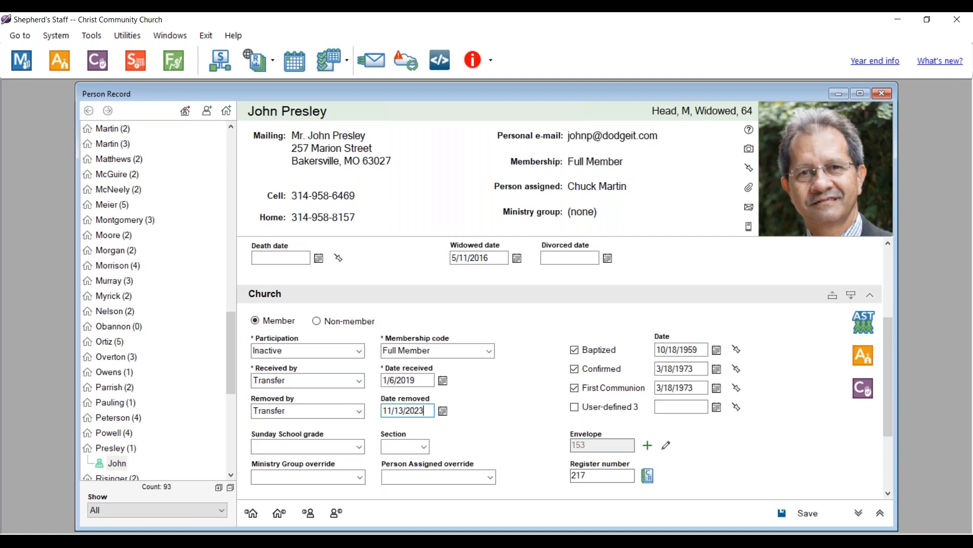
pyautogui.click(809, 514)
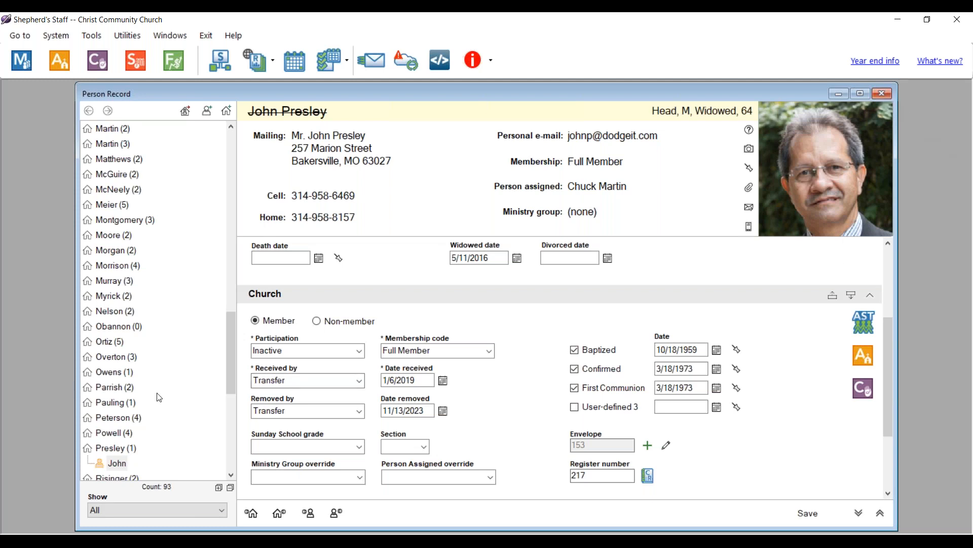
pyautogui.click(884, 97)
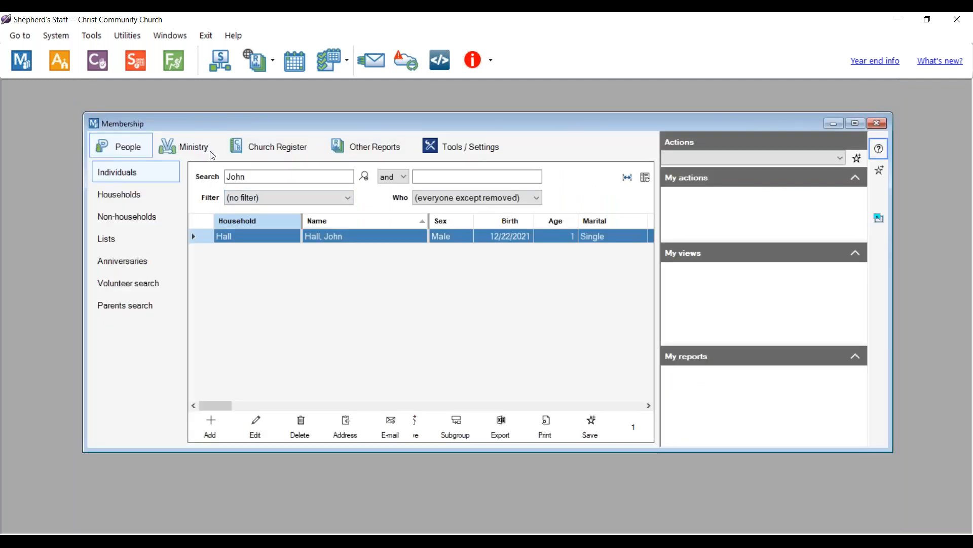
# - Open the Ministry Inactivity list with the look-back period set to 1 year
pyautogui.click(179, 153)
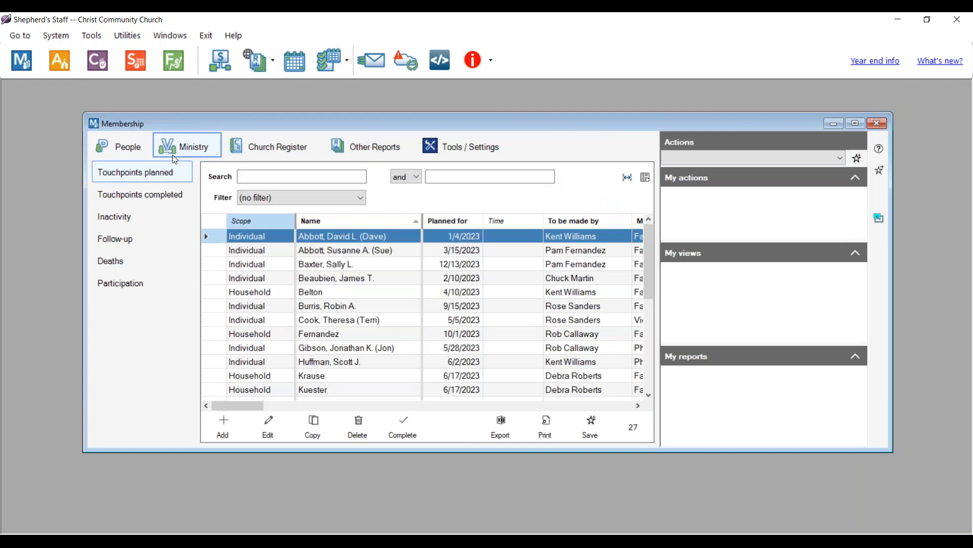
pyautogui.click(121, 217)
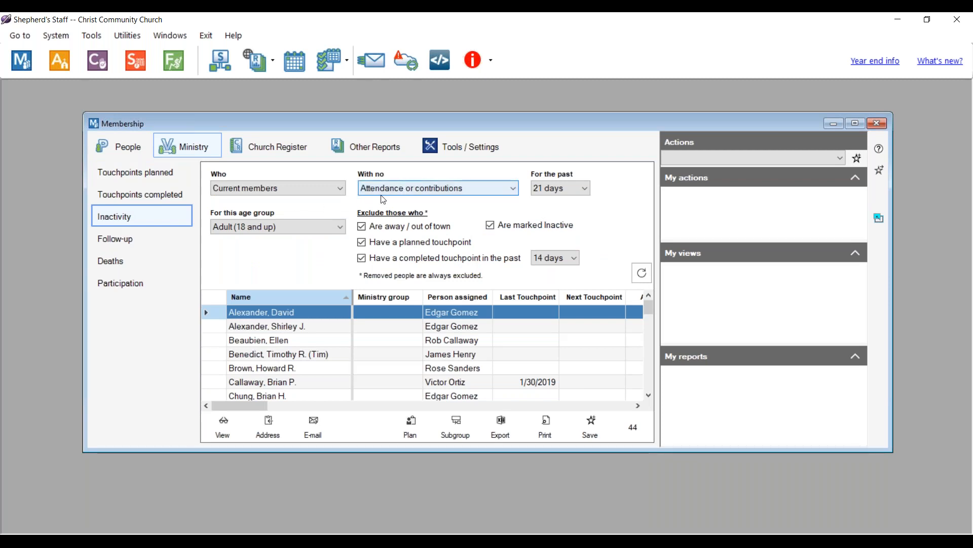
pyautogui.click(558, 188)
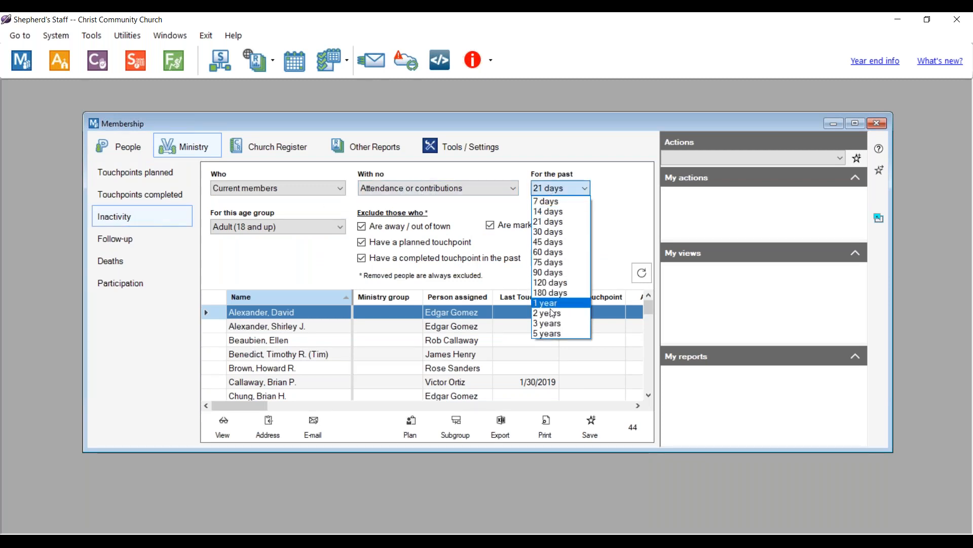
pyautogui.click(555, 304)
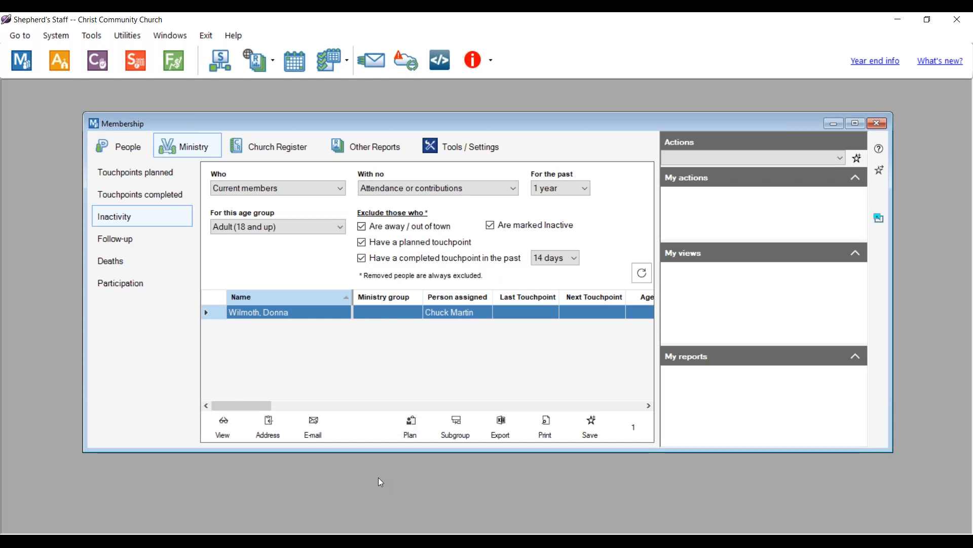
# - Skip planning a touchpoint and save the listed member as static subgroup 'Inactivity 2023'
pyautogui.click(417, 432)
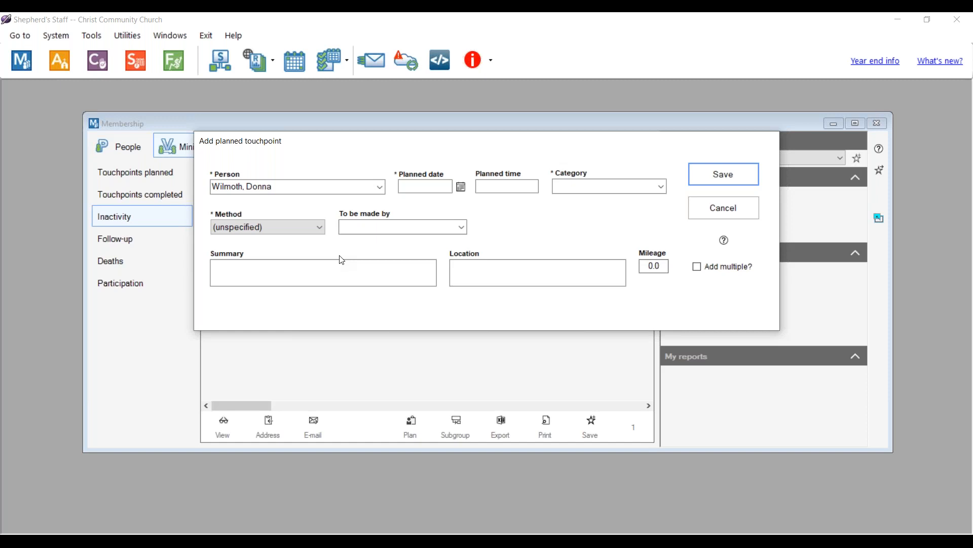
pyautogui.click(738, 213)
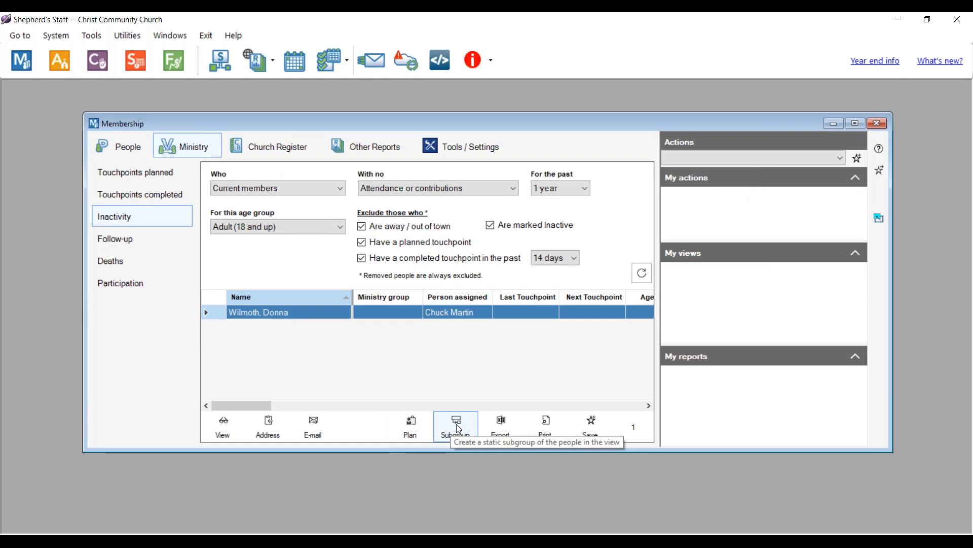
pyautogui.click(457, 425)
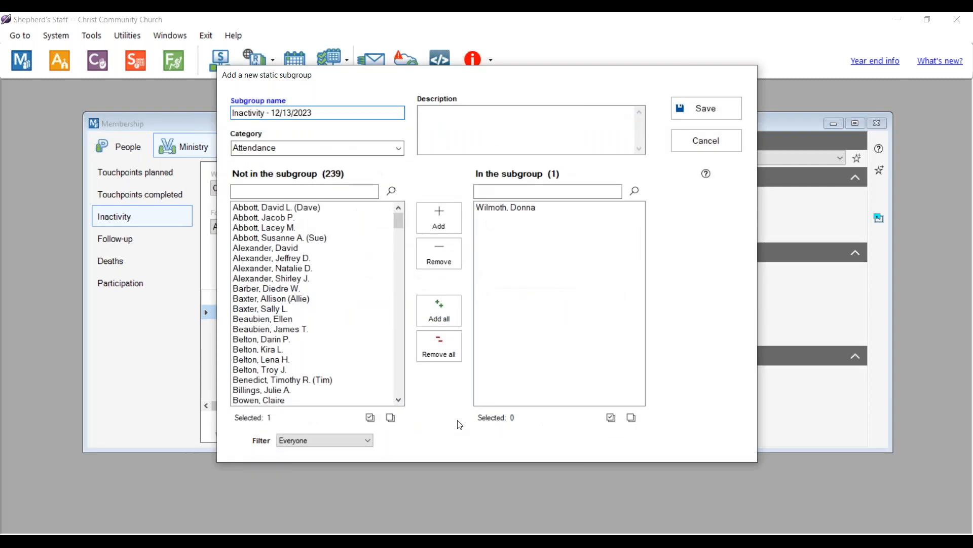
pyautogui.click(343, 117)
pyautogui.press('BackSpace')
pyautogui.press('BackSpace')
pyautogui.press('BackSpace')
pyautogui.press('BackSpace')
pyautogui.press('BackSpace')
pyautogui.press('BackSpace')
pyautogui.press('BackSpace')
pyautogui.press('BackSpace')
pyautogui.press('BackSpace')
pyautogui.press('BackSpace')
pyautogui.press('BackSpace')
pyautogui.press('BackSpace')
pyautogui.write('2023')
pyautogui.click(716, 118)
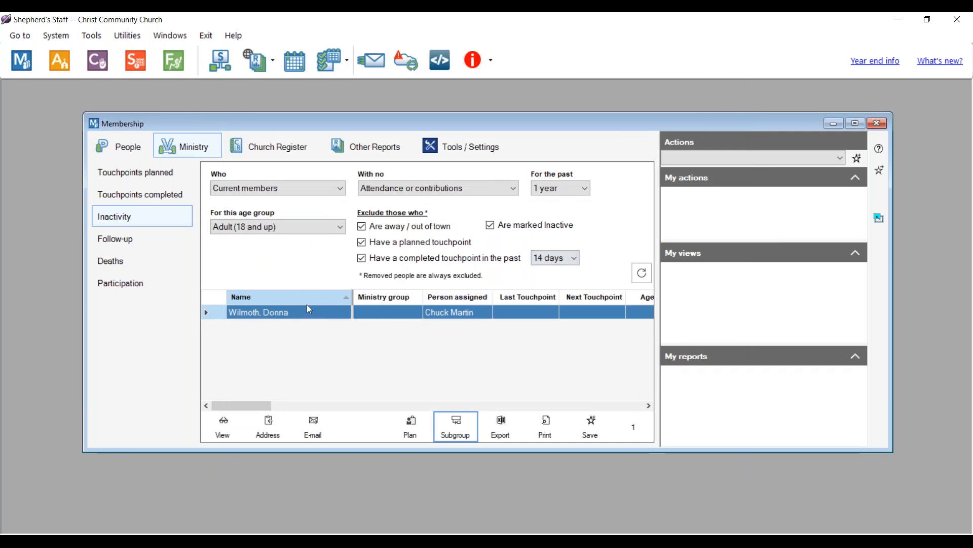
# - Check the printable reports, export the inactivity list, then close the Membership window
pyautogui.click(537, 425)
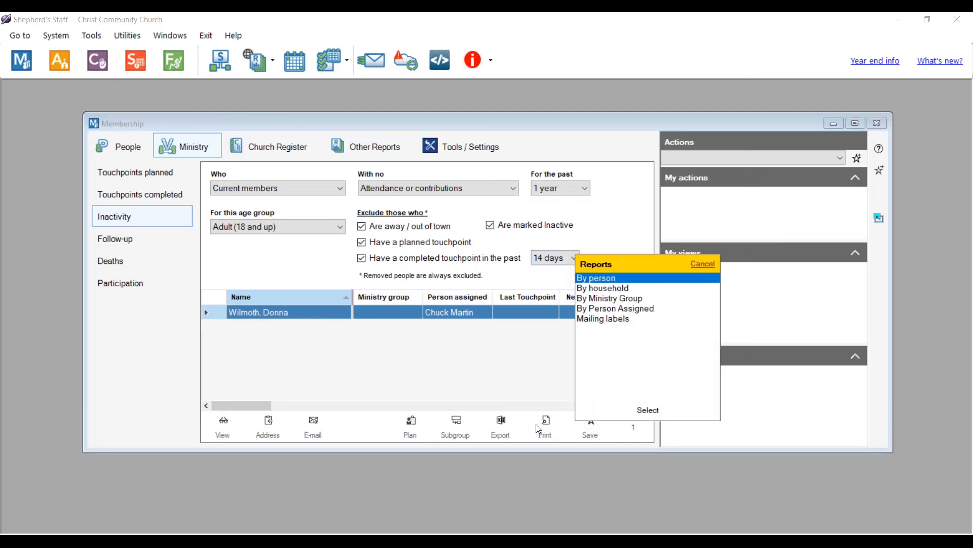
pyautogui.click(692, 262)
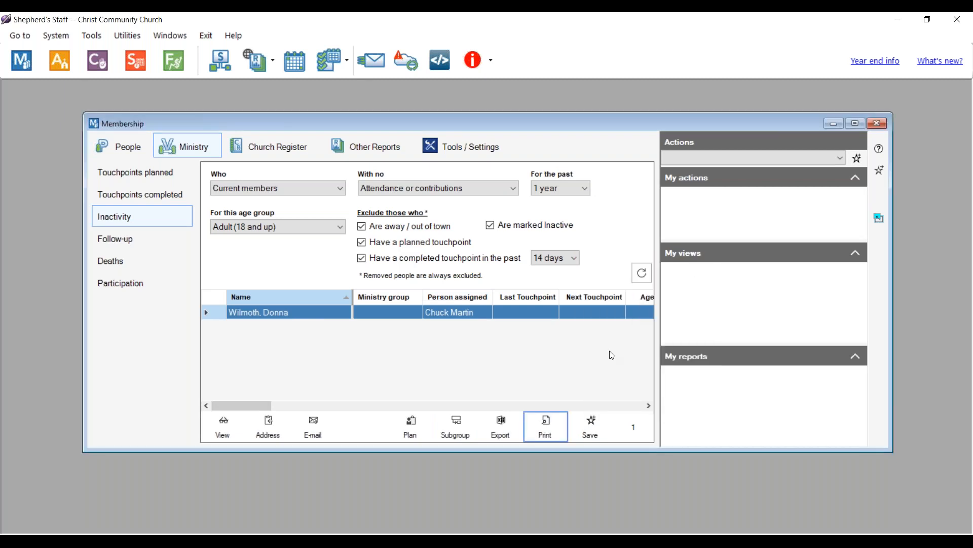
pyautogui.click(501, 429)
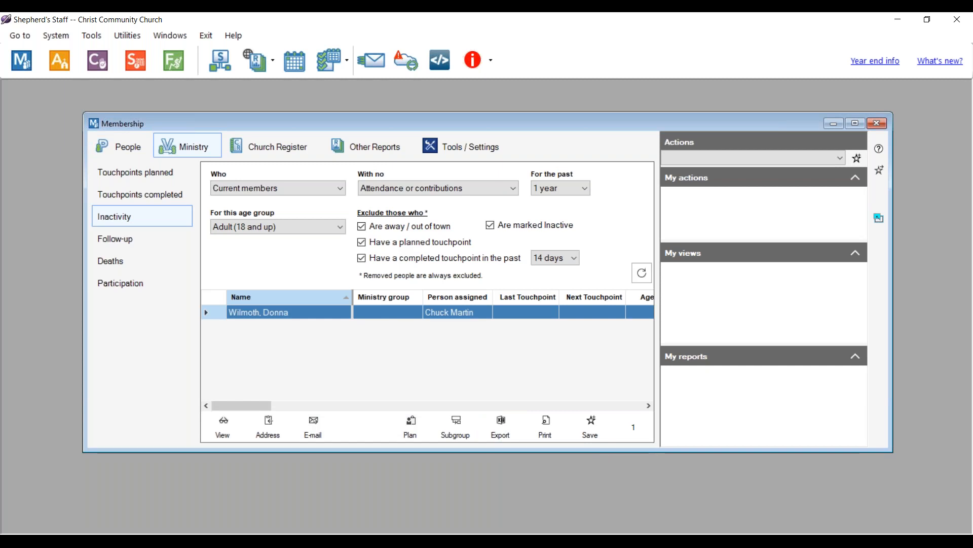
pyautogui.click(882, 124)
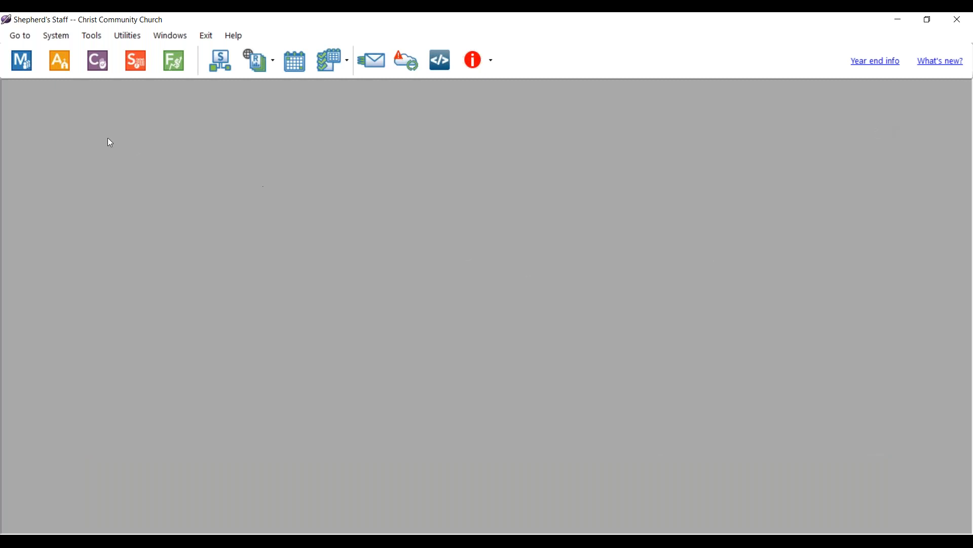
# - Reopen Membership and choose Other Reports' Statistics: Denomination-specific with Lutheran - LCMS
pyautogui.click(15, 64)
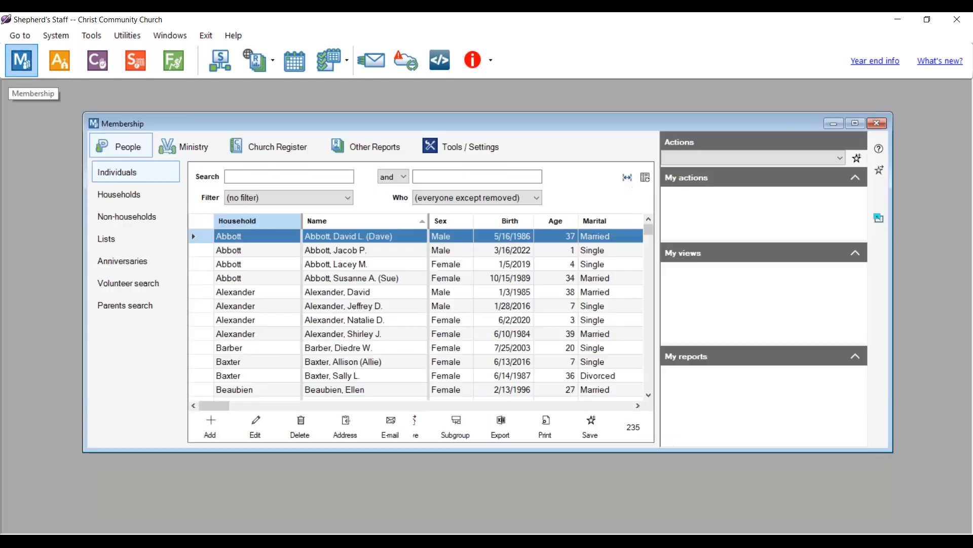
pyautogui.click(390, 148)
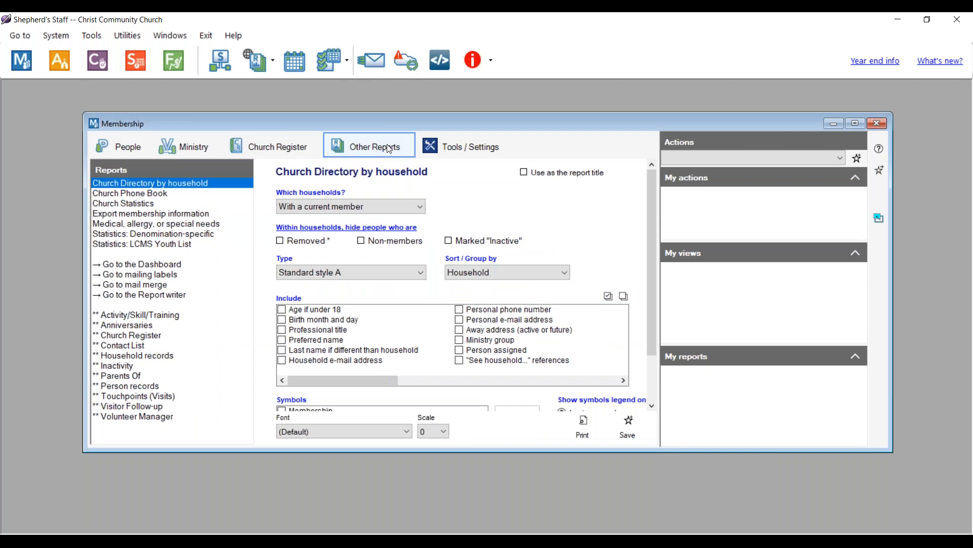
pyautogui.click(119, 236)
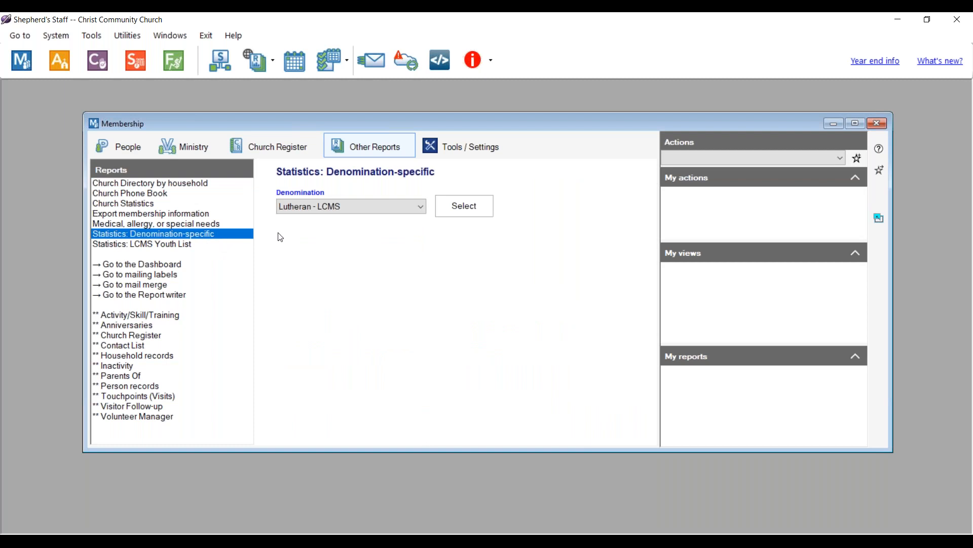
pyautogui.click(379, 204)
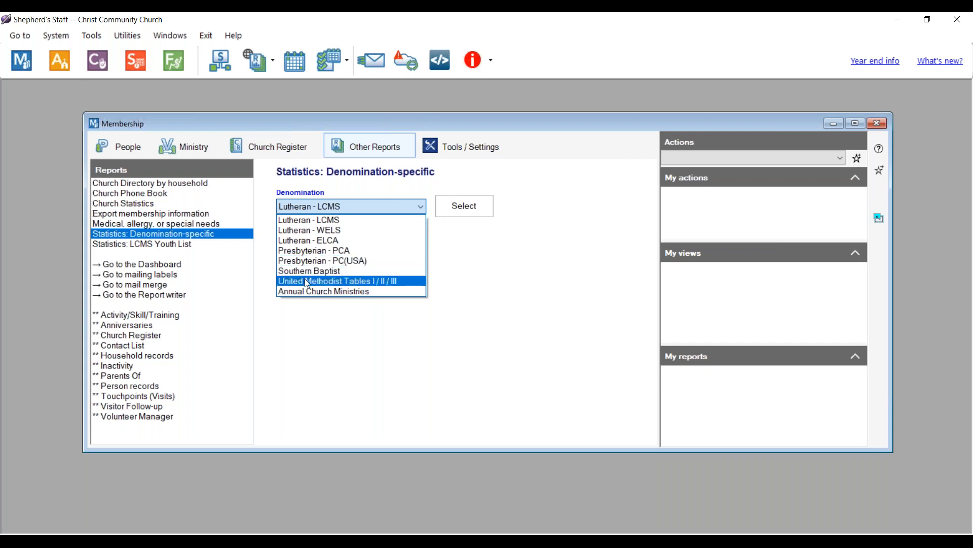
pyautogui.click(364, 222)
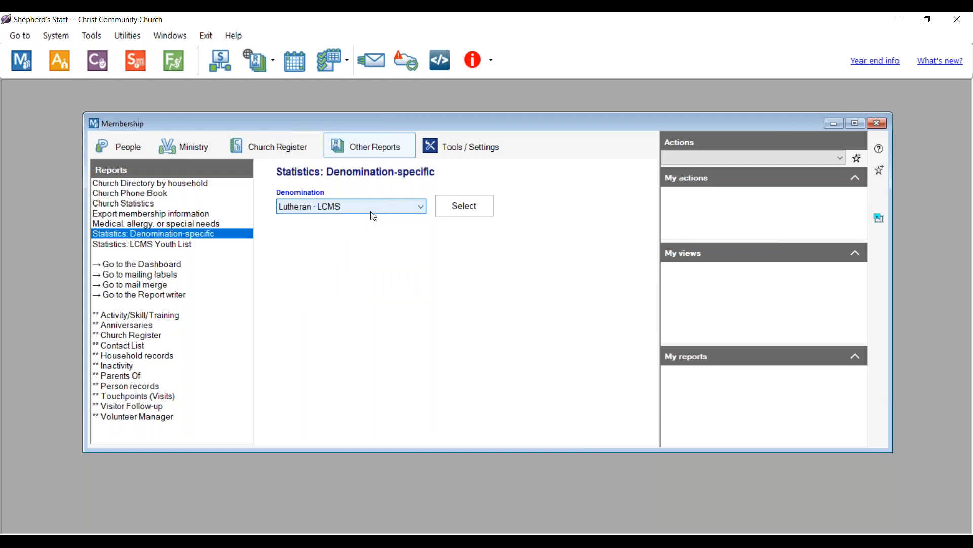
# - Calculate the 2023 LCMS statistics and inspect the infant/children and adult baptism details
pyautogui.click(461, 211)
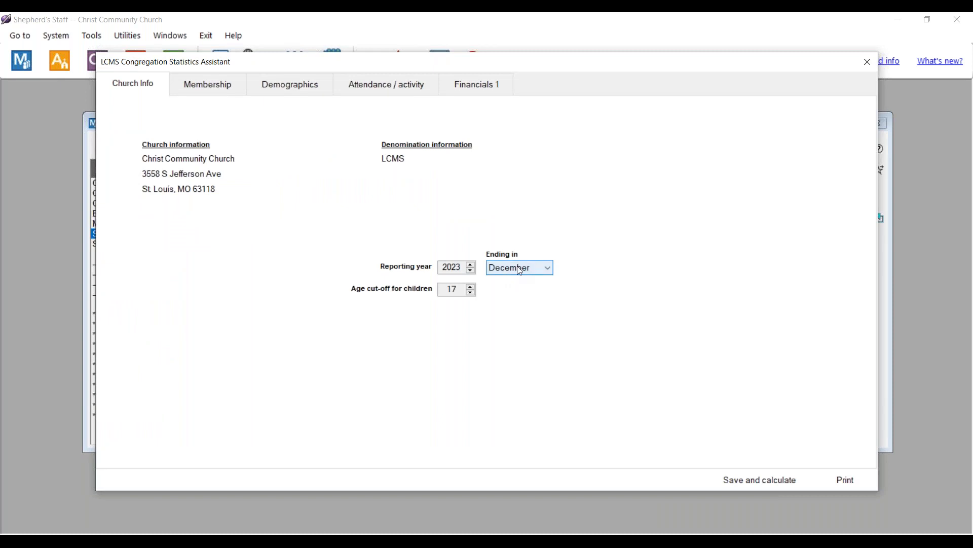
pyautogui.click(760, 482)
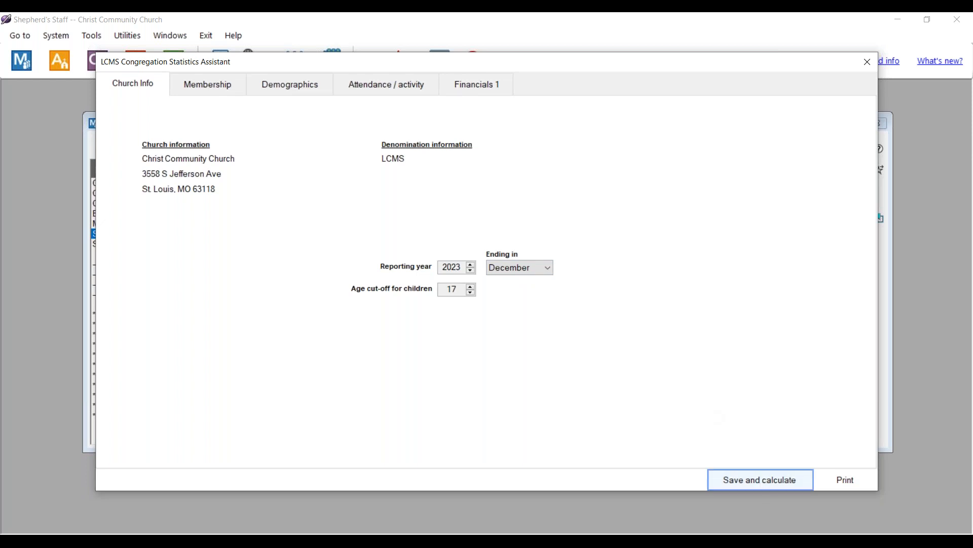
pyautogui.click(206, 93)
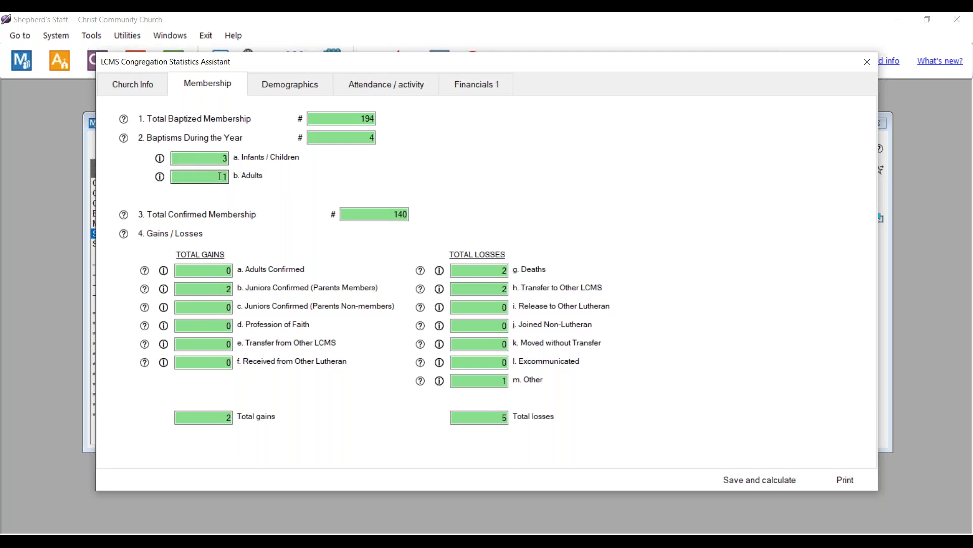
pyautogui.click(161, 160)
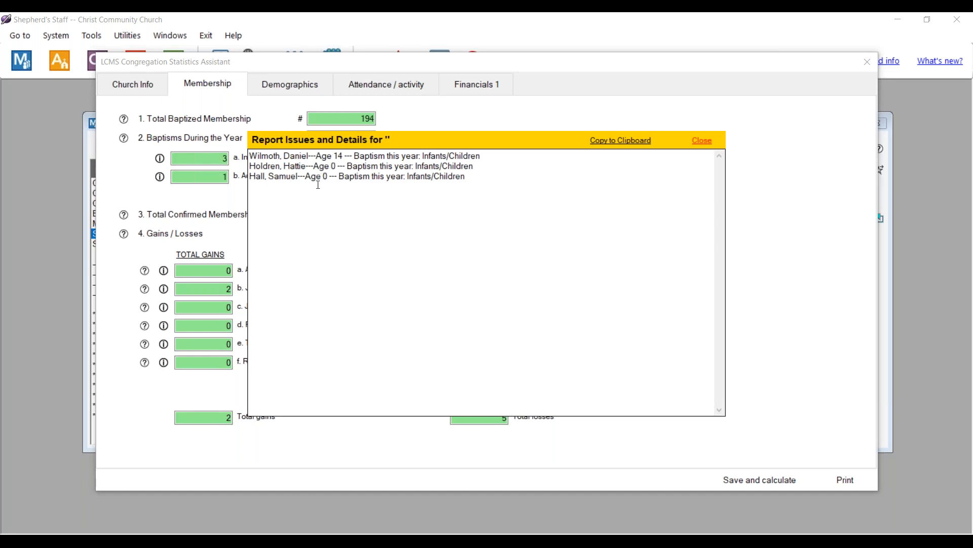
pyautogui.click(699, 140)
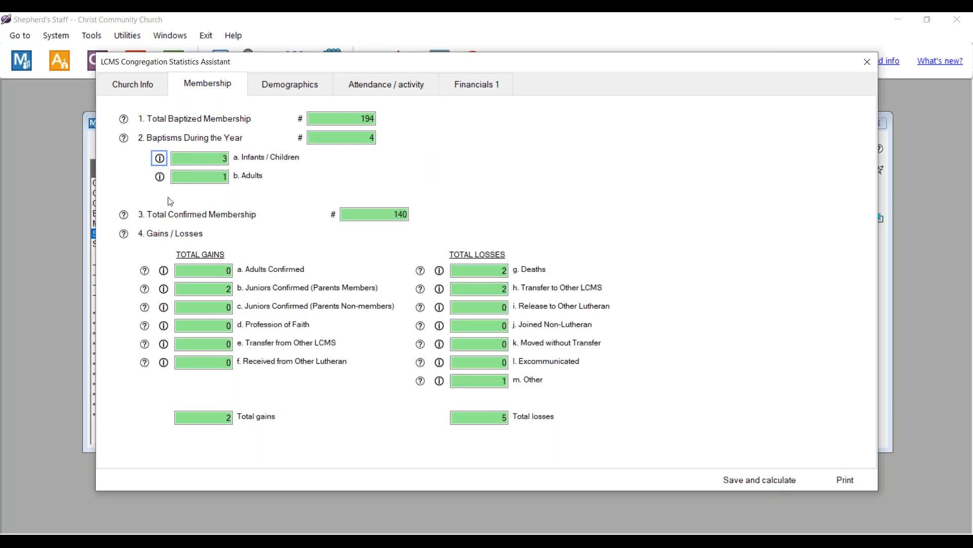
pyautogui.click(160, 177)
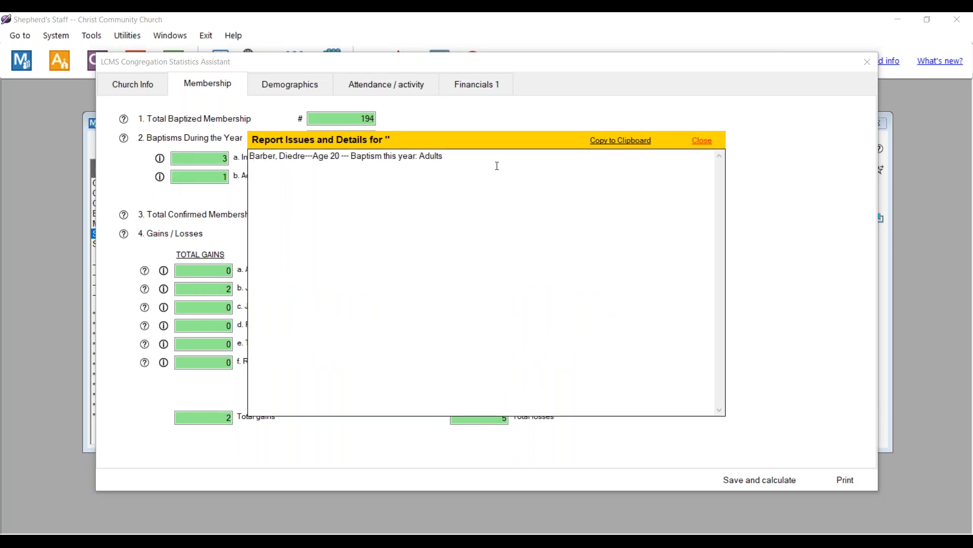
pyautogui.click(701, 141)
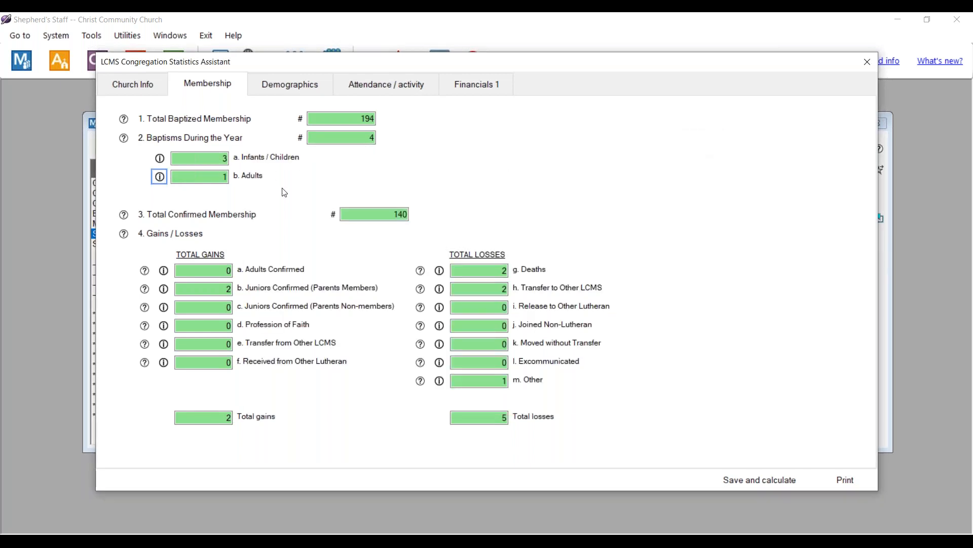
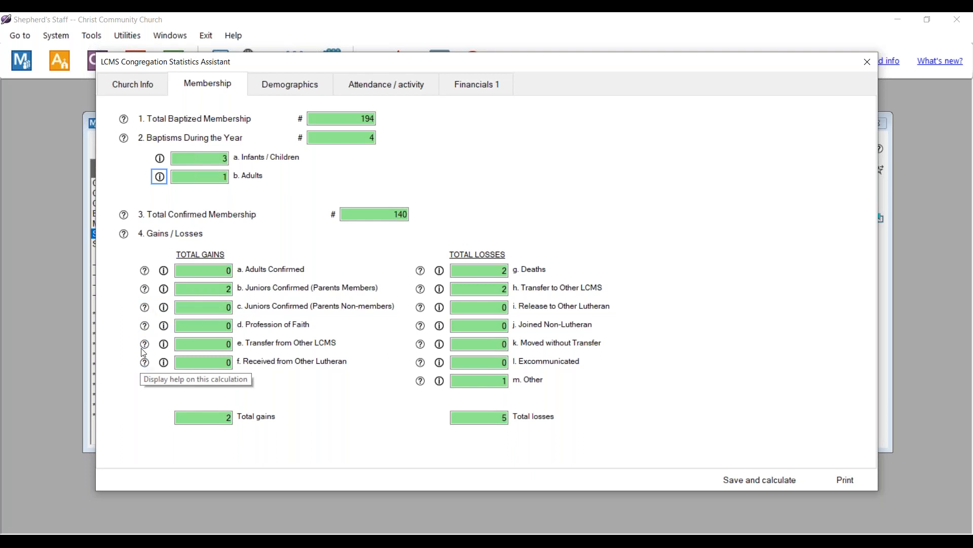
# - Read the help explanations for the Juniors Confirmed and Transfer to Other LCMS counts
pyautogui.click(145, 289)
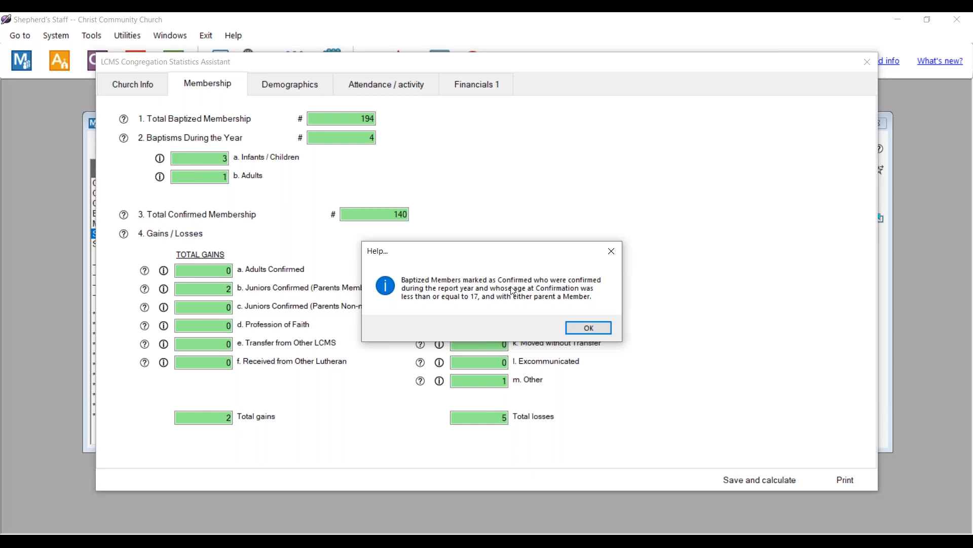
pyautogui.click(588, 327)
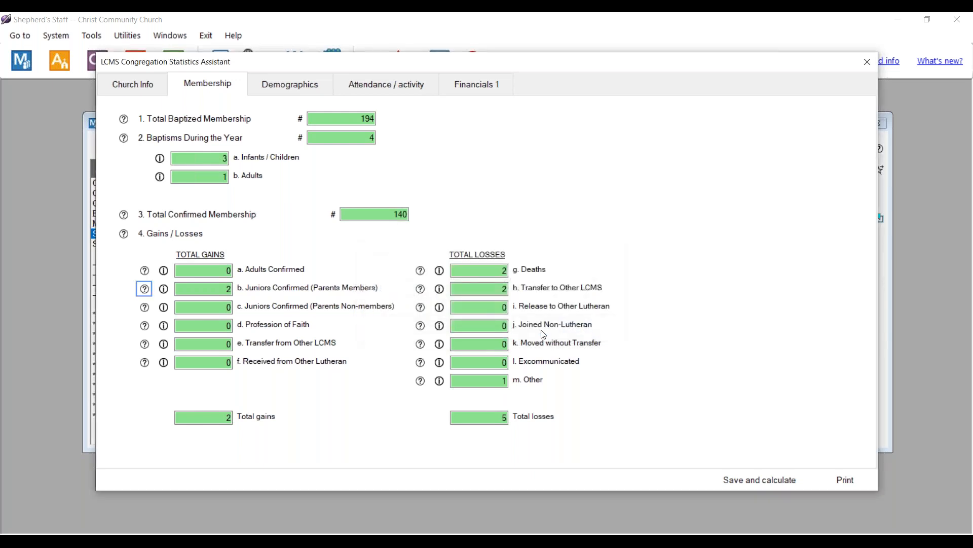
pyautogui.click(420, 290)
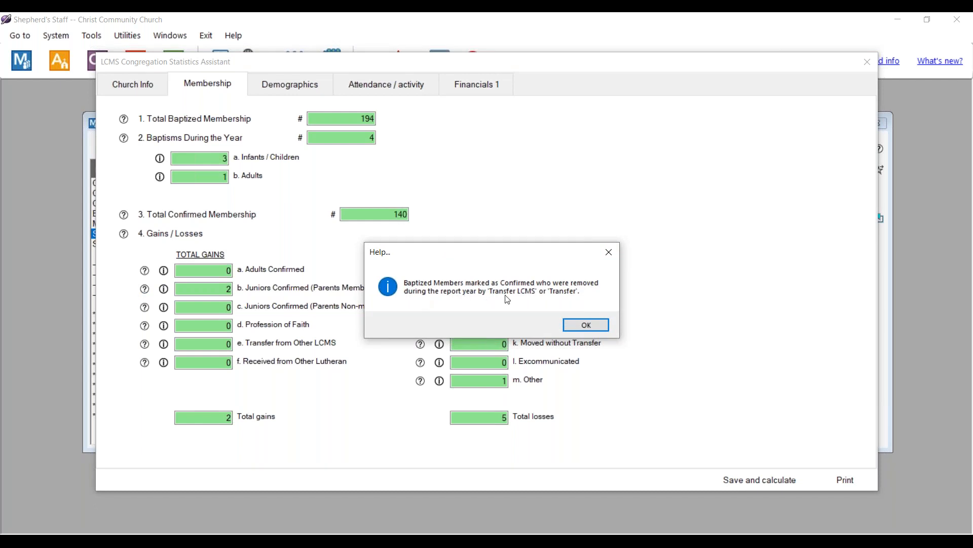
pyautogui.click(588, 325)
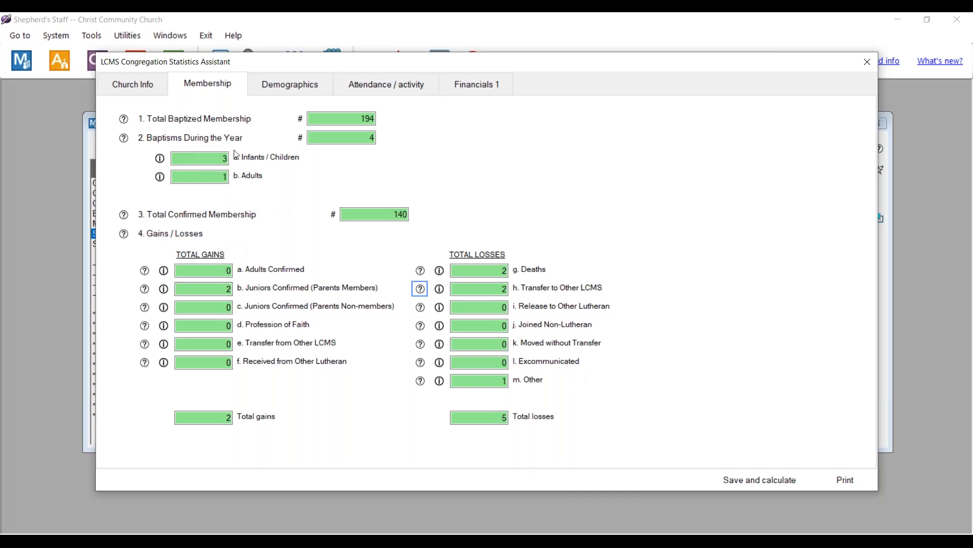
# - Review the Demographics and Attendance / activity statistics, then close the LCMS Statistics Assistant
pyautogui.click(275, 86)
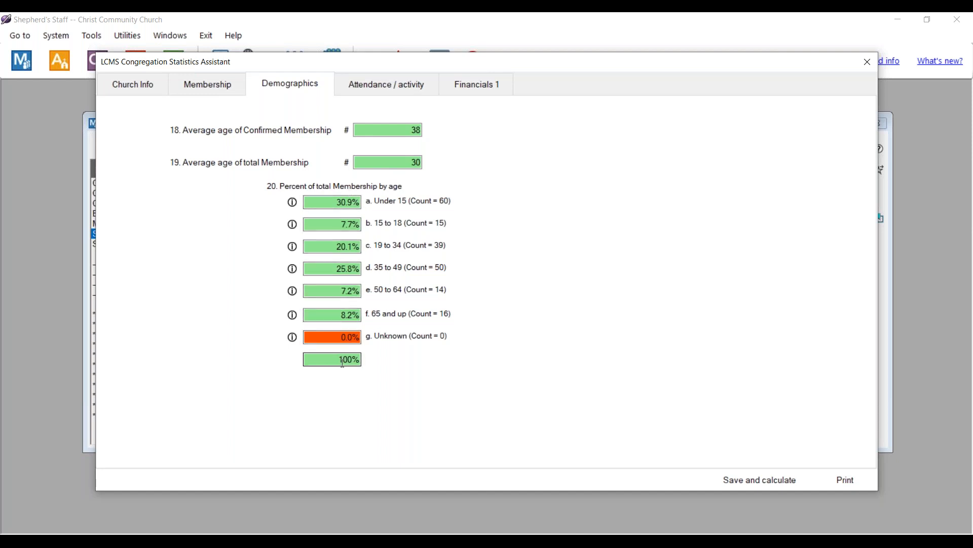
pyautogui.click(382, 86)
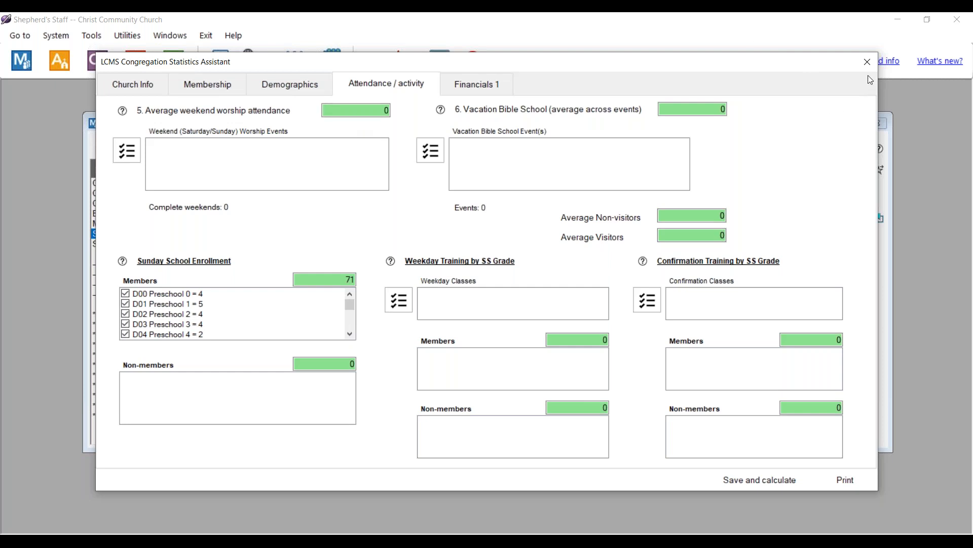
pyautogui.click(868, 62)
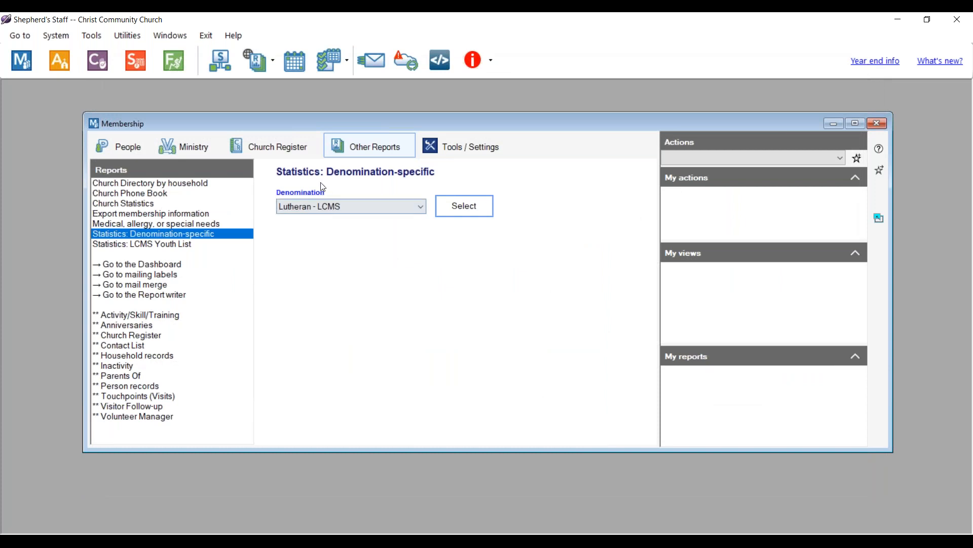
# - Keep Lutheran - LCMS, then preview the 2023 Church Statistics report of type Persons removed
pyautogui.click(323, 204)
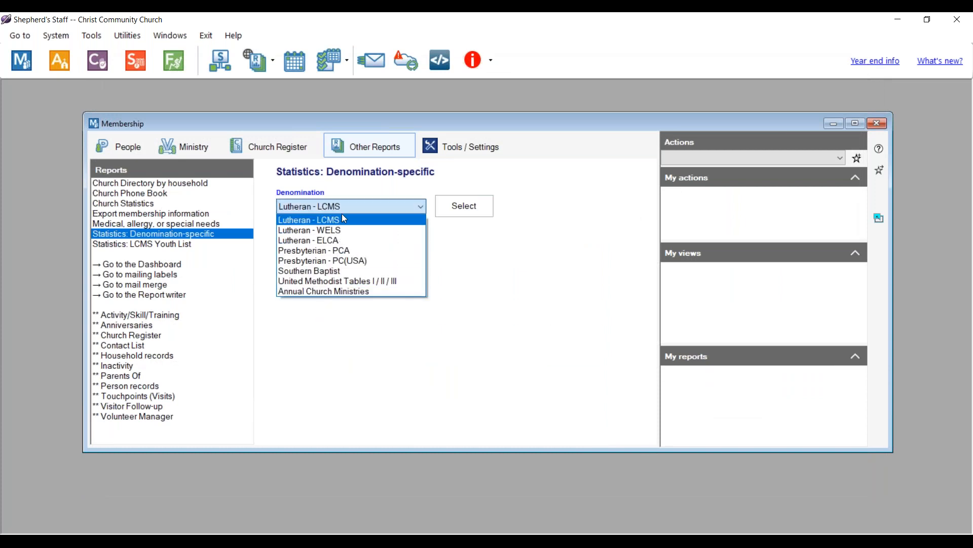
pyautogui.click(342, 220)
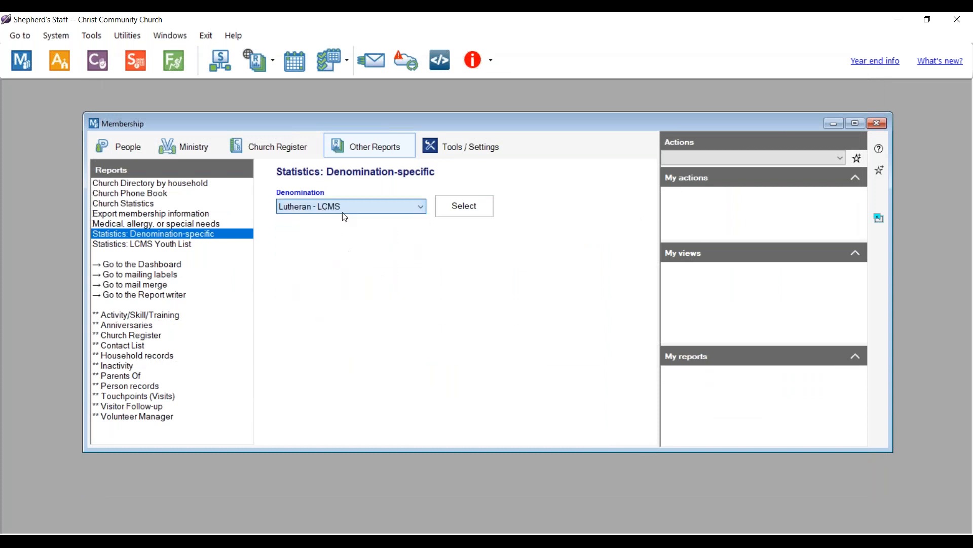
pyautogui.click(110, 204)
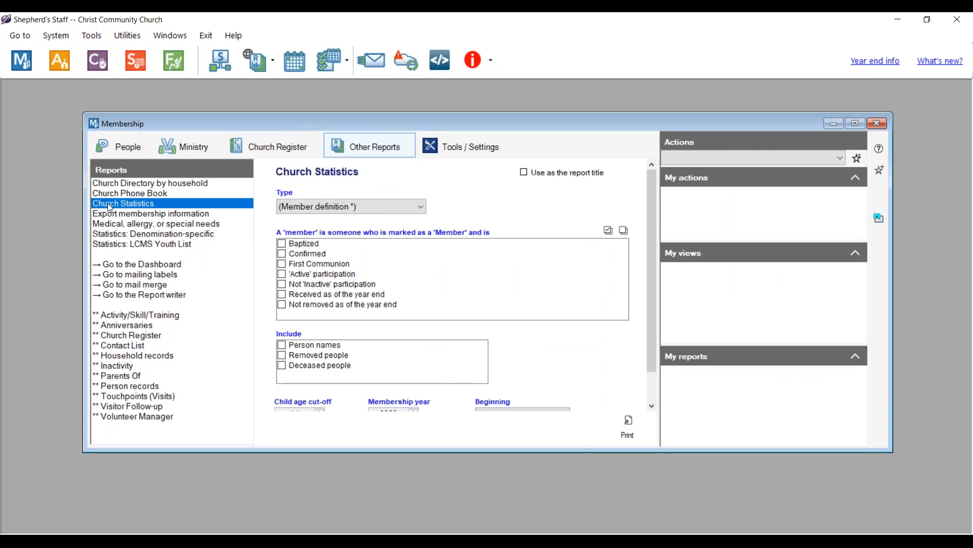
pyautogui.click(342, 206)
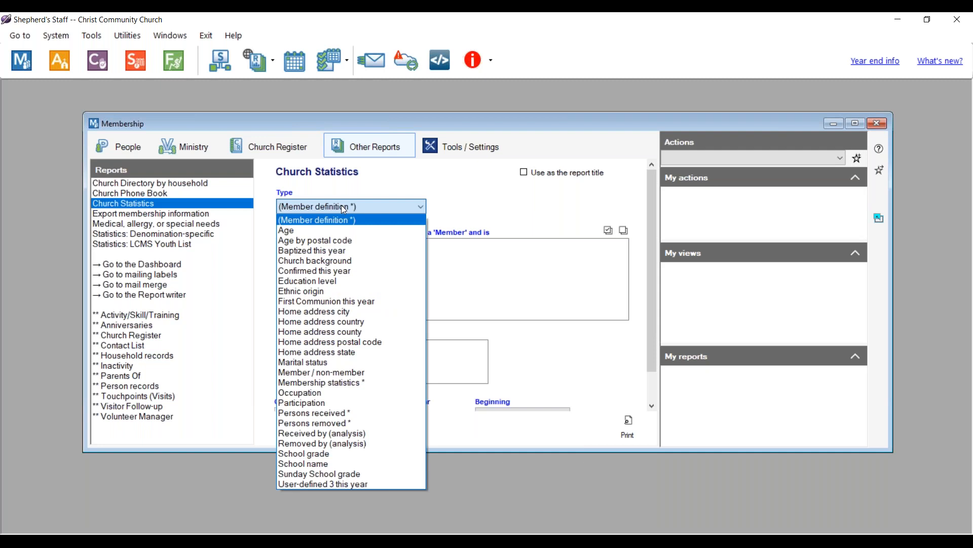
pyautogui.click(304, 424)
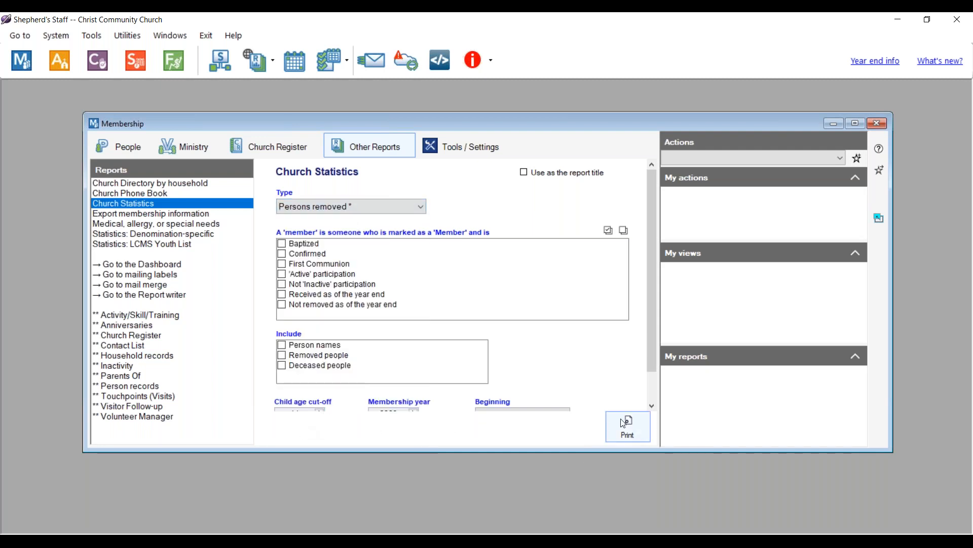
pyautogui.scroll(-1, 529, 367)
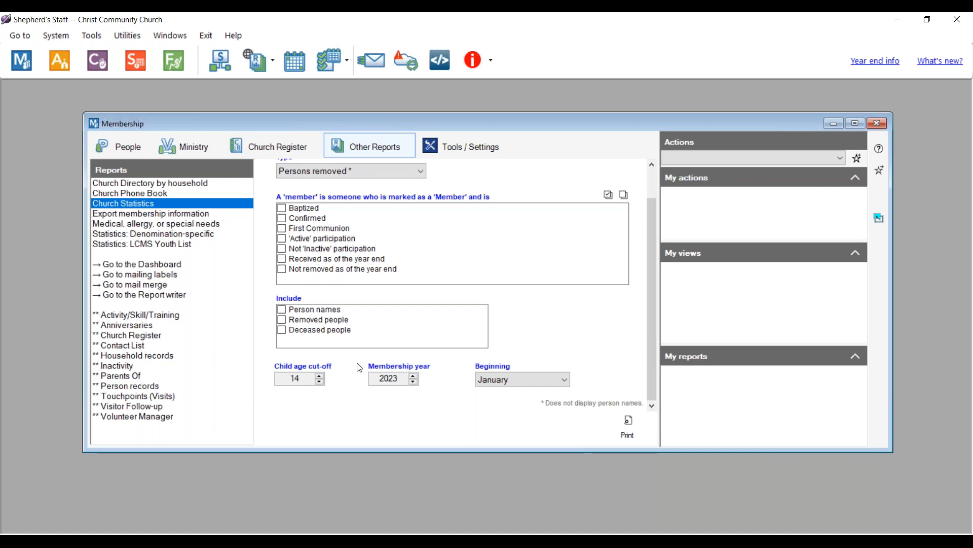
pyautogui.click(518, 383)
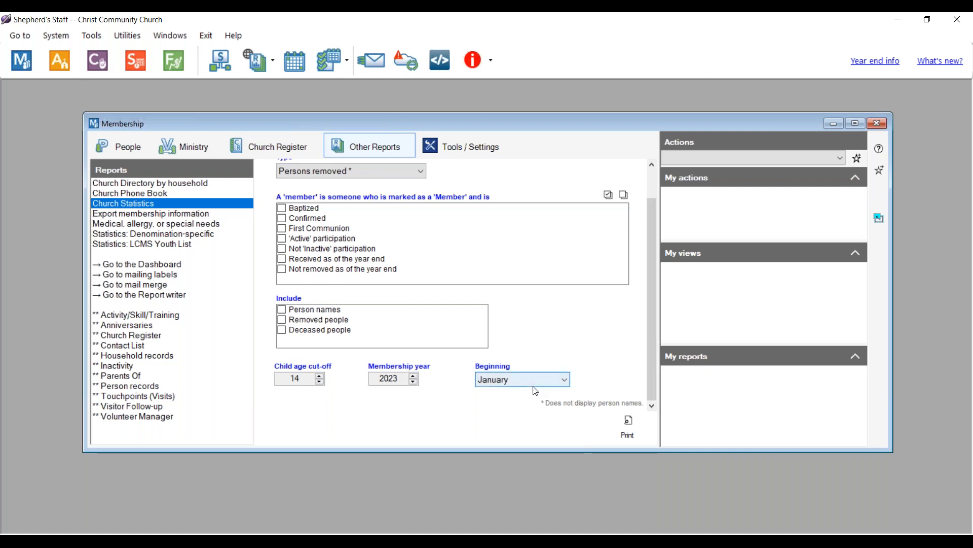
pyautogui.click(627, 426)
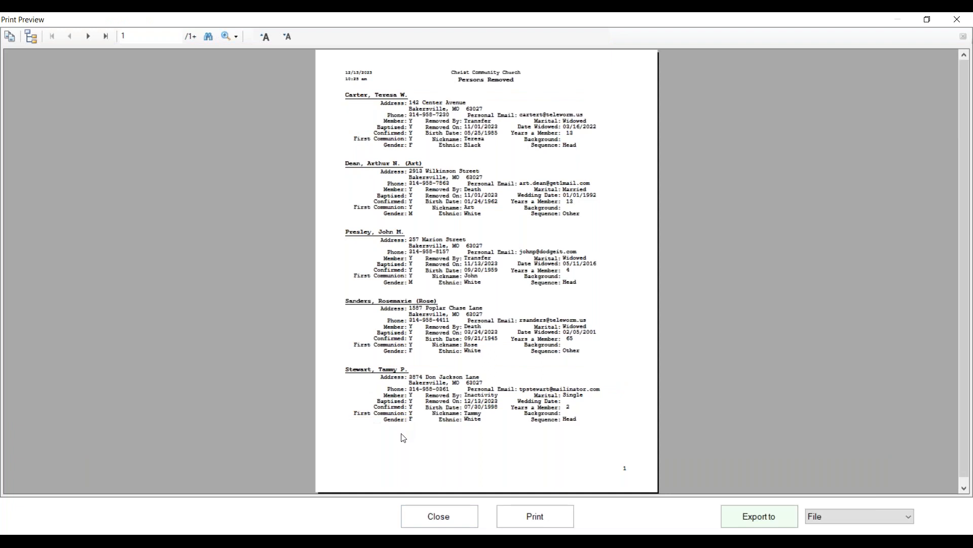
# - Check the Persons removed totals on page 2, then switch the report type to Persons received
pyautogui.click(88, 37)
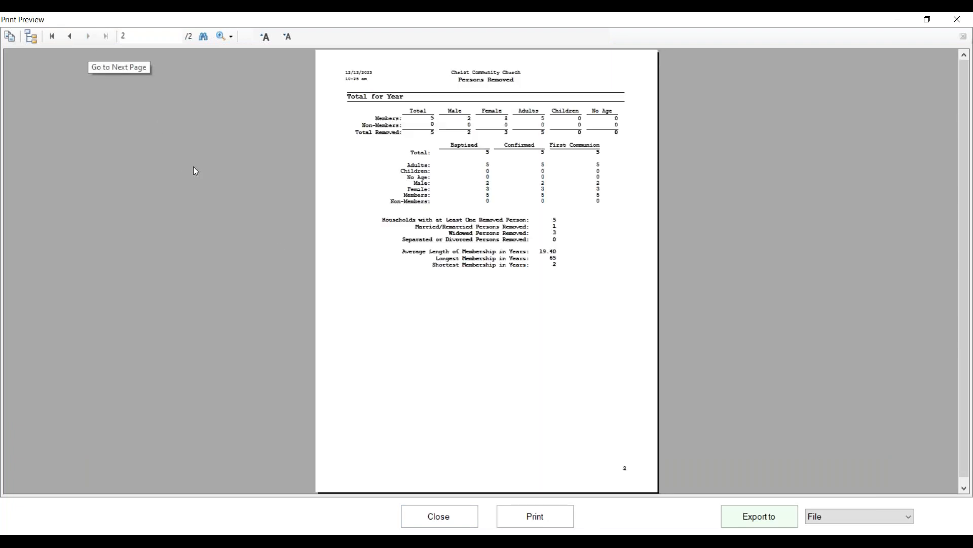
pyautogui.click(434, 516)
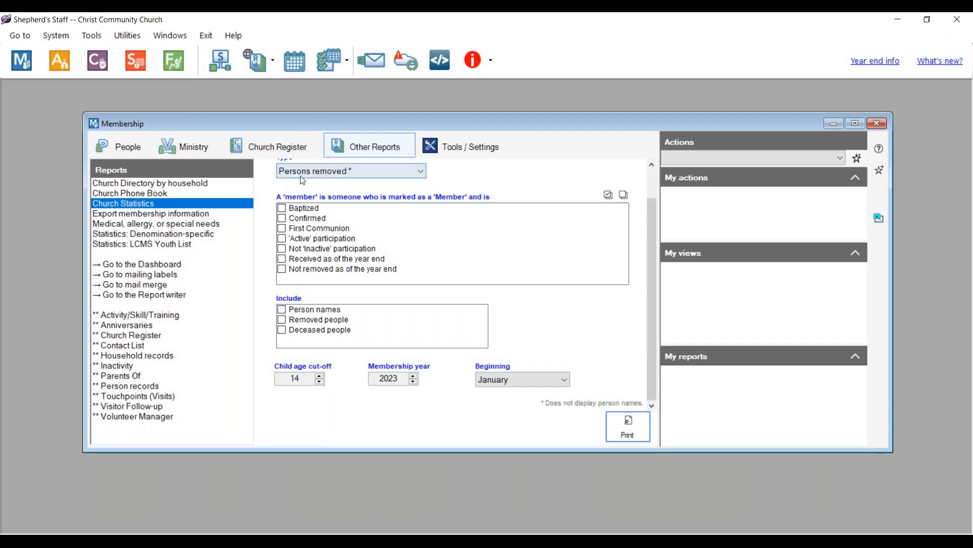
pyautogui.click(387, 170)
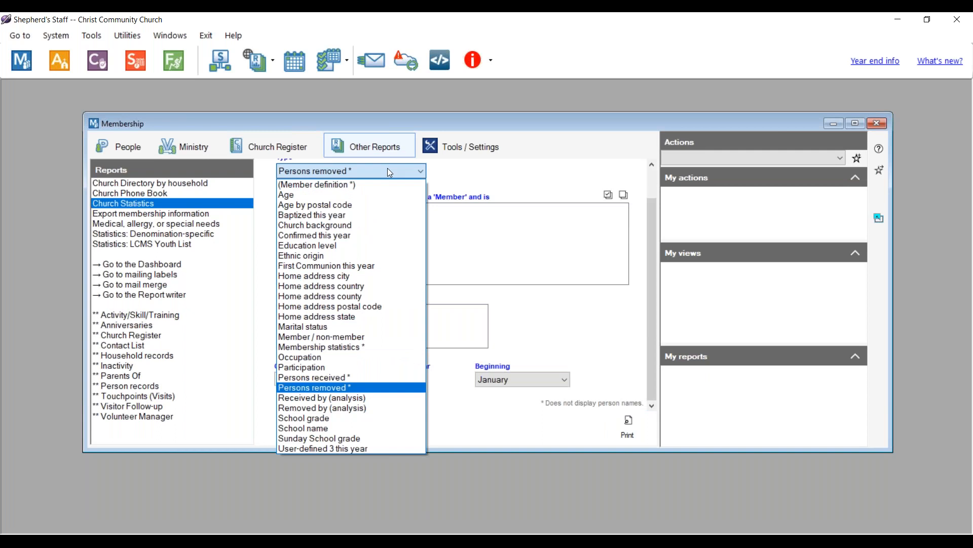
pyautogui.click(328, 377)
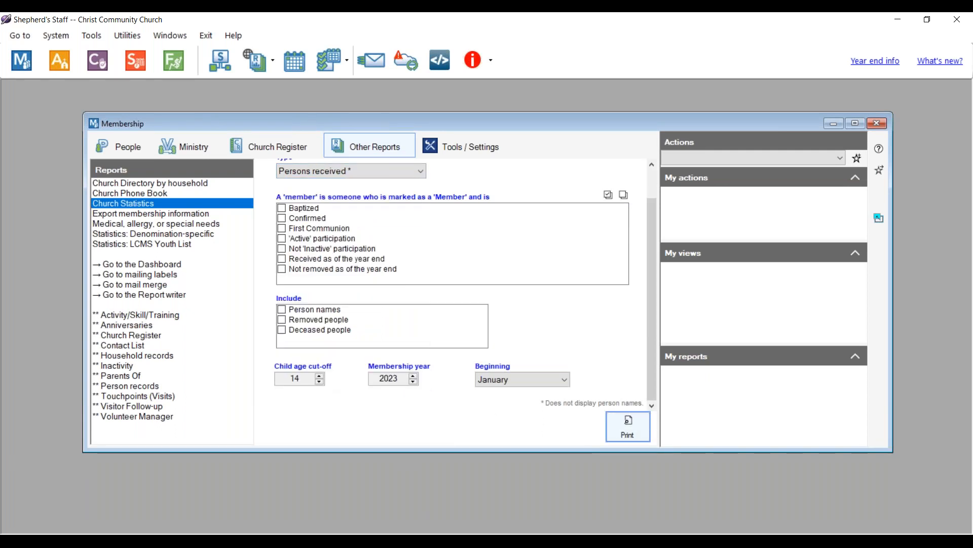
# - Preview the Persons received report, then change the report type to Membership statistics
pyautogui.click(618, 430)
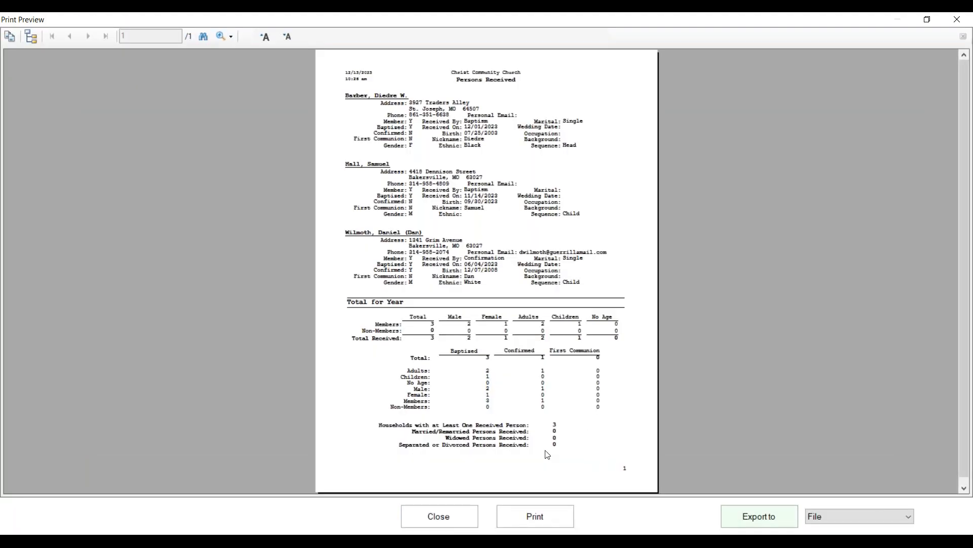
pyautogui.click(439, 516)
pyautogui.click(382, 173)
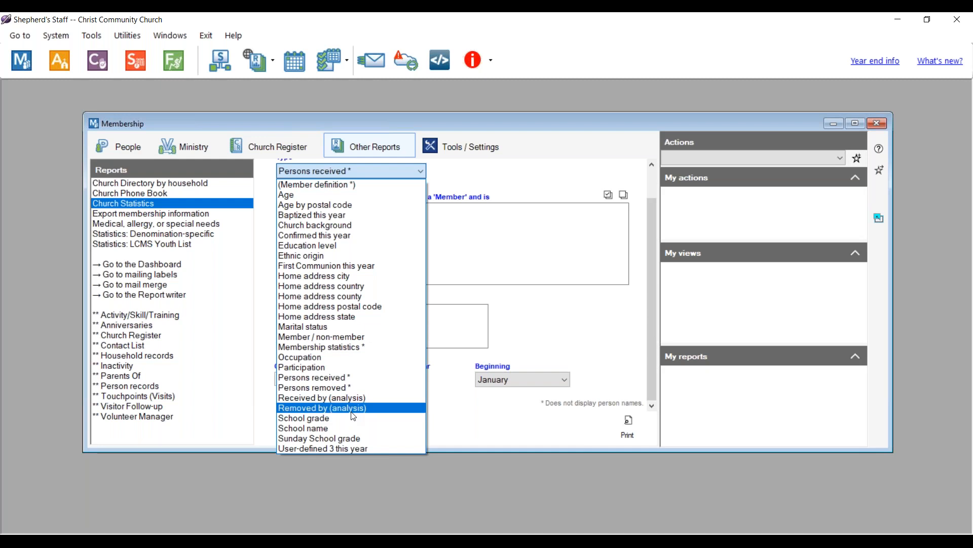
pyautogui.click(350, 347)
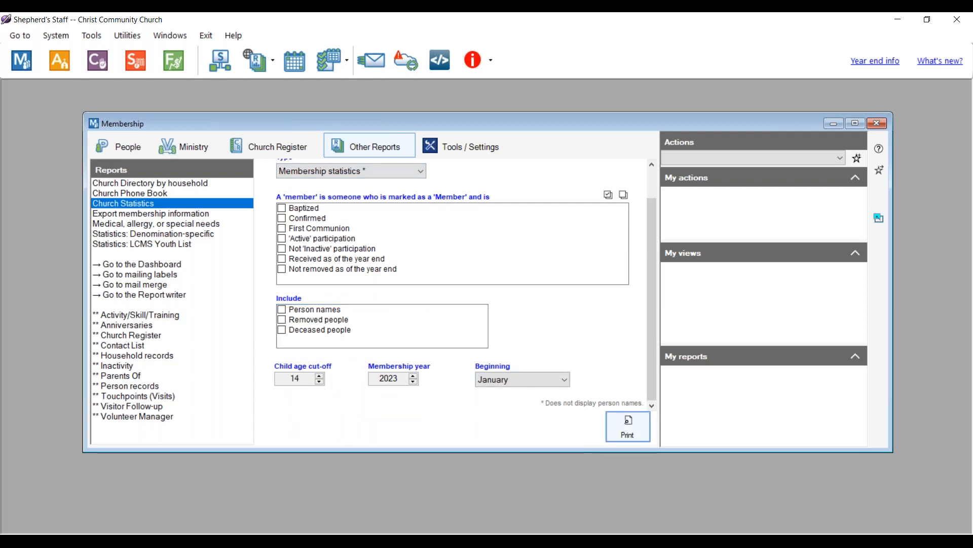
# - Preview the 2023 Membership statistics report, glance at Denomination-specific statistics, then open Tools / Settings
pyautogui.click(627, 427)
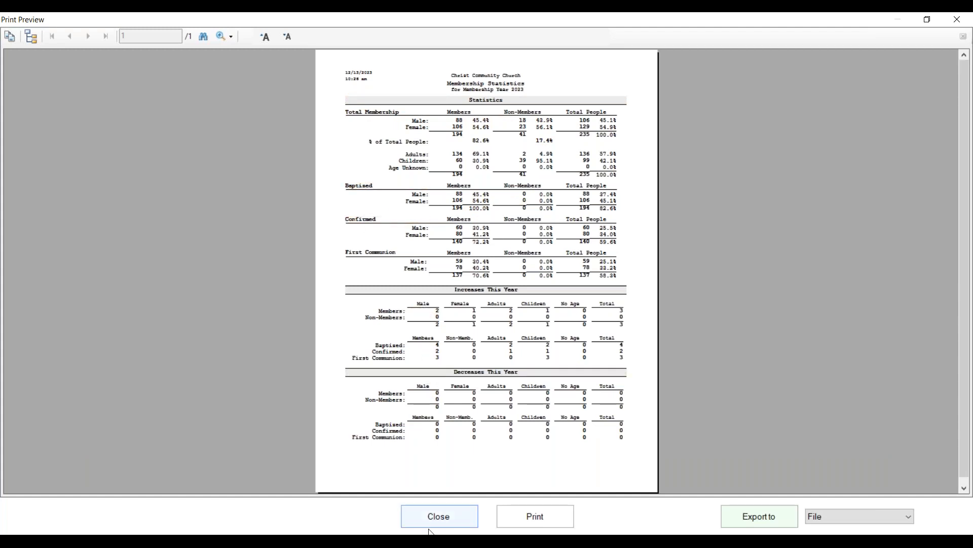
pyautogui.click(452, 513)
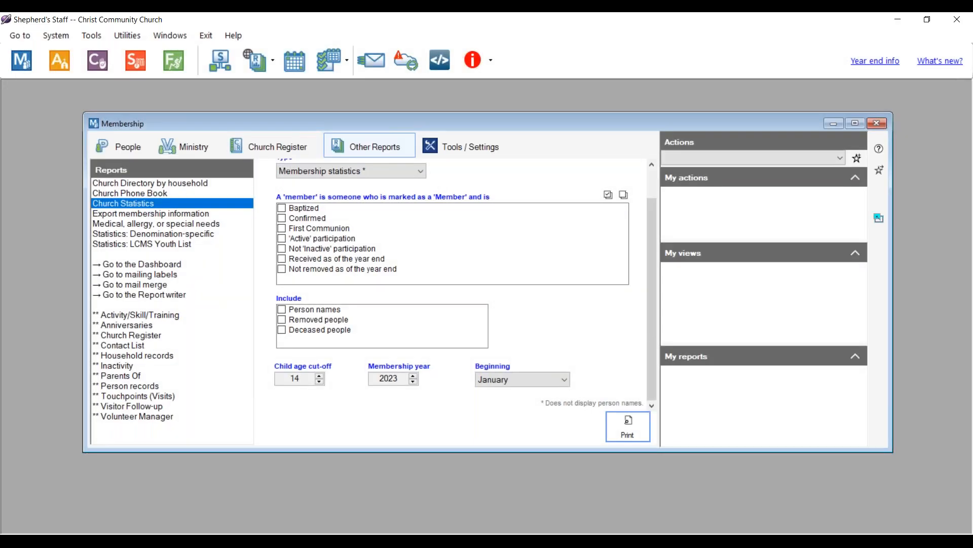
pyautogui.click(180, 235)
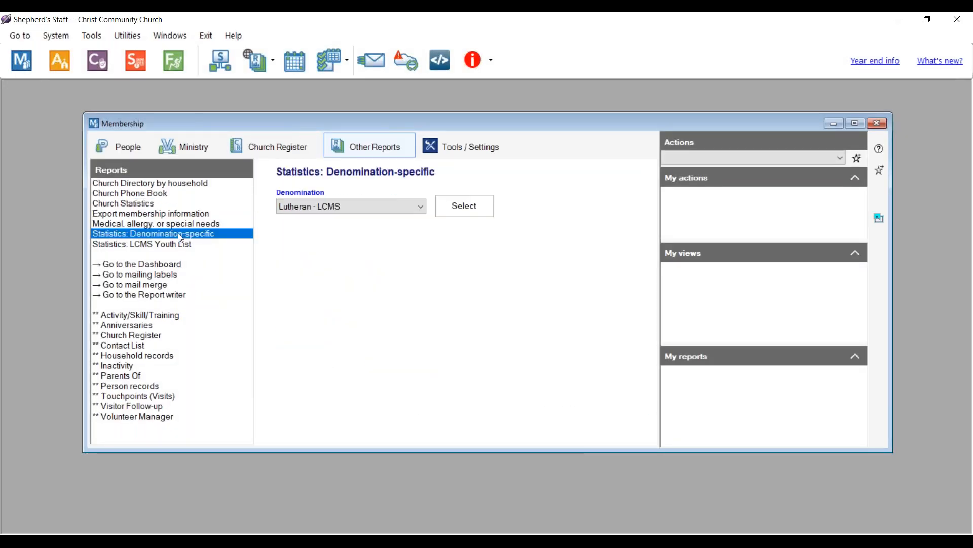
pyautogui.click(330, 209)
pyautogui.click(330, 211)
pyautogui.click(129, 204)
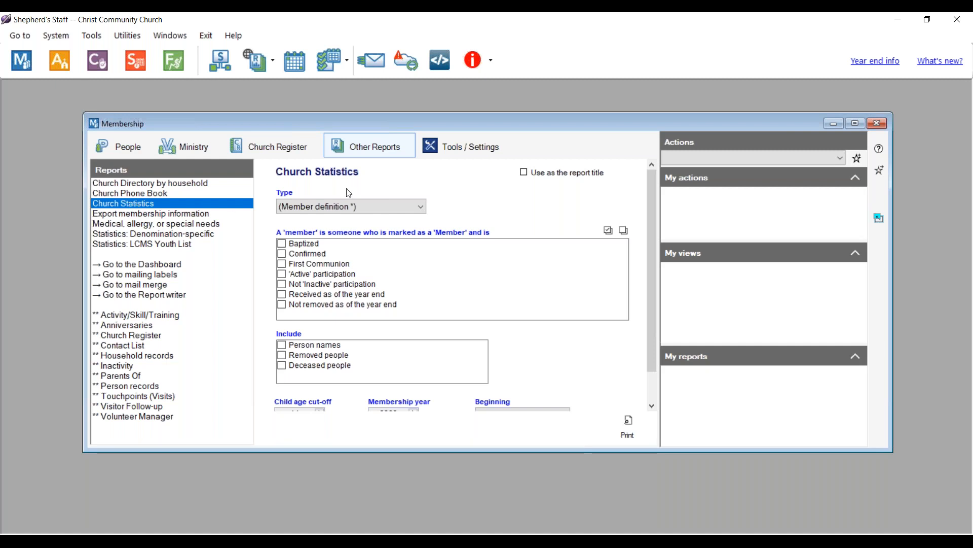
pyautogui.click(464, 149)
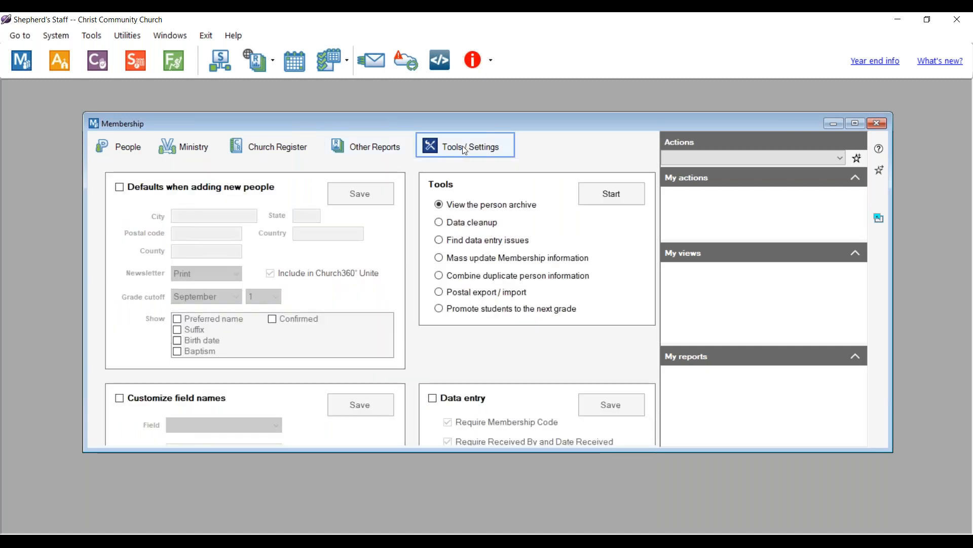
# - Start the Mass update Membership information tool and confirm a current backup exists
pyautogui.click(438, 260)
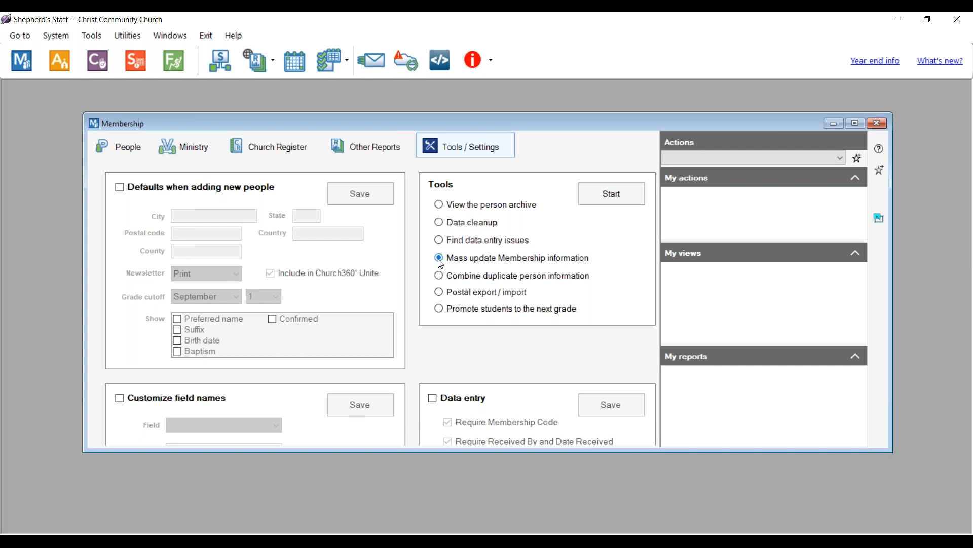
pyautogui.click(608, 189)
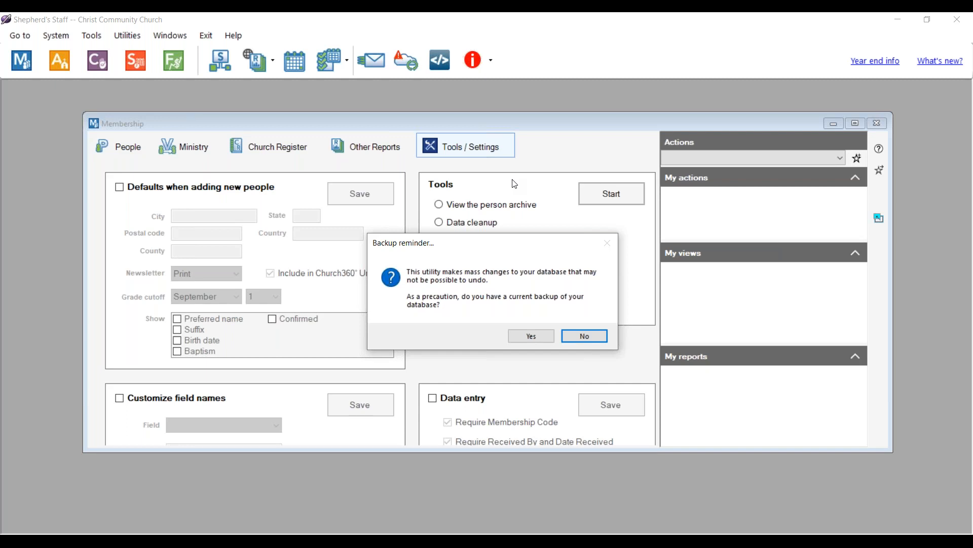
pyautogui.click(530, 336)
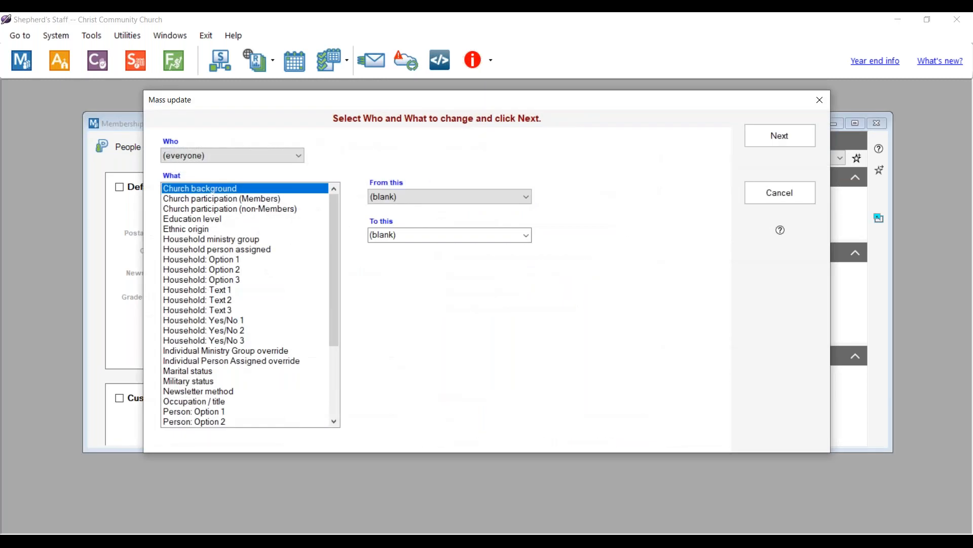
# - Set up the mass update: Church participation, subgroup Inactivity 2023, new value Inactive
pyautogui.click(195, 199)
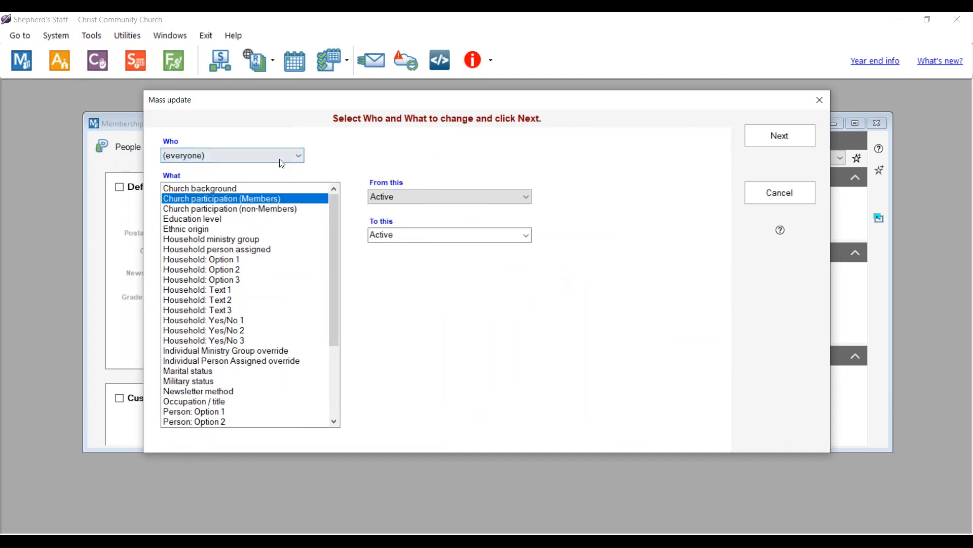
pyautogui.click(222, 158)
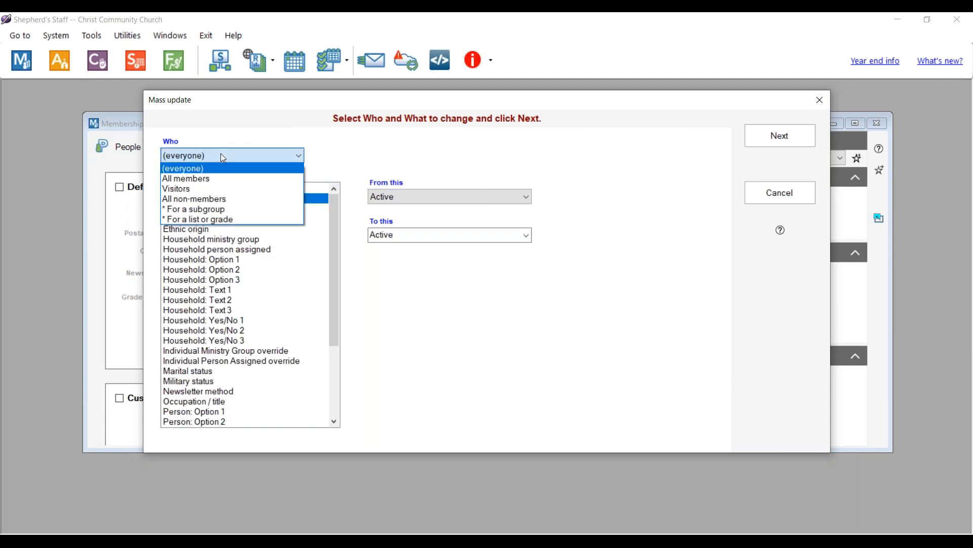
pyautogui.click(193, 209)
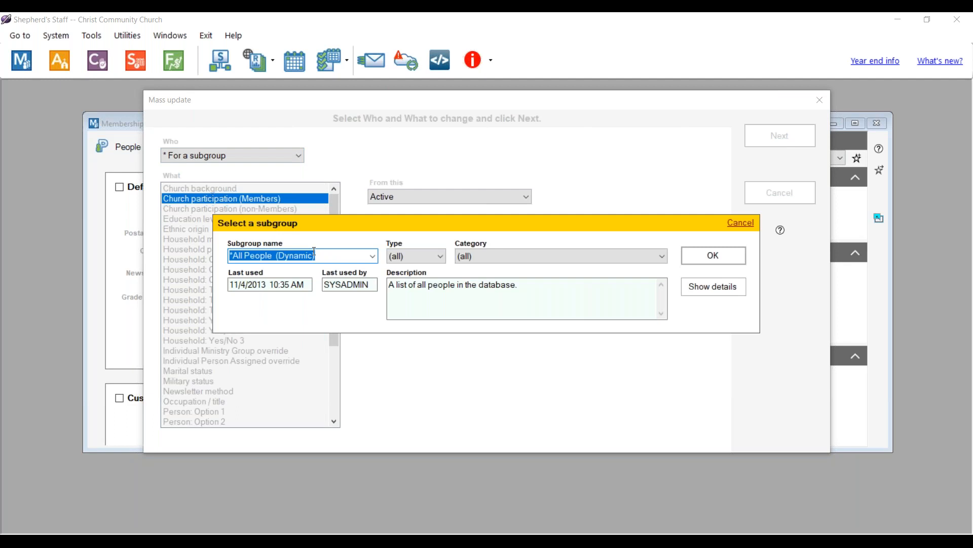
pyautogui.write('in')
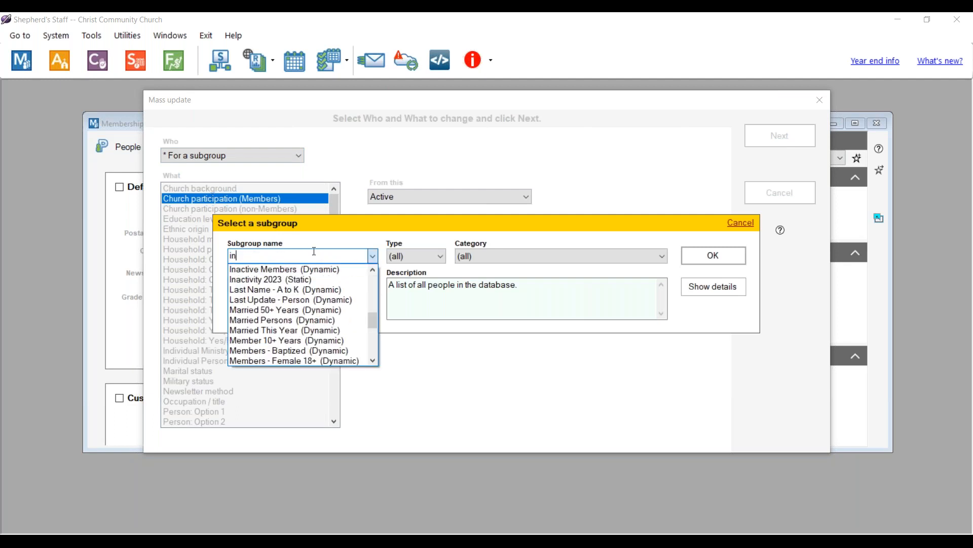
pyautogui.click(358, 277)
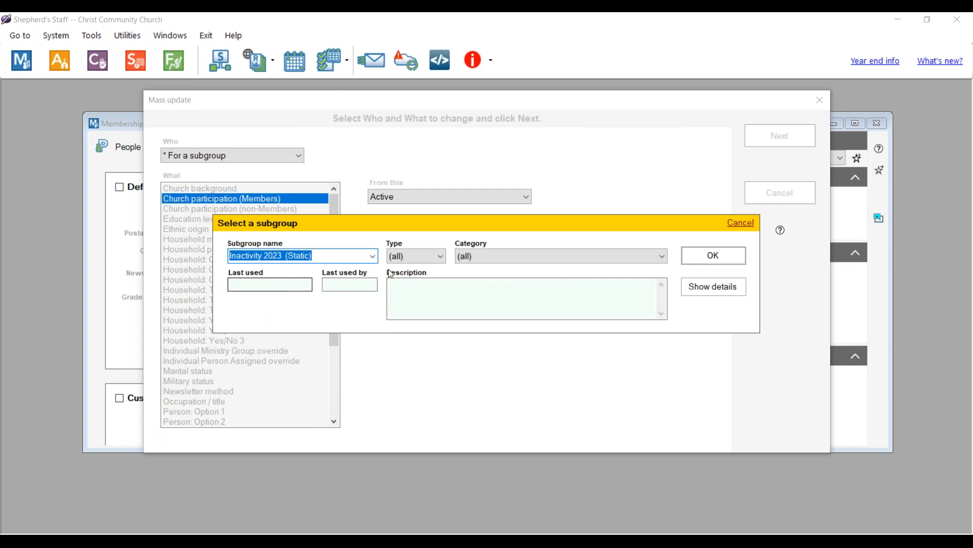
pyautogui.click(715, 254)
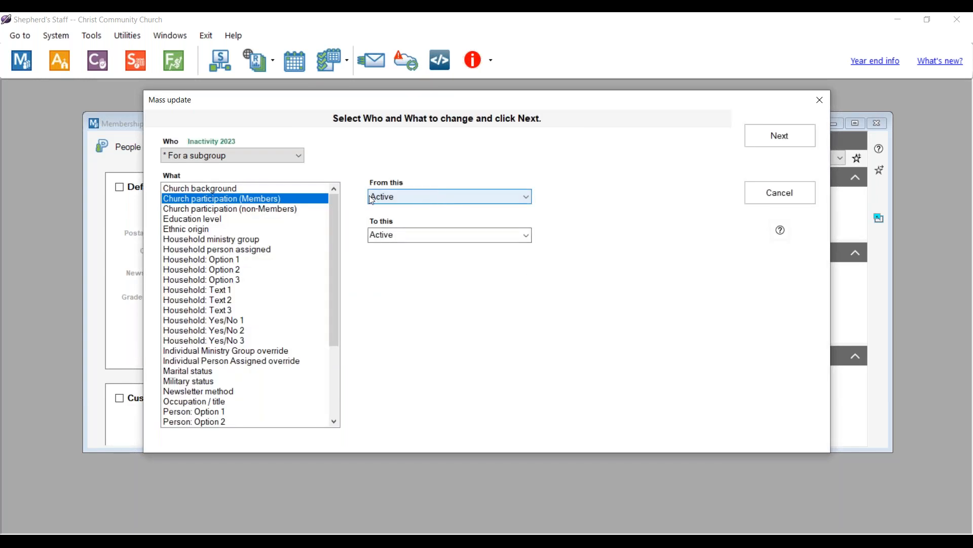
pyautogui.click(428, 235)
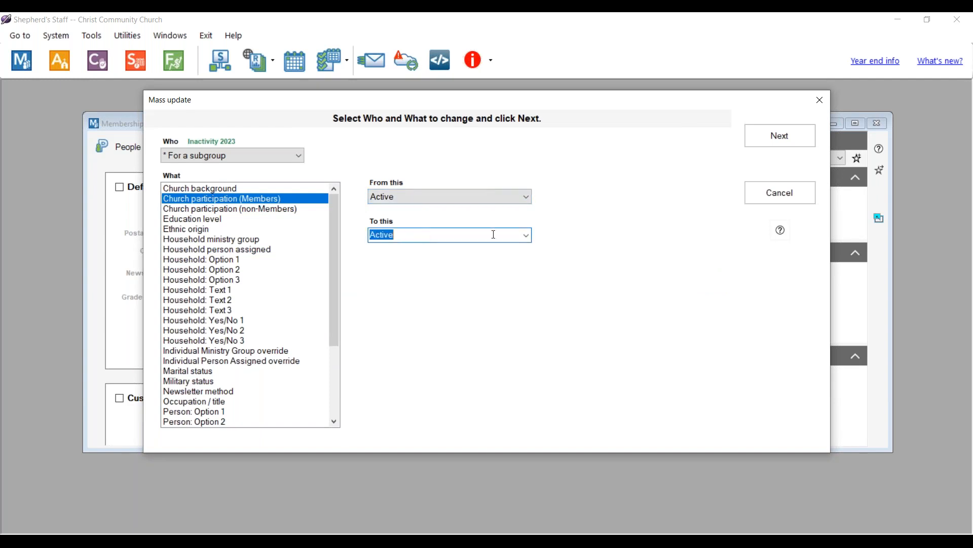
pyautogui.click(525, 236)
pyautogui.click(400, 269)
# - Apply the change to the one listed individual, close the mass update, and show the People list
pyautogui.click(773, 142)
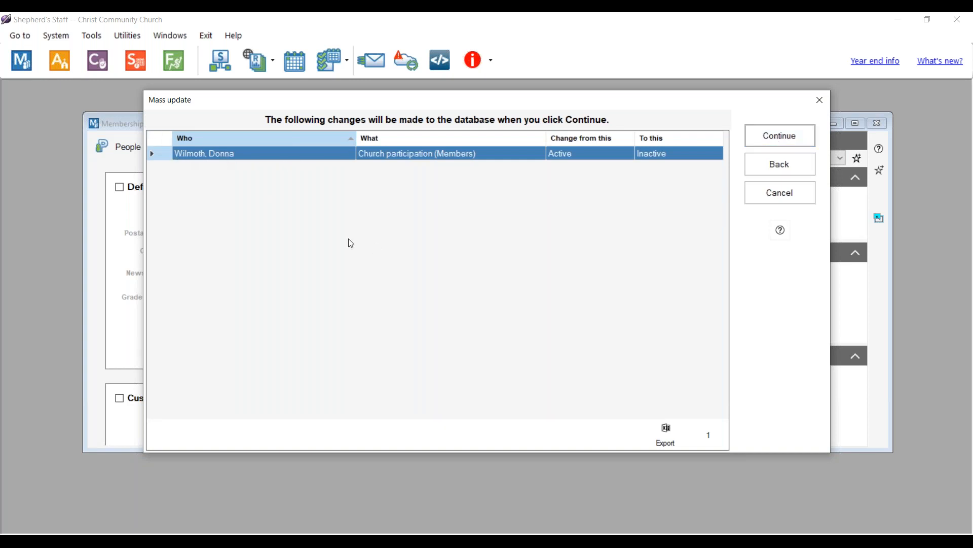
pyautogui.click(783, 137)
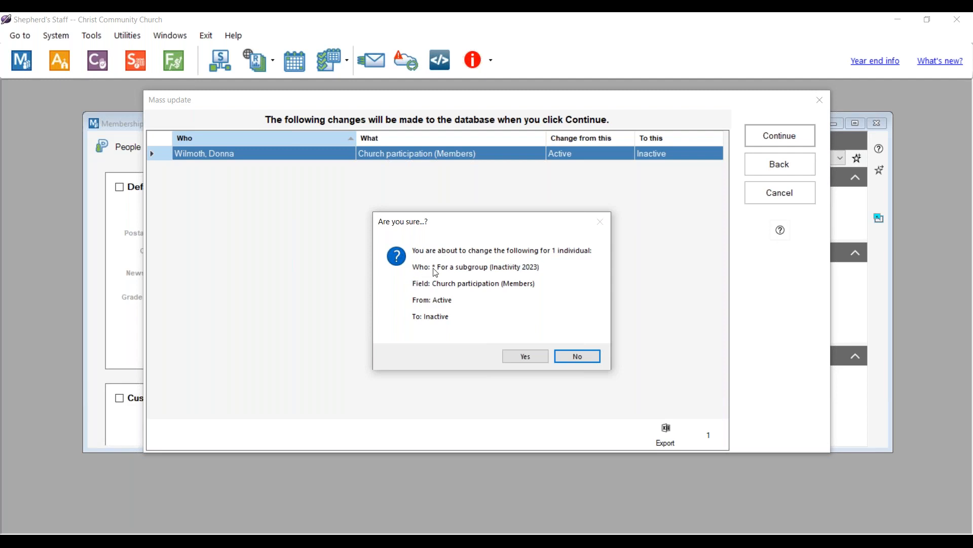
pyautogui.click(535, 362)
pyautogui.click(534, 362)
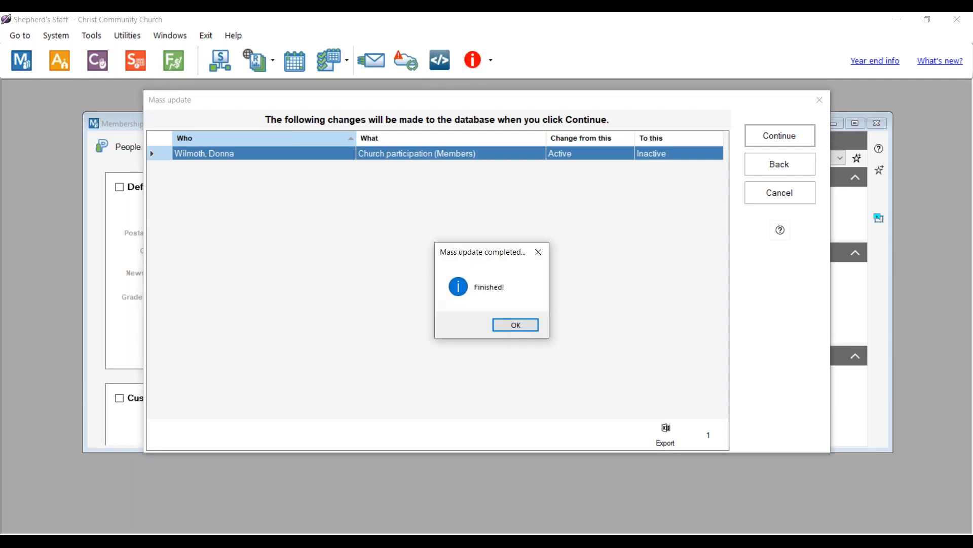
pyautogui.click(524, 327)
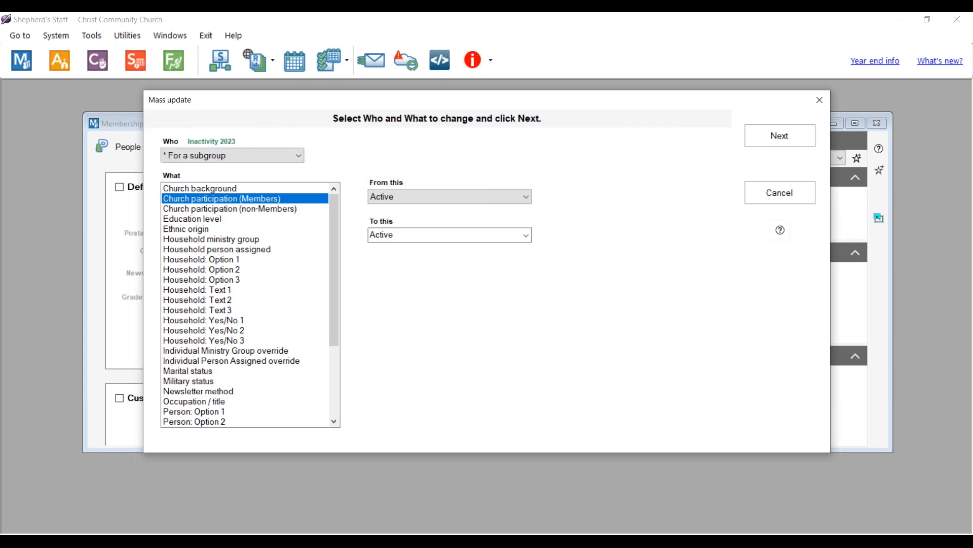
pyautogui.click(773, 194)
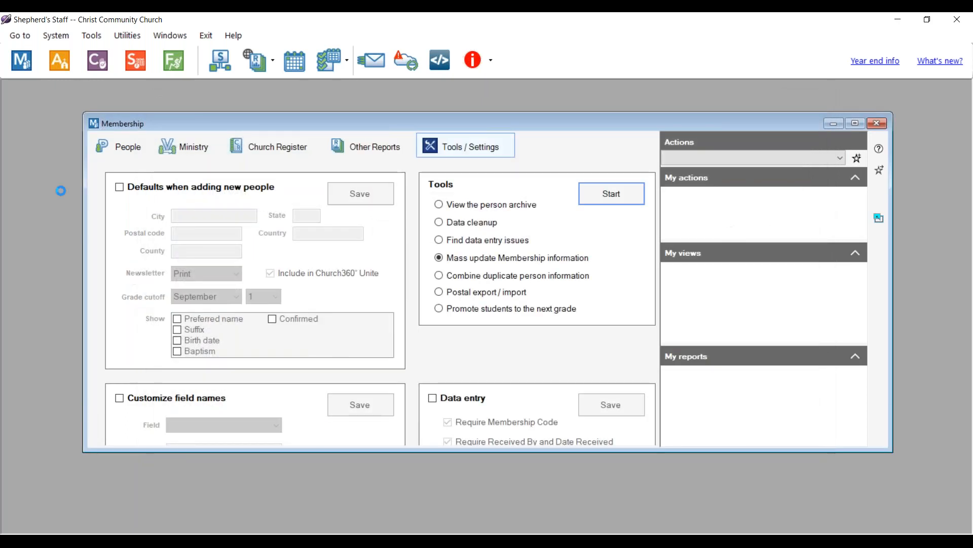
pyautogui.click(118, 150)
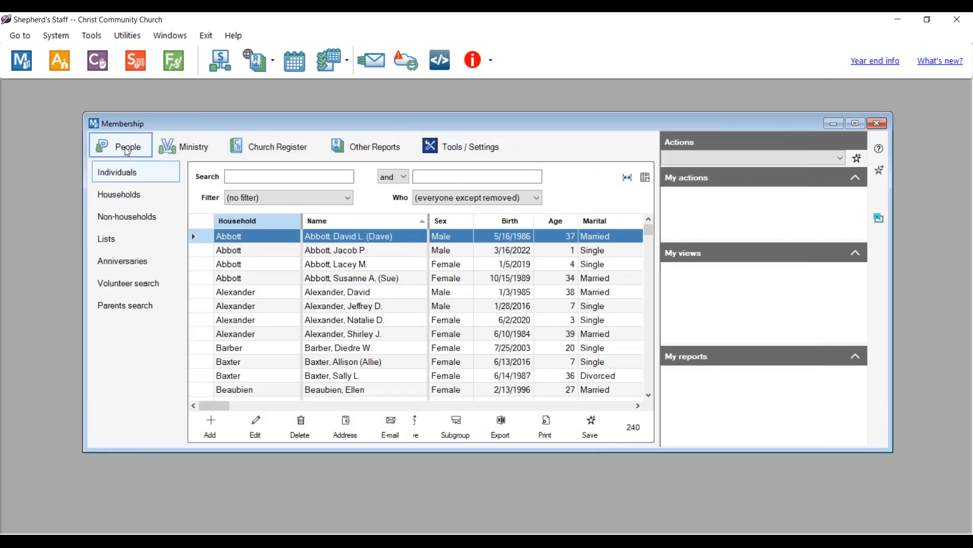
pyautogui.click(229, 177)
pyautogui.write('Donna')
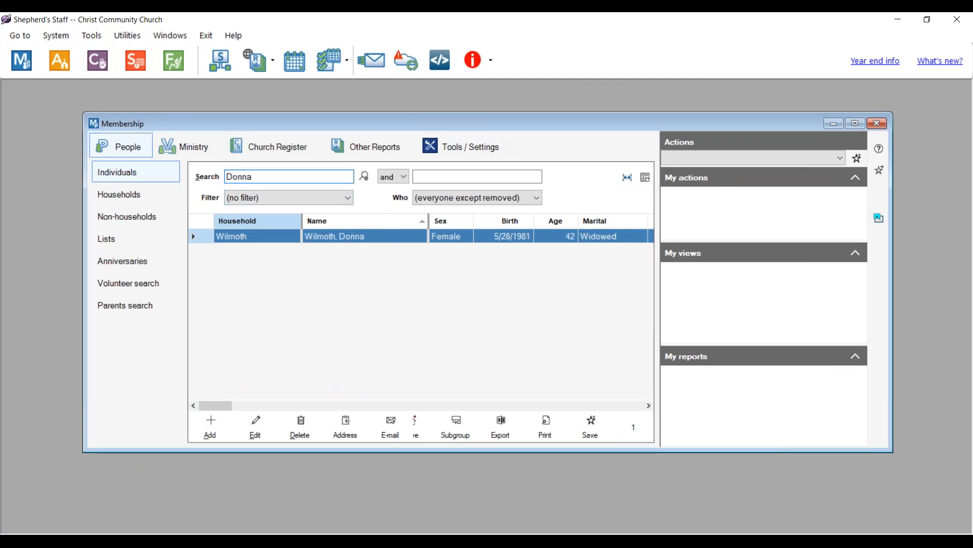
pyautogui.click(650, 406)
pyautogui.click(650, 405)
pyautogui.click(649, 405)
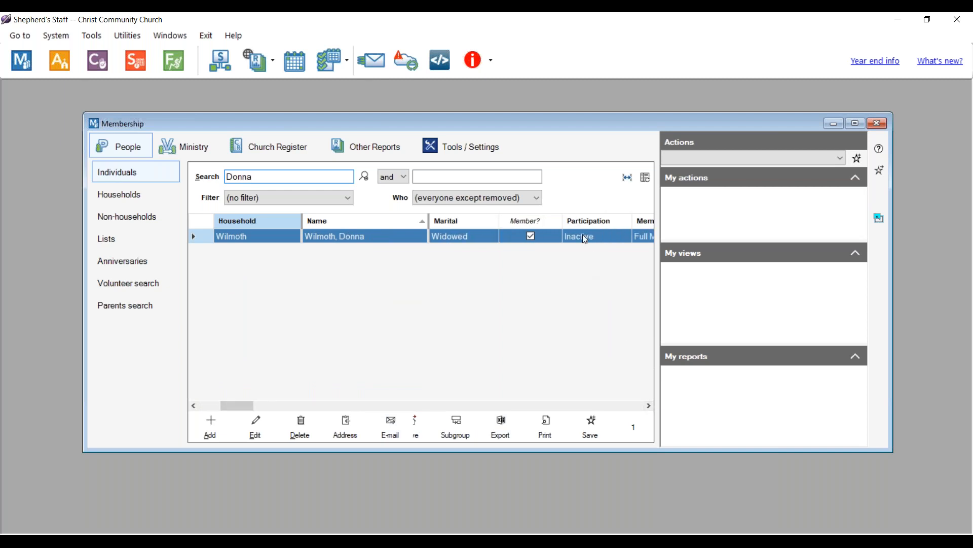
pyautogui.click(465, 148)
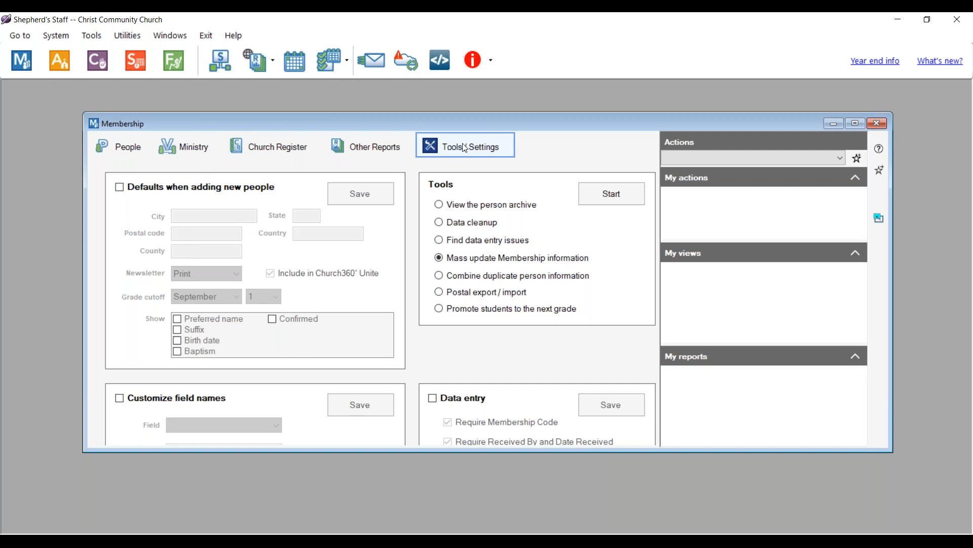
# - Start the Data cleanup tool and confirm a current backup exists
pyautogui.click(444, 227)
pyautogui.click(608, 193)
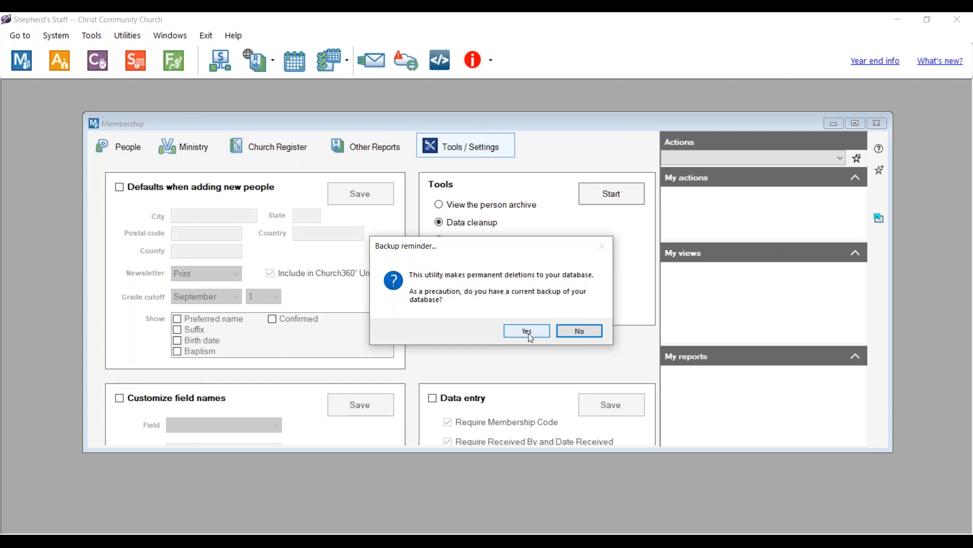
pyautogui.click(531, 337)
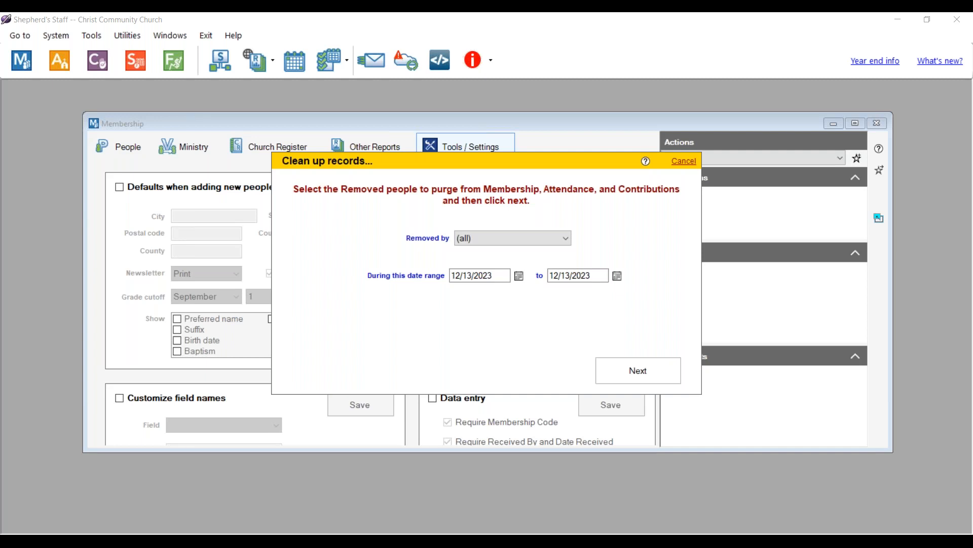
# - List the one removed person for 12/13/2023, answer the purge warning, then cancel the cleanup
pyautogui.click(645, 375)
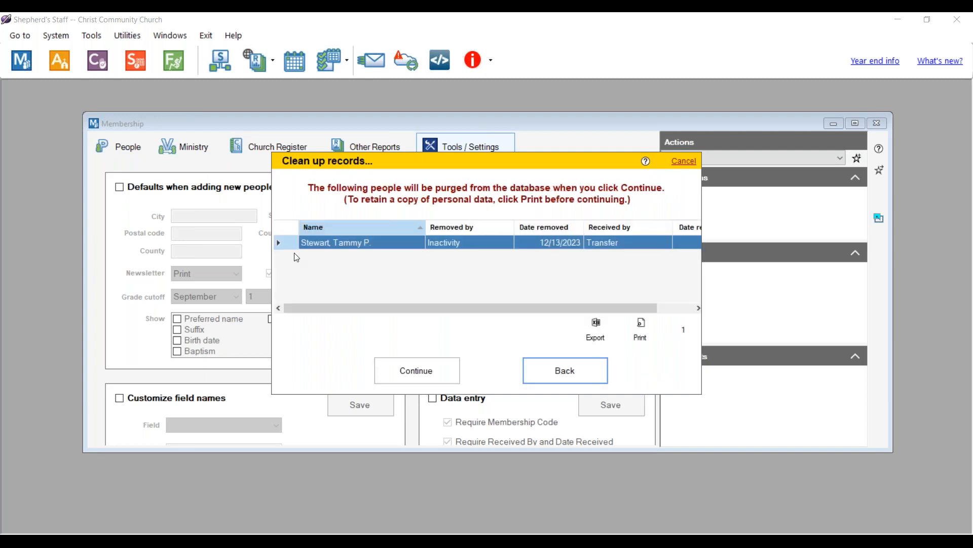
pyautogui.click(421, 372)
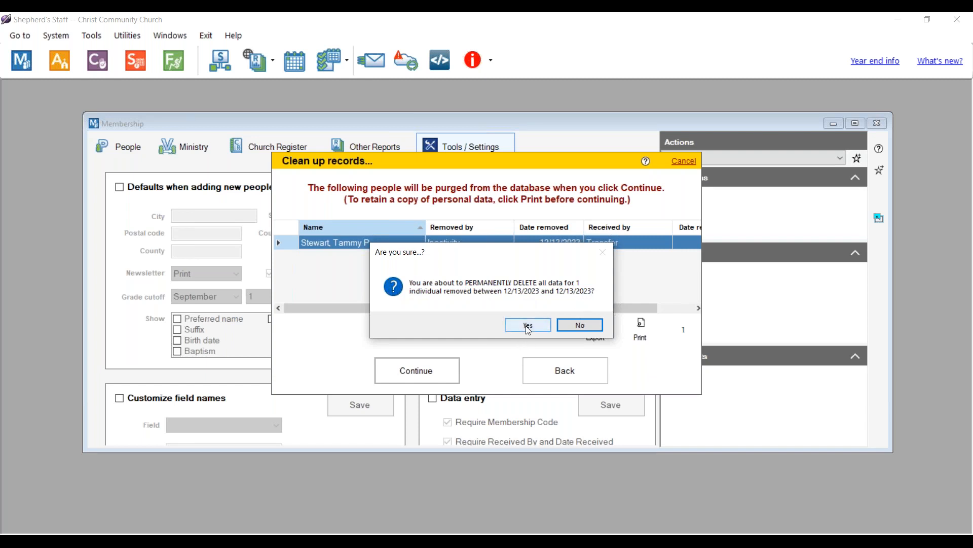
pyautogui.click(580, 325)
pyautogui.click(570, 374)
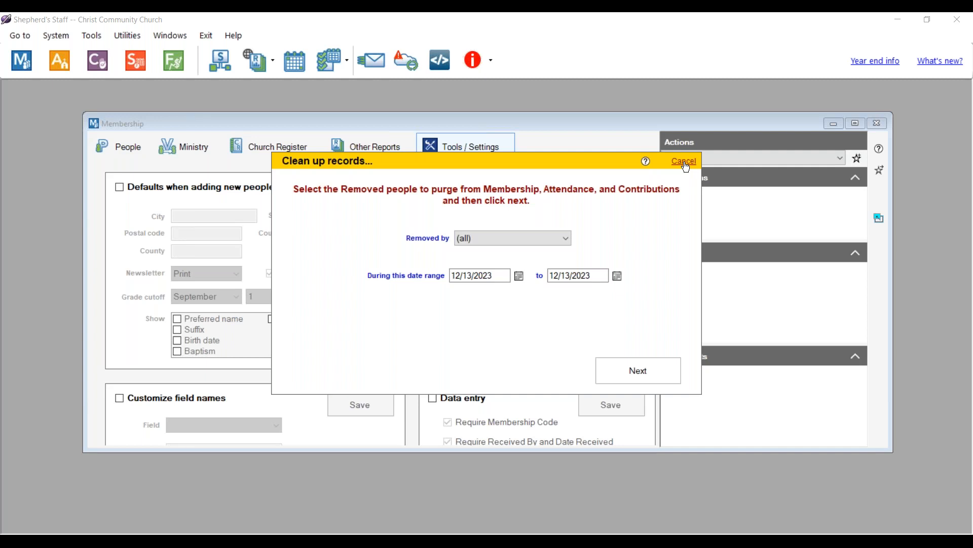
pyautogui.click(684, 162)
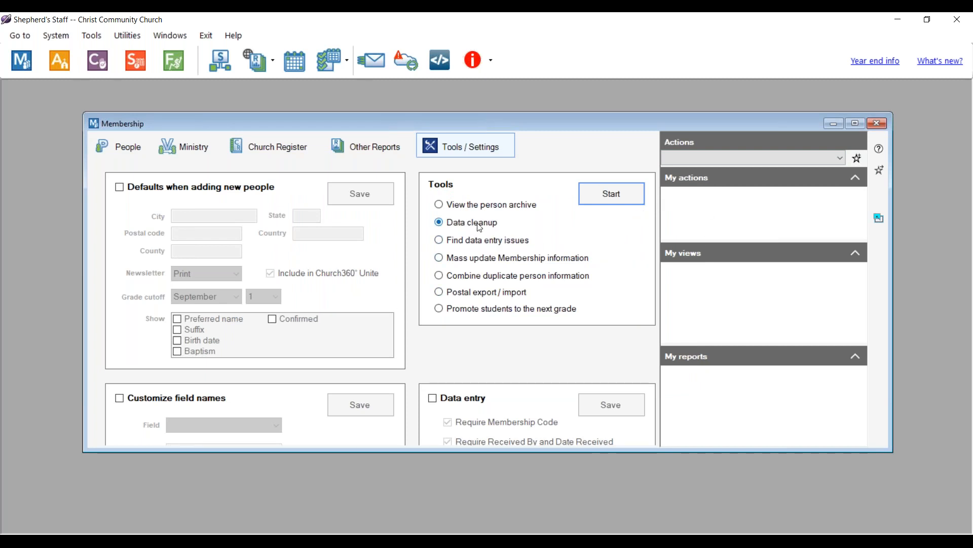
pyautogui.click(468, 245)
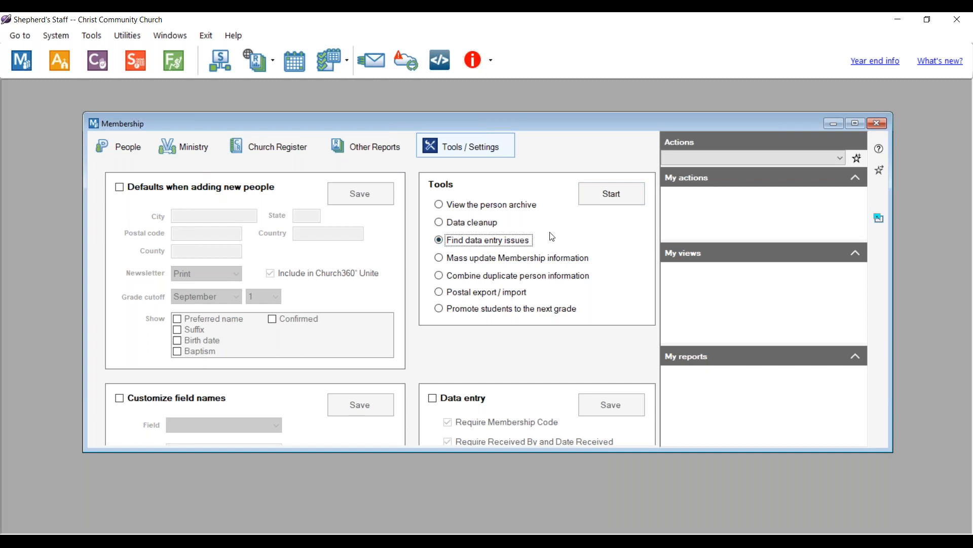
# - Run the data entry issues check and read the Possible Data Issues report at 150% zoom
pyautogui.click(614, 196)
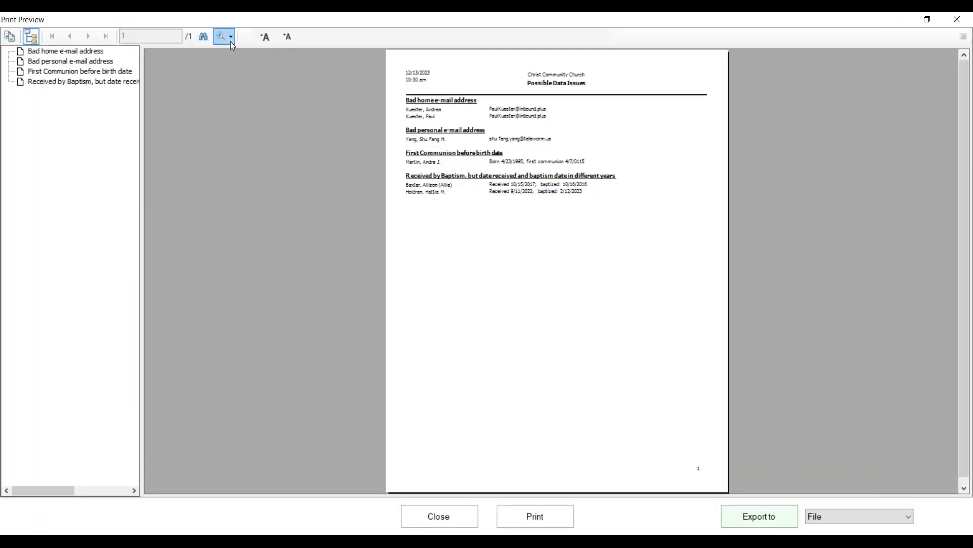
pyautogui.click(232, 43)
pyautogui.click(243, 123)
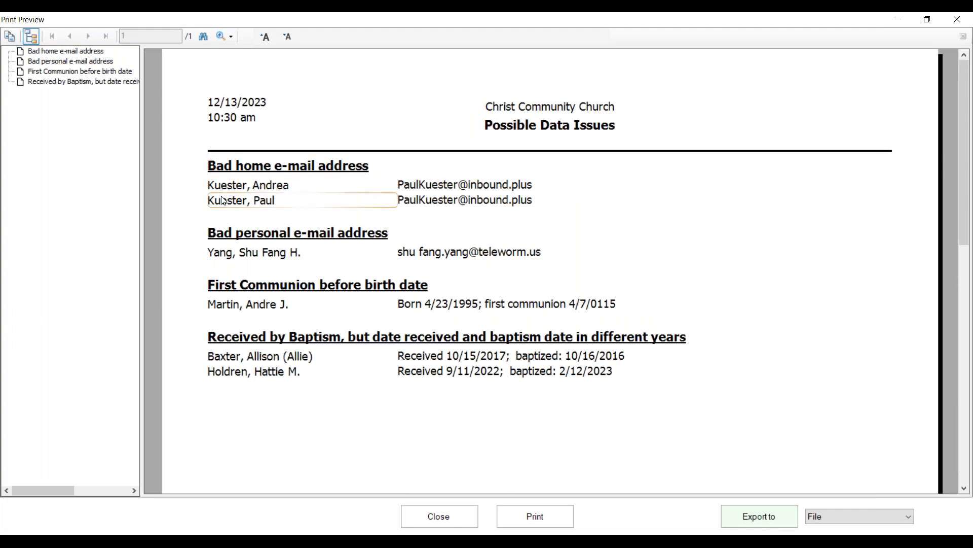
pyautogui.scroll(-3, 224, 203)
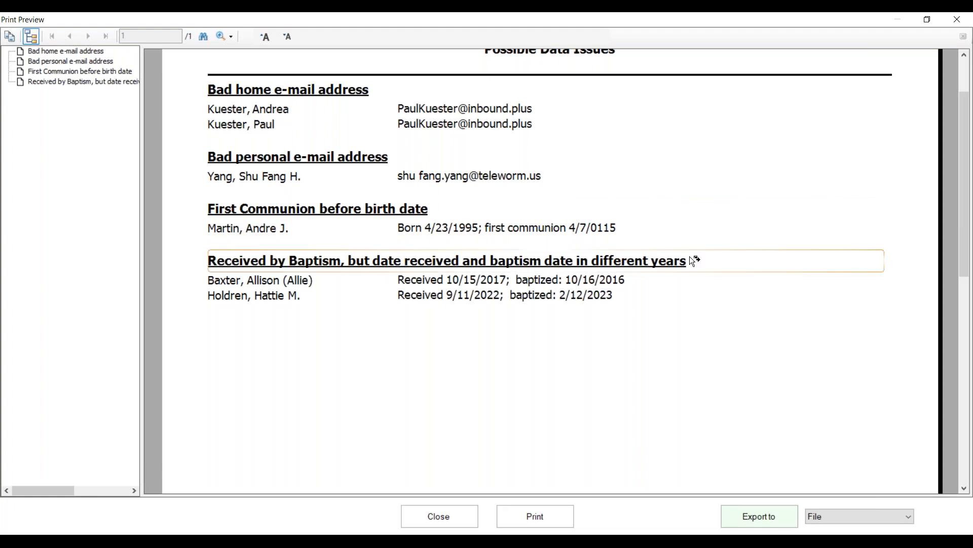
pyautogui.scroll(-3, 426, 264)
pyautogui.scroll(5, 426, 264)
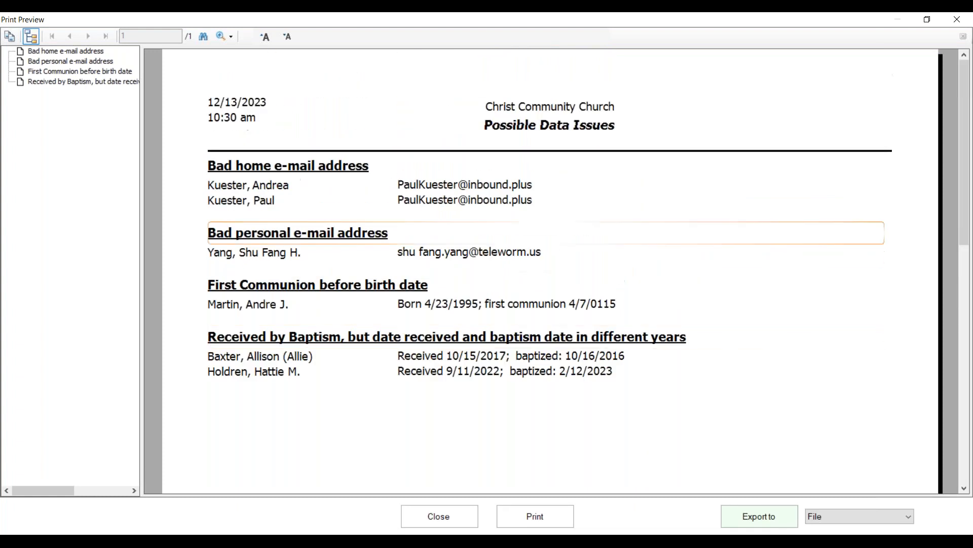
pyautogui.scroll(-3, 434, 356)
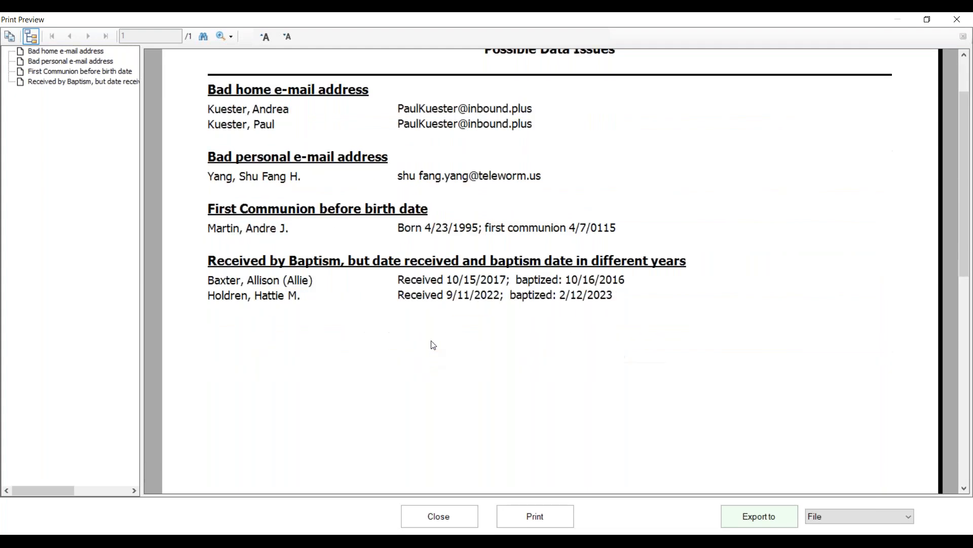
pyautogui.scroll(3, 441, 289)
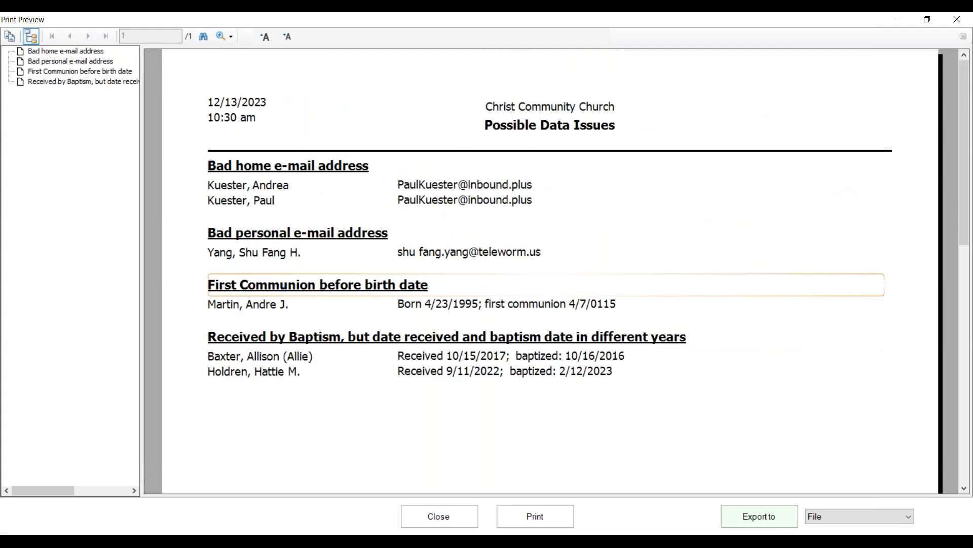
pyautogui.scroll(-3, 411, 427)
pyautogui.scroll(3, 411, 427)
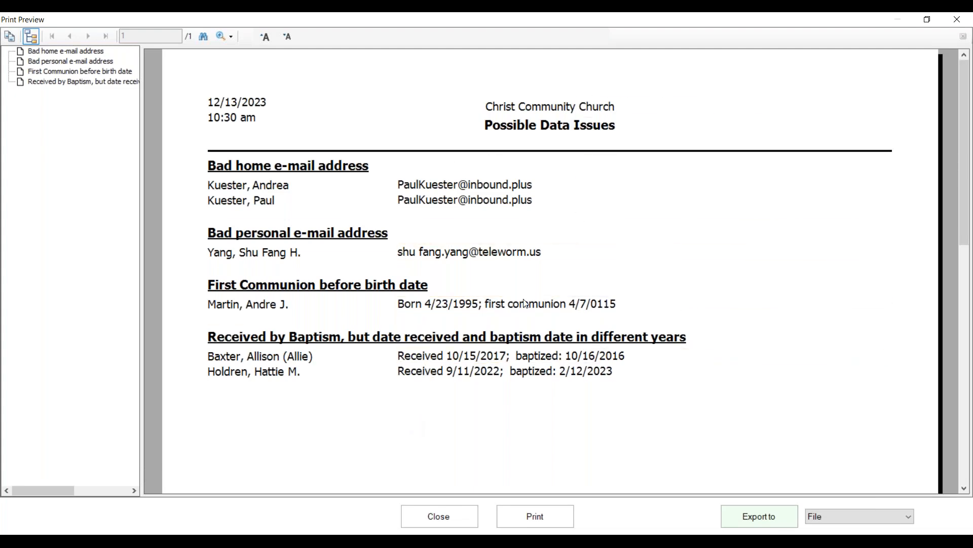
pyautogui.click(443, 521)
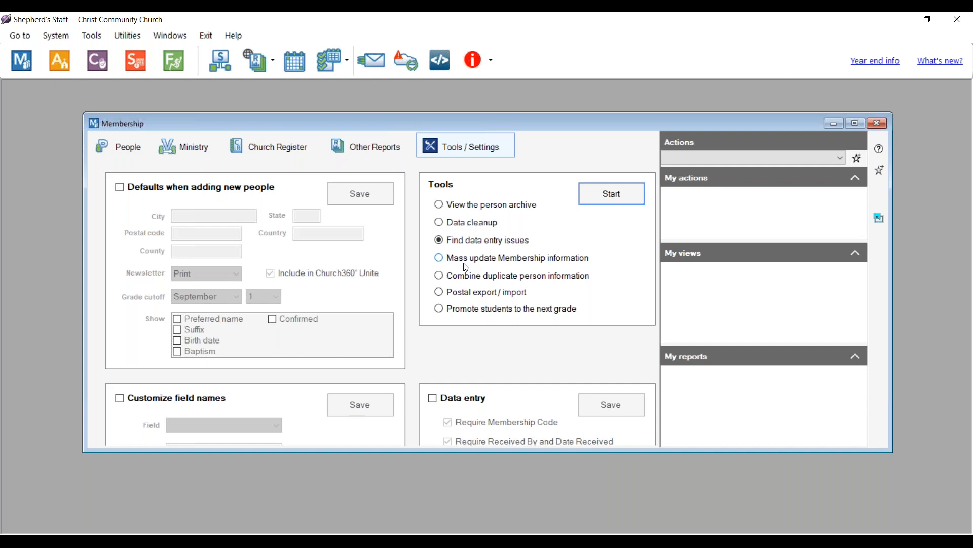
# - Open Combine duplicate person information, confirm the warning, scan the 240-person list, and cancel
pyautogui.click(440, 277)
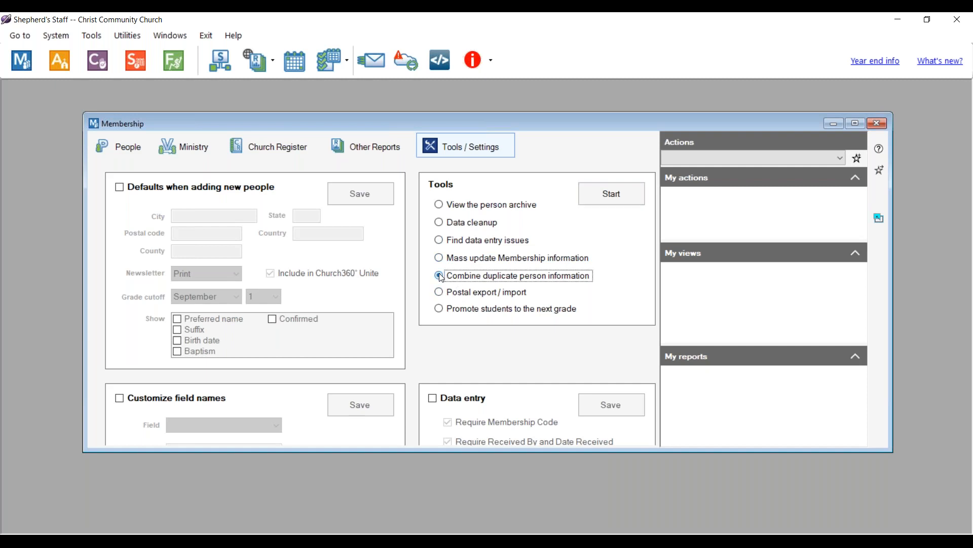
pyautogui.click(619, 185)
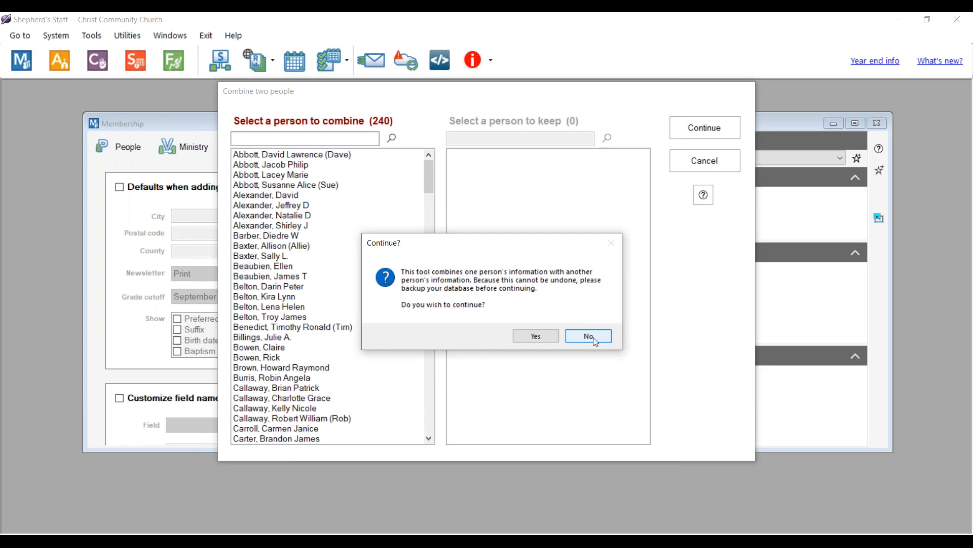
pyautogui.click(534, 339)
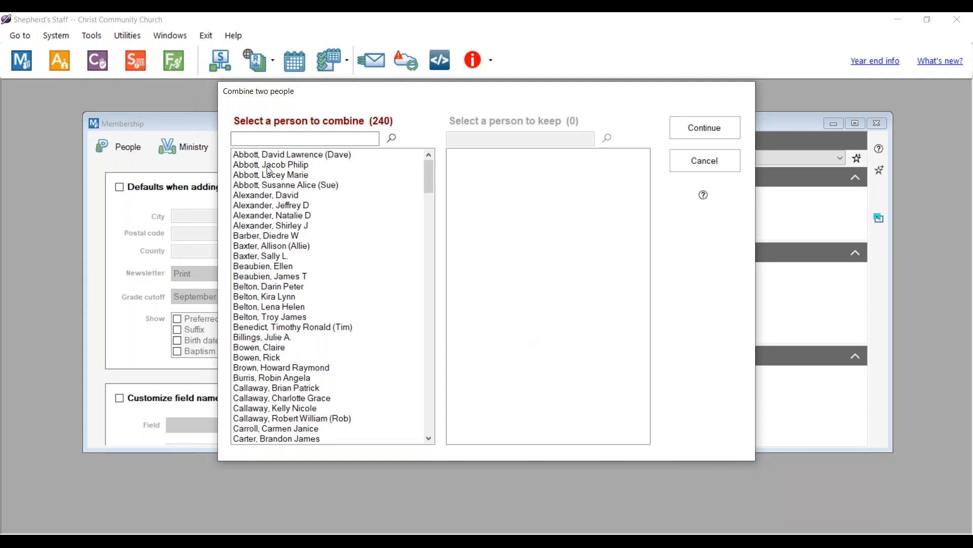
pyautogui.scroll(-4, 264, 233)
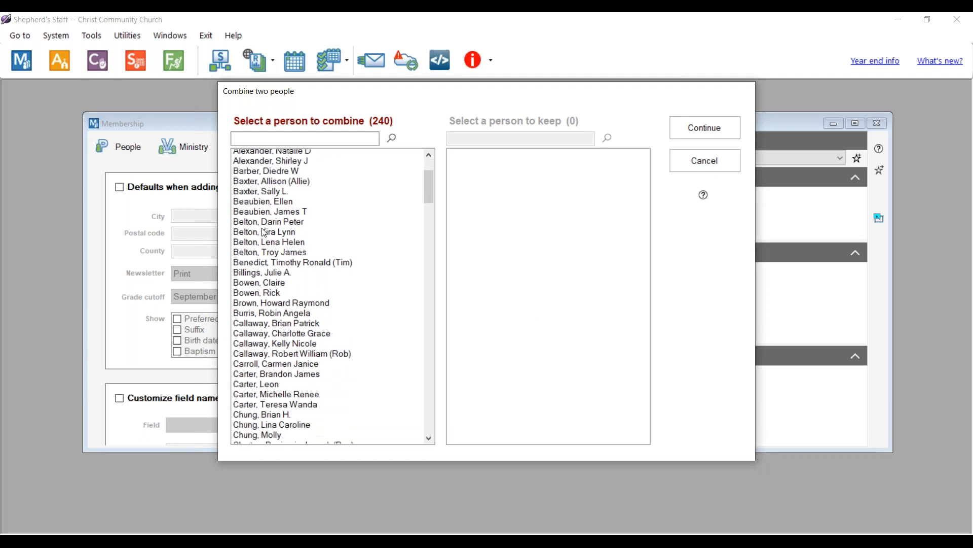
pyautogui.scroll(4, 265, 233)
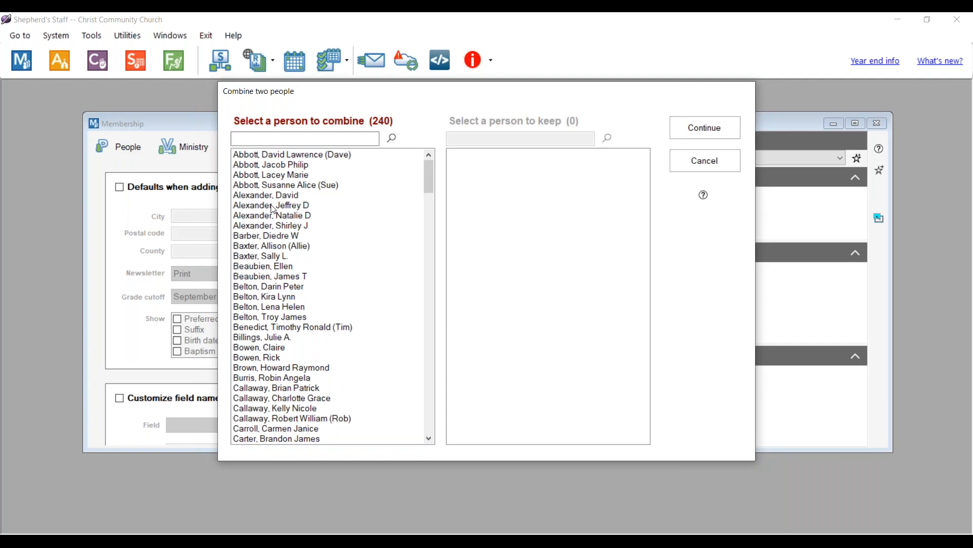
pyautogui.click(705, 160)
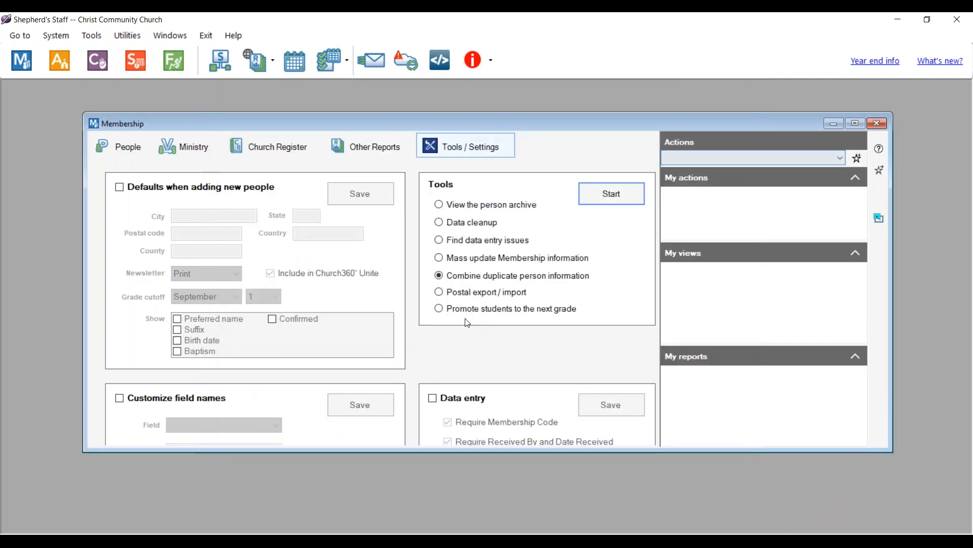
# - Select Promote students to the next grade, then close the Membership window
pyautogui.click(449, 312)
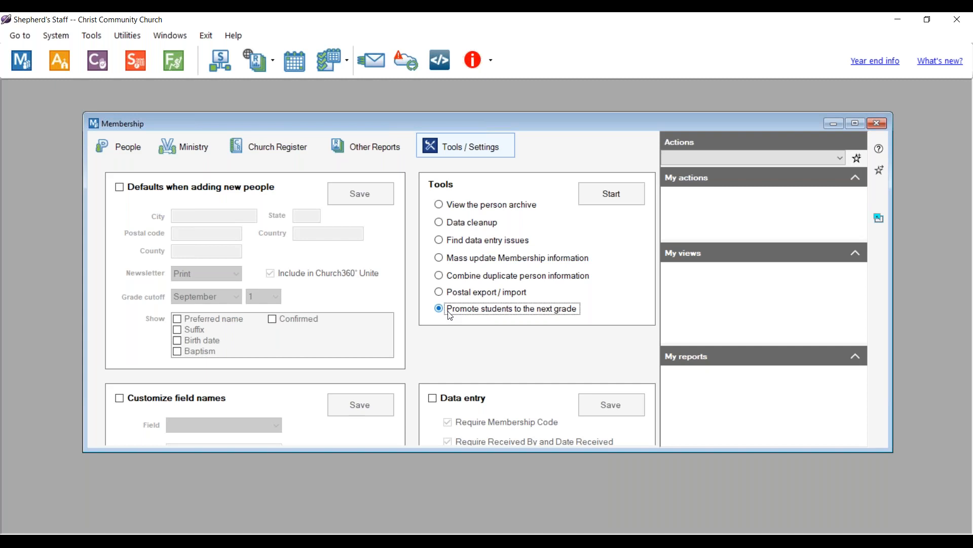
pyautogui.click(877, 123)
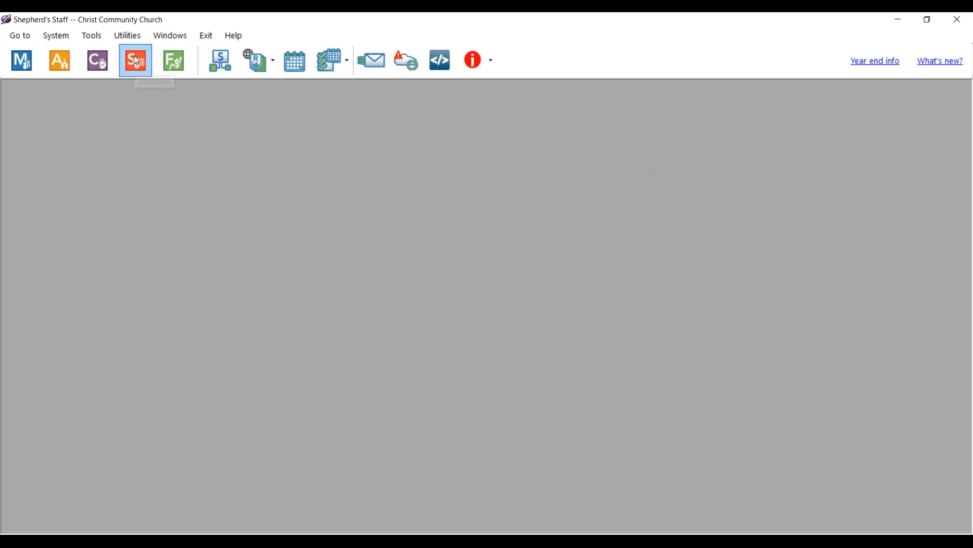
# - Preview the Scheduler's old-record cleanup date range, then cancel back to Events without removing anything
pyautogui.click(136, 60)
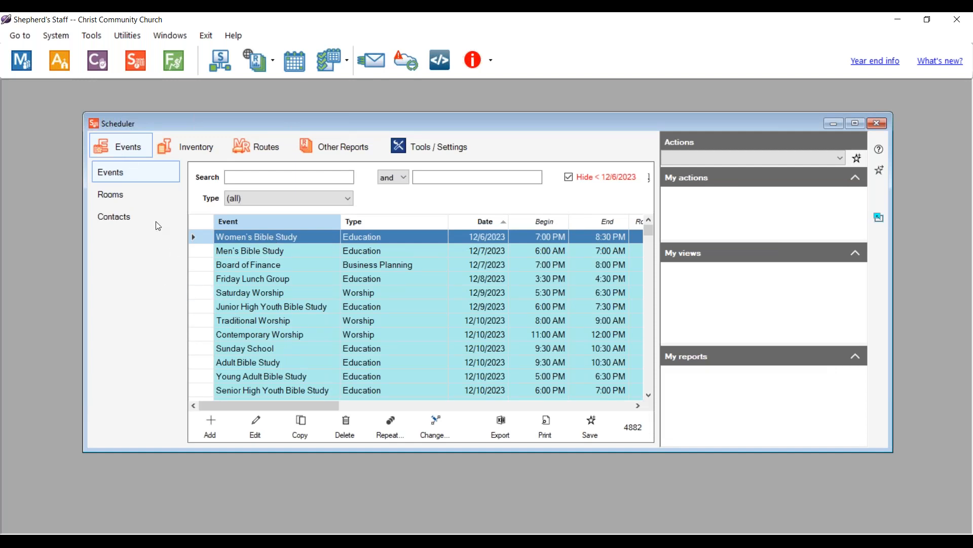
pyautogui.click(339, 148)
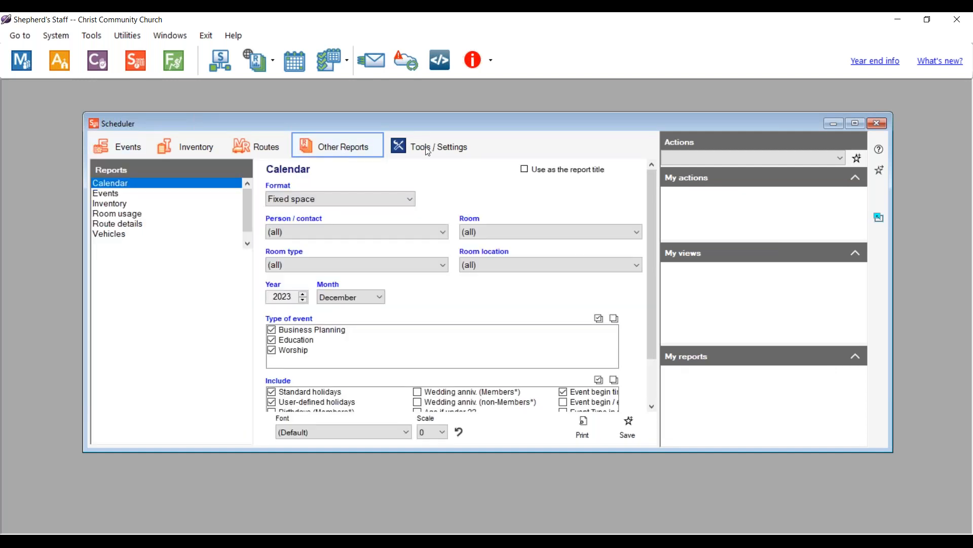
pyautogui.click(425, 147)
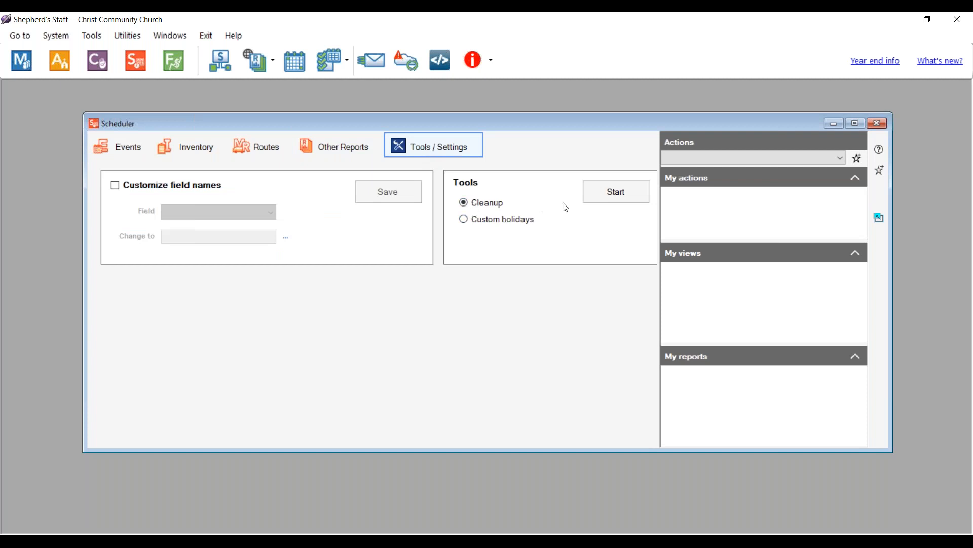
pyautogui.click(617, 194)
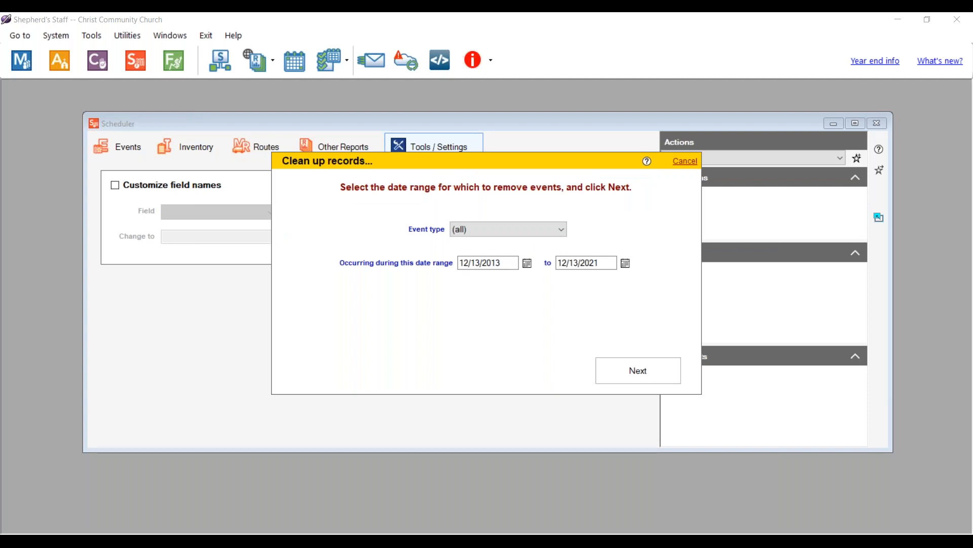
pyautogui.click(514, 263)
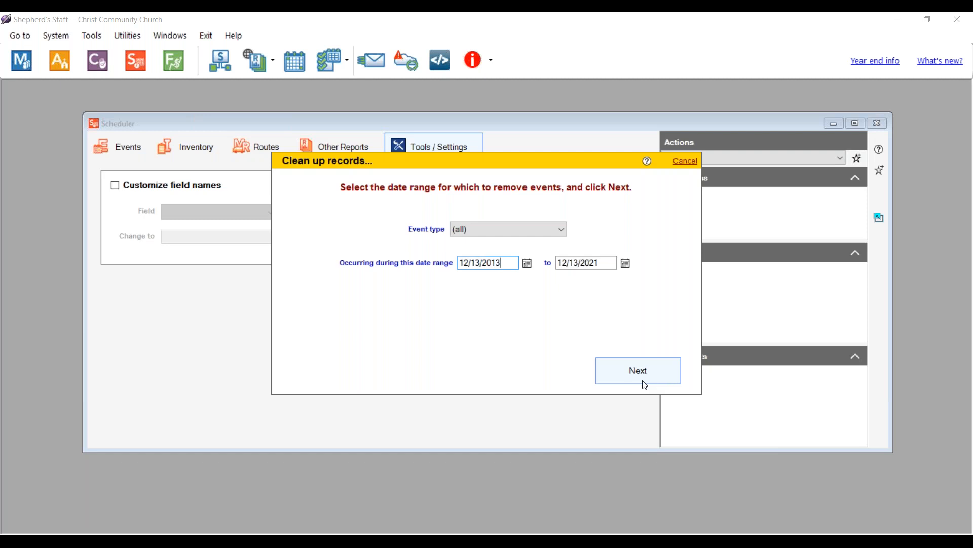
pyautogui.click(686, 161)
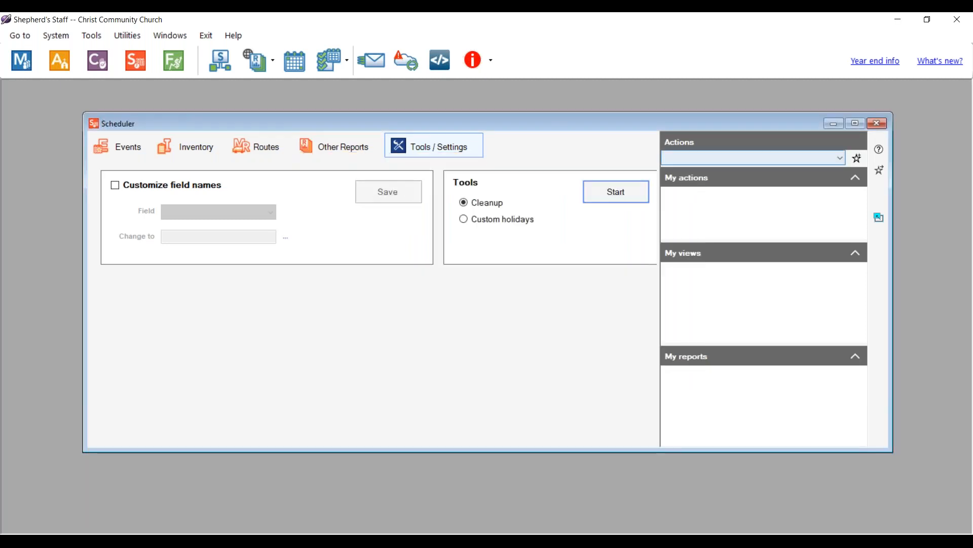
pyautogui.click(117, 147)
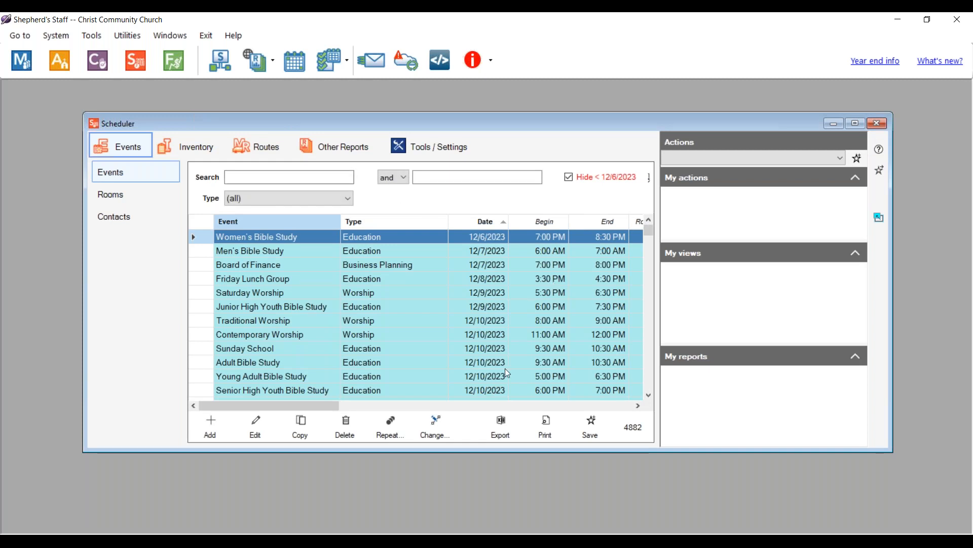
# - Bring the PowerPoint slide show forward and advance it to slide 7, Review
pyautogui.click(481, 541)
pyautogui.click(681, 425)
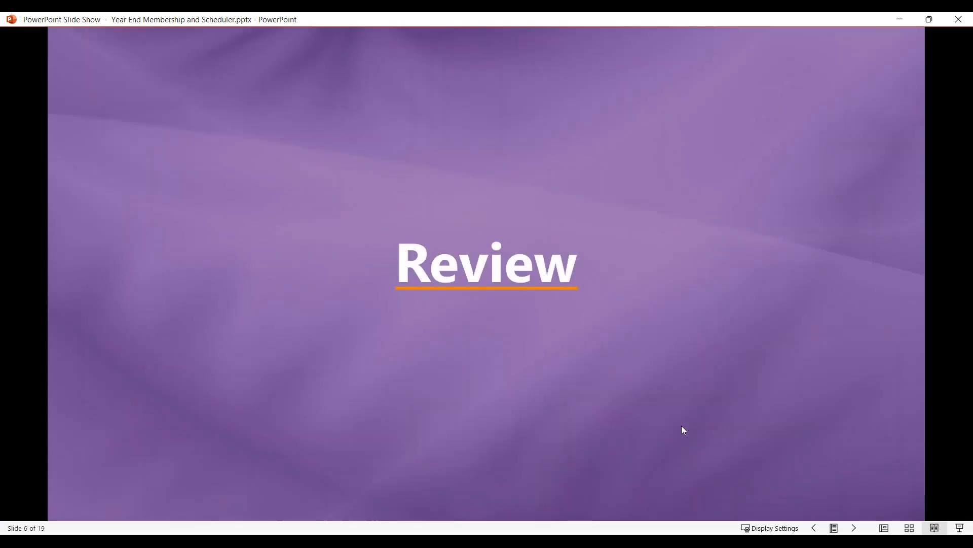
pyautogui.press('Right')
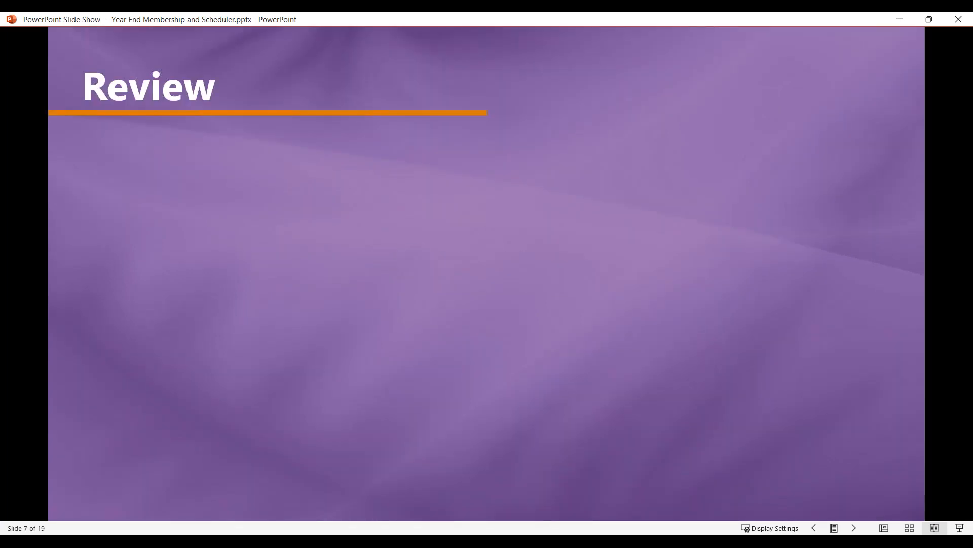
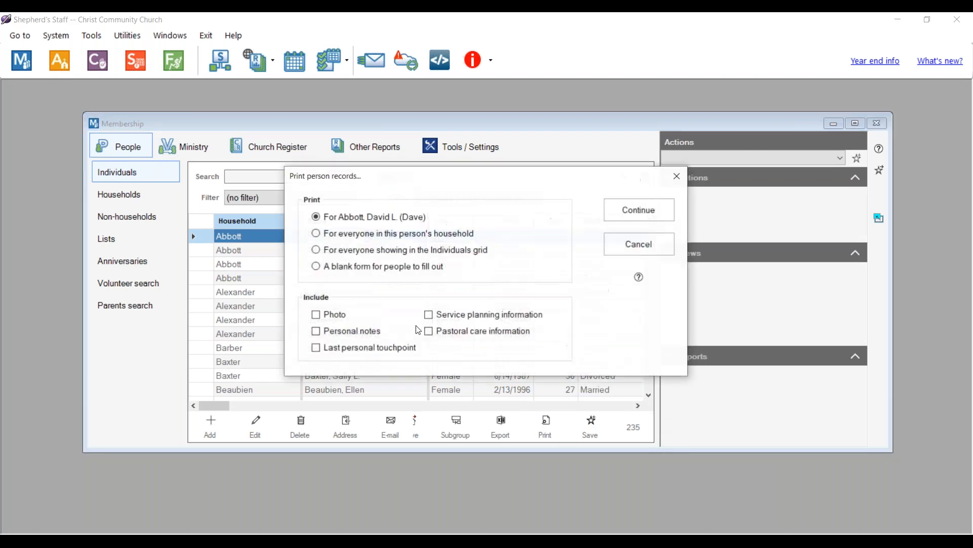
# - Preview a blank Personal Survey form and set the preview zoom to 100%
pyautogui.click(316, 266)
pyautogui.click(637, 209)
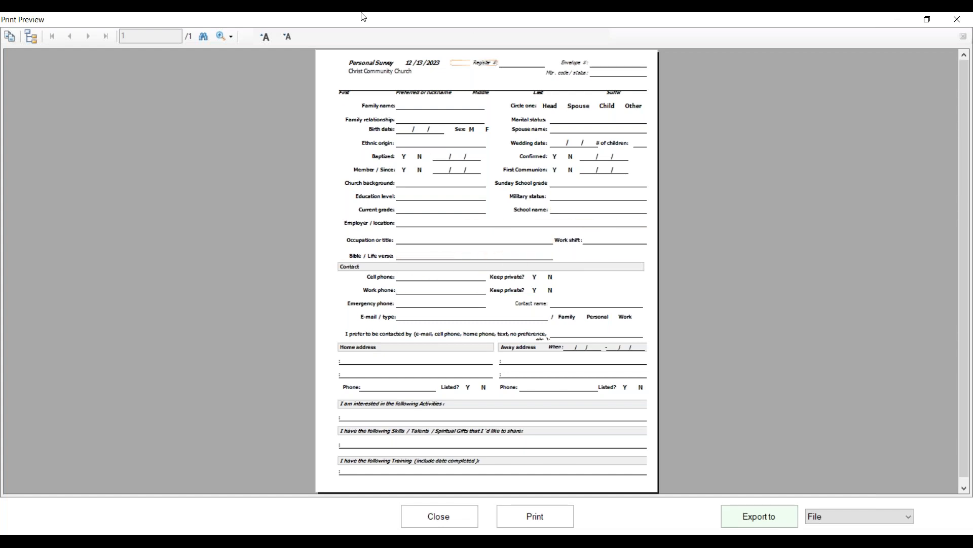
pyautogui.click(226, 37)
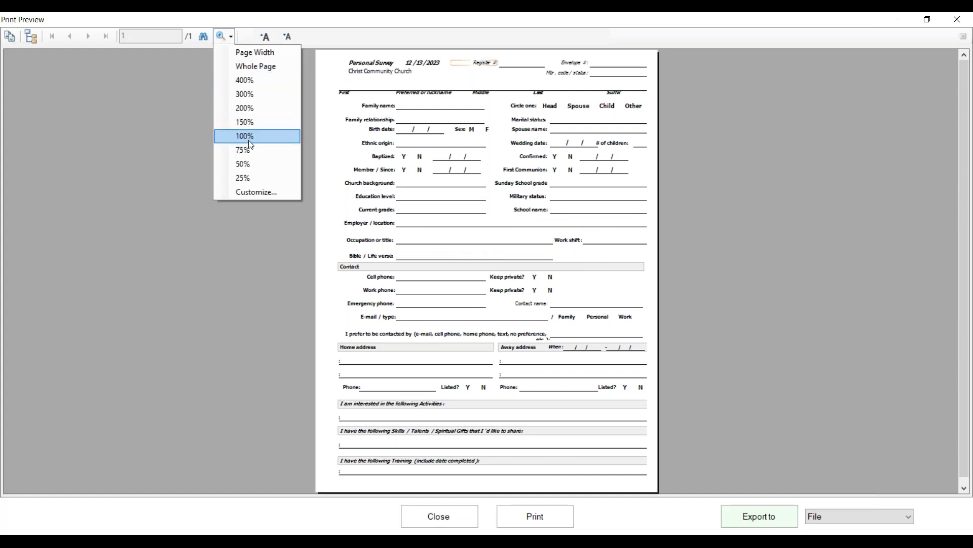
pyautogui.click(248, 136)
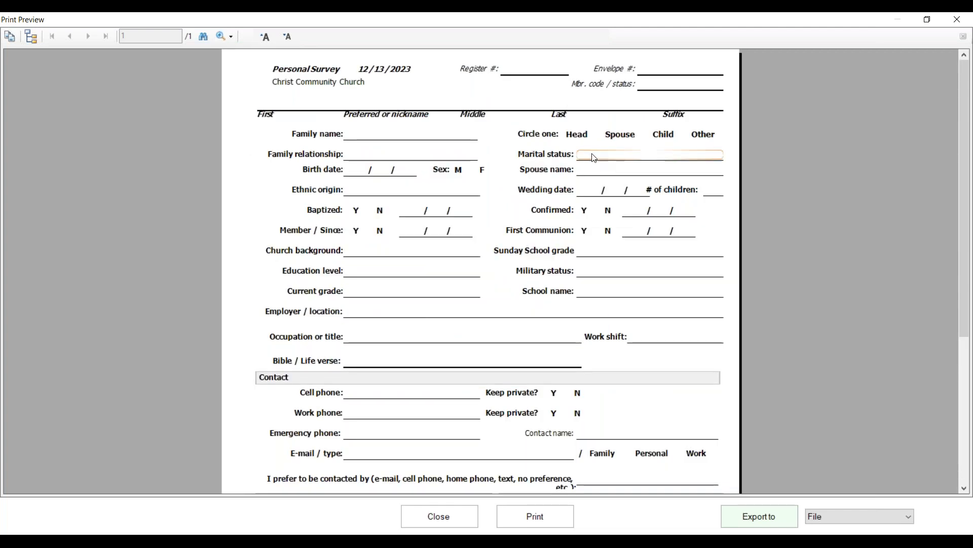
pyautogui.scroll(-5, 595, 158)
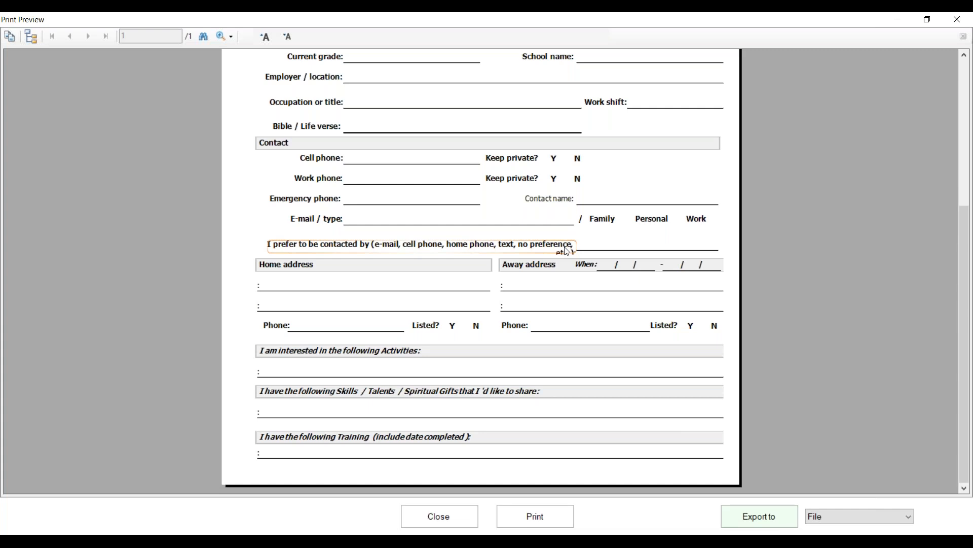
# - Leave the export format unchanged, shrink the survey form's font, and review its sections
pyautogui.click(844, 524)
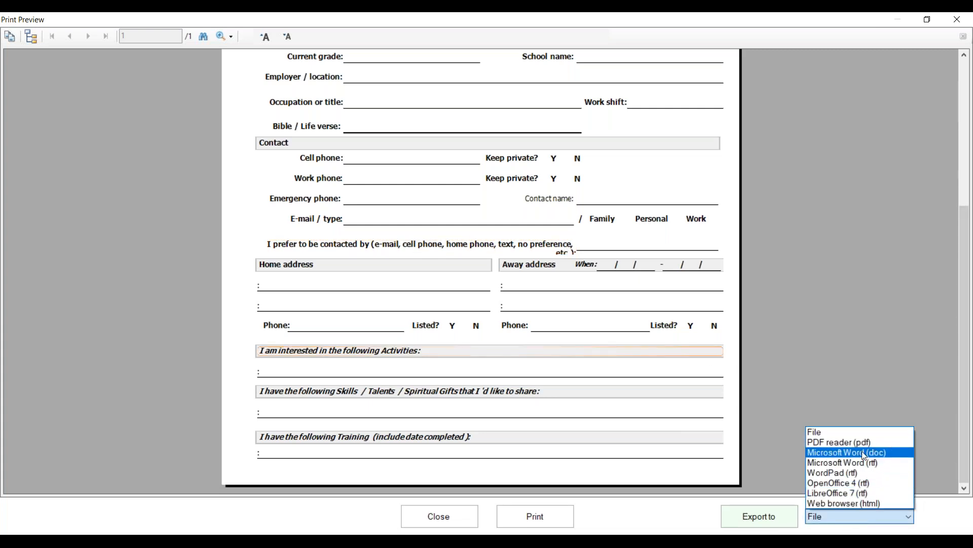
pyautogui.click(686, 513)
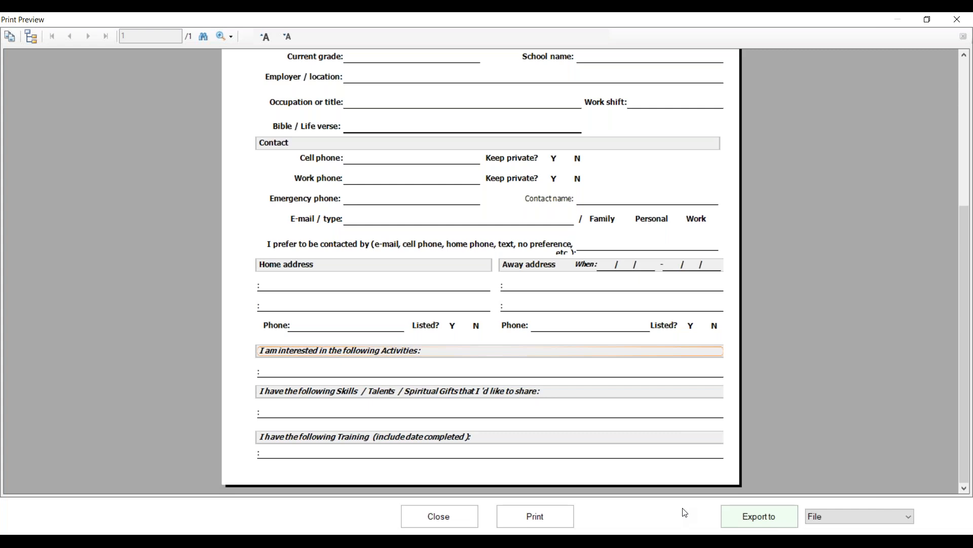
pyautogui.scroll(5, 728, 348)
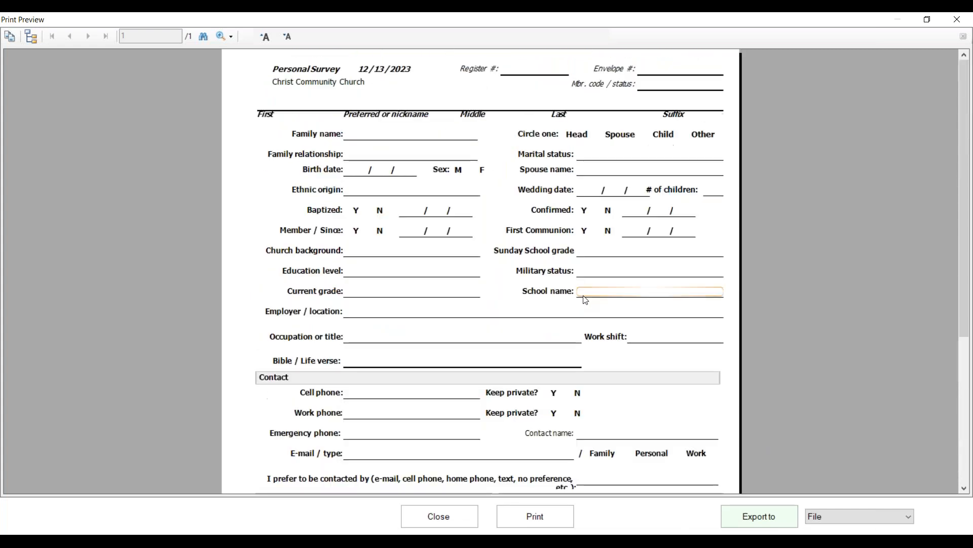
pyautogui.click(287, 36)
pyautogui.scroll(-3, 496, 187)
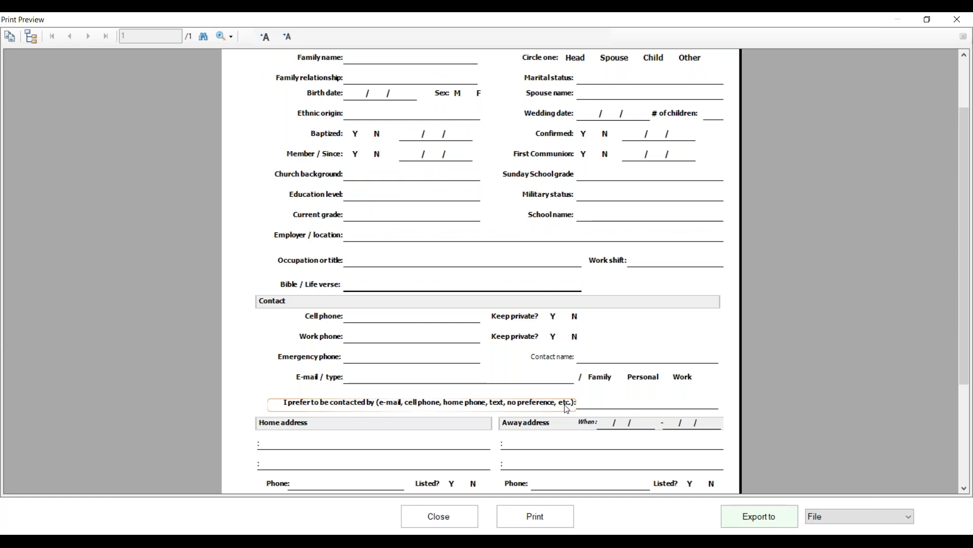
pyautogui.scroll(-6, 553, 410)
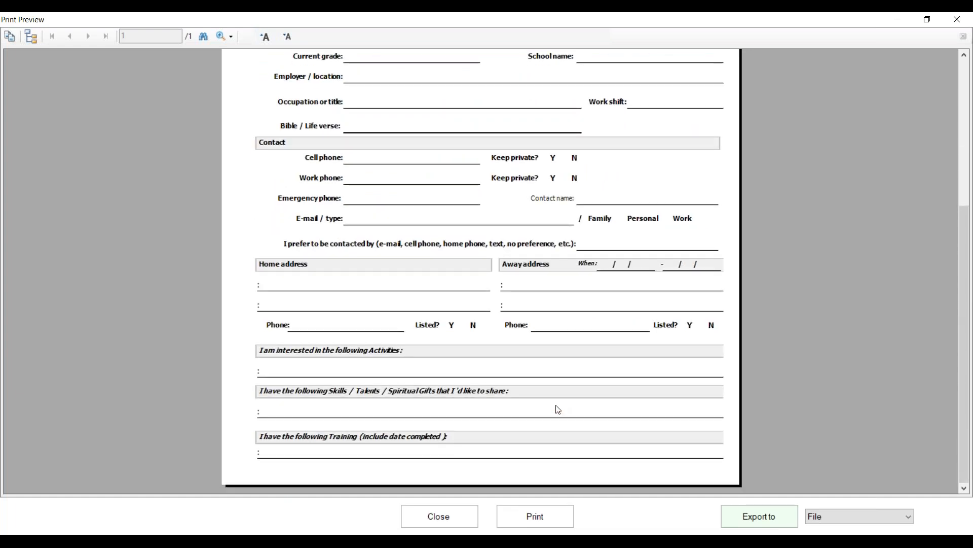
pyautogui.scroll(9, 558, 409)
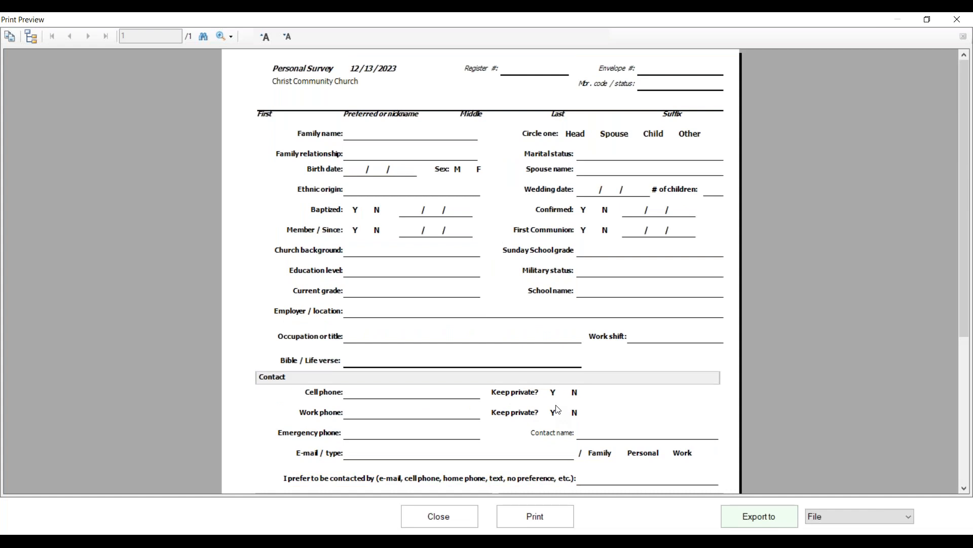
pyautogui.scroll(-9, 558, 409)
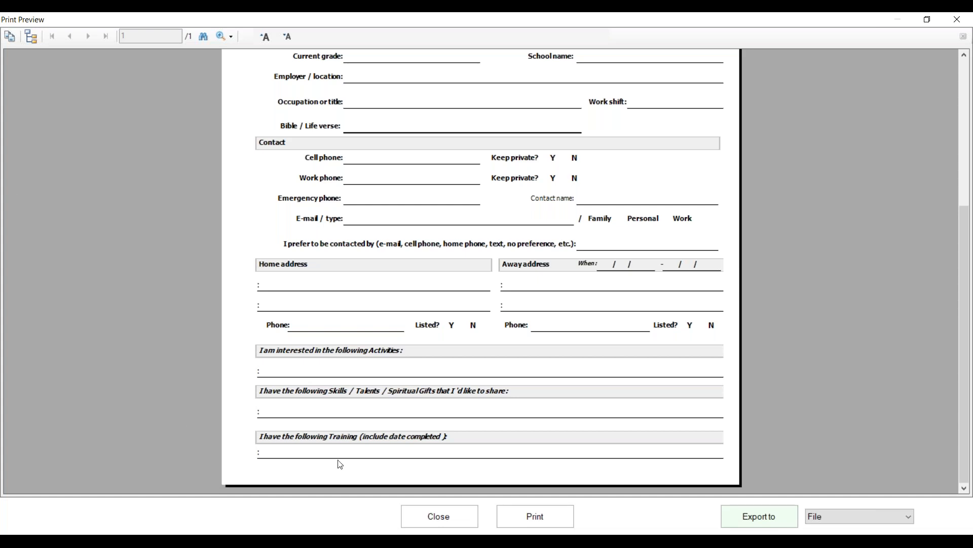
# - Close the survey preview without printing, close Membership, and open Attendance's empty batches list
pyautogui.click(440, 517)
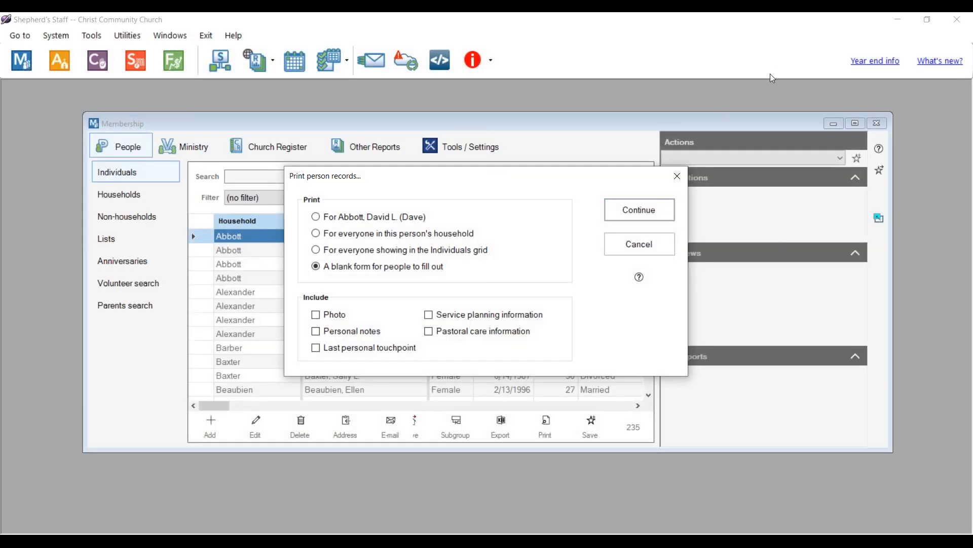
pyautogui.click(663, 244)
pyautogui.click(877, 123)
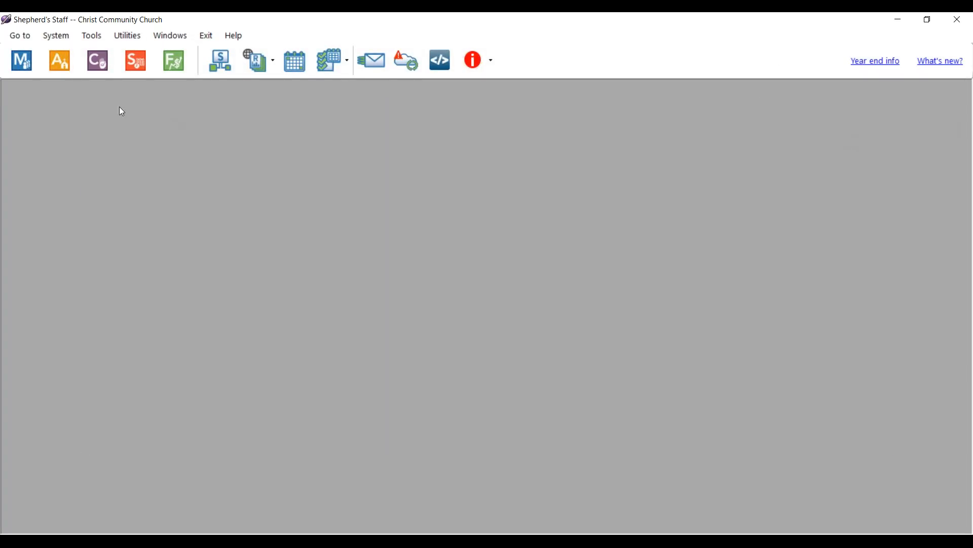
pyautogui.click(56, 67)
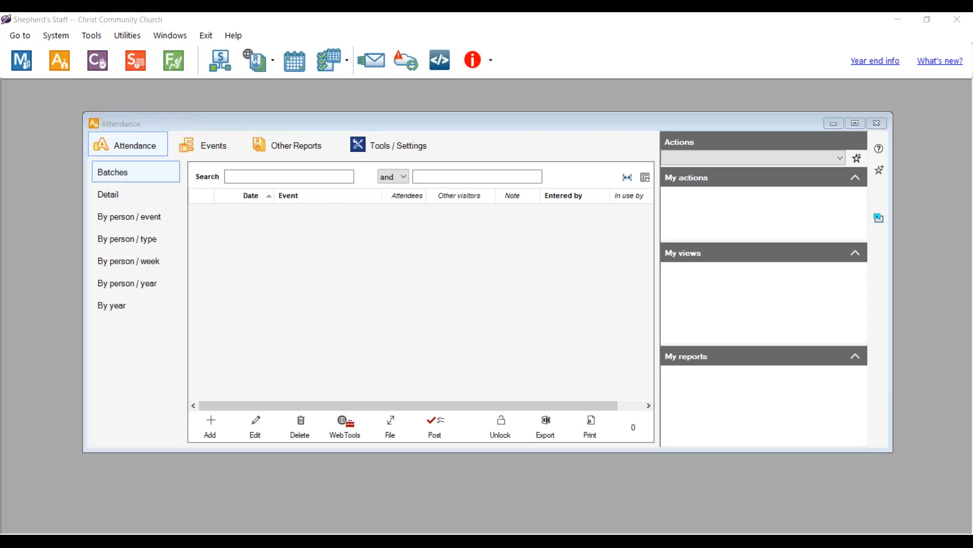
# - Inspect the attendance Clean up tool without deleting, then advance slides to the closing Thank you slide
pyautogui.click(369, 147)
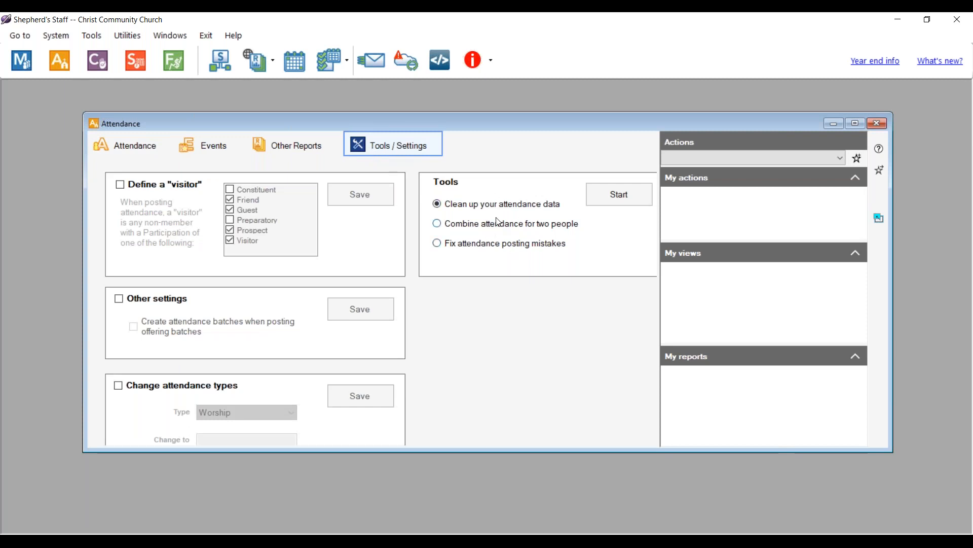
pyautogui.click(598, 196)
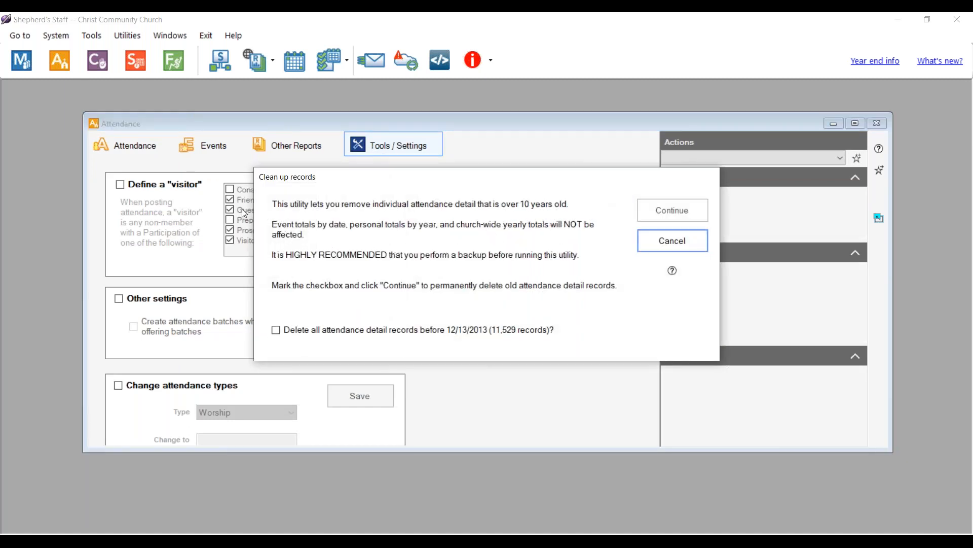
pyautogui.click(676, 239)
pyautogui.click(114, 149)
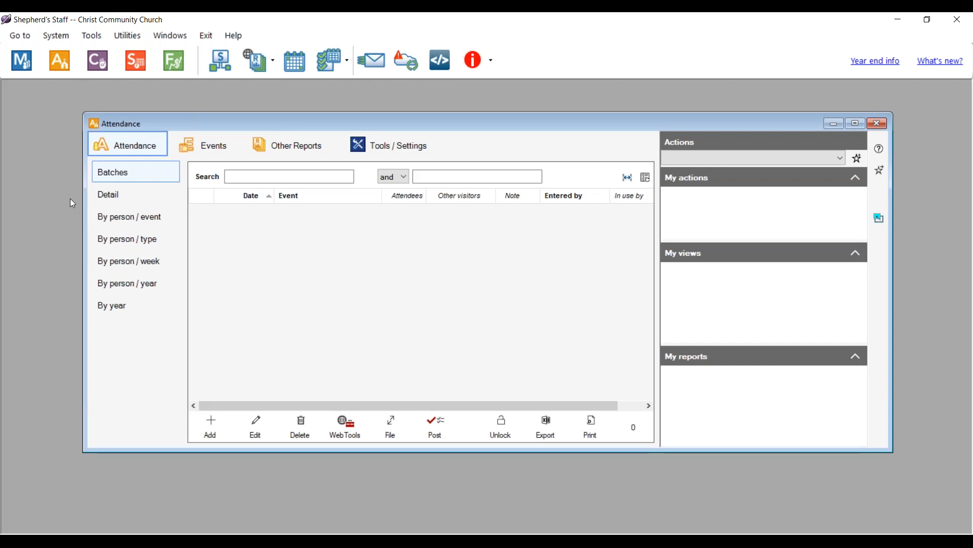
pyautogui.click(616, 541)
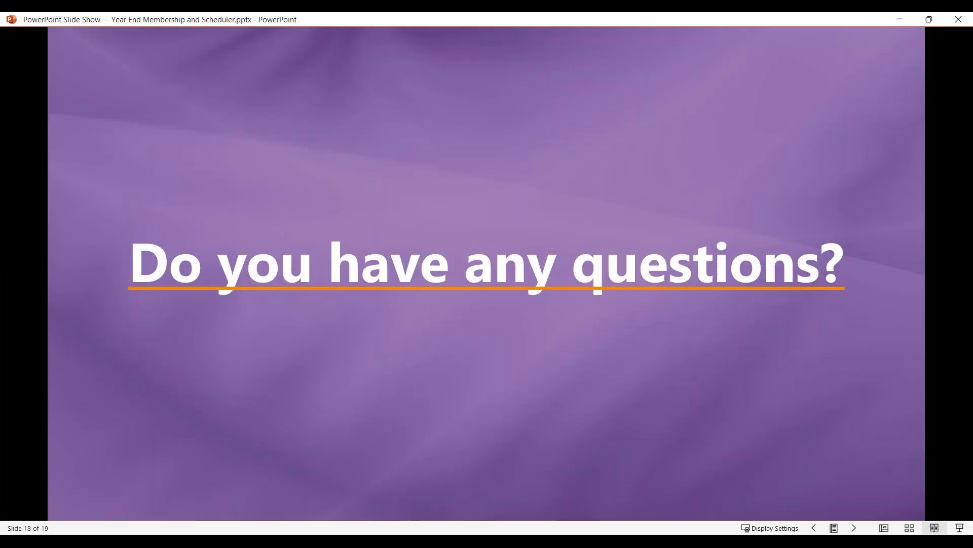
pyautogui.click(799, 345)
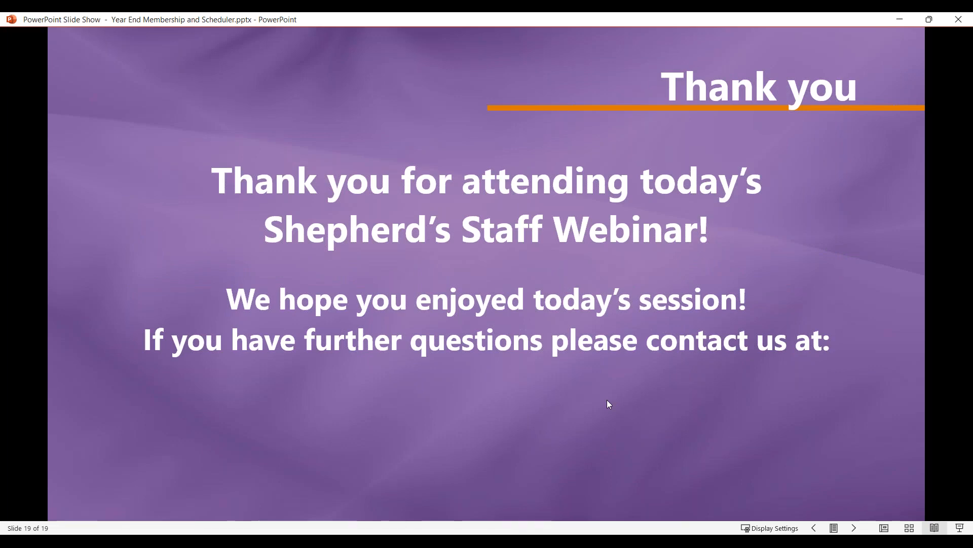